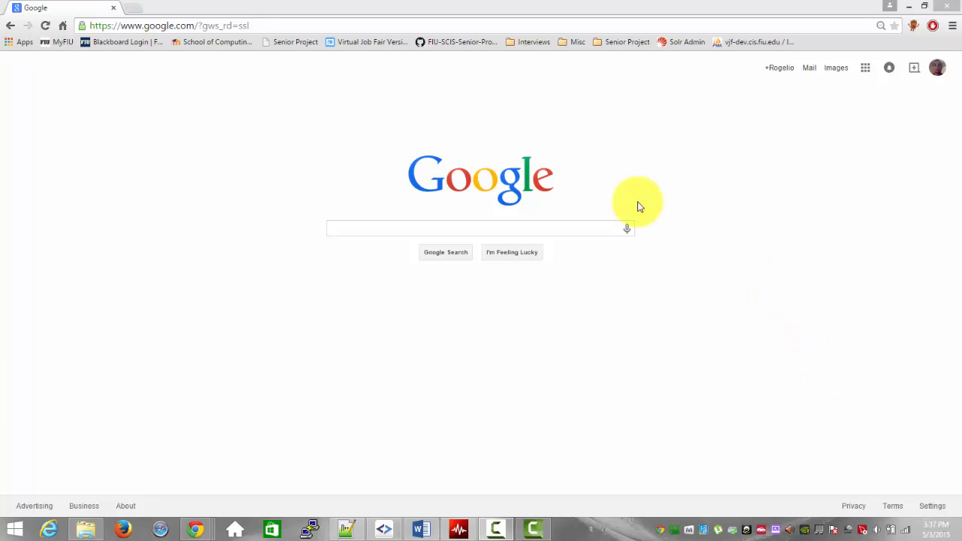
# Step: Open the Virtual-Job-Fair-Ver-5 repository on GitHub and copy its HTTPS clone URL
pyautogui.click(472, 45)
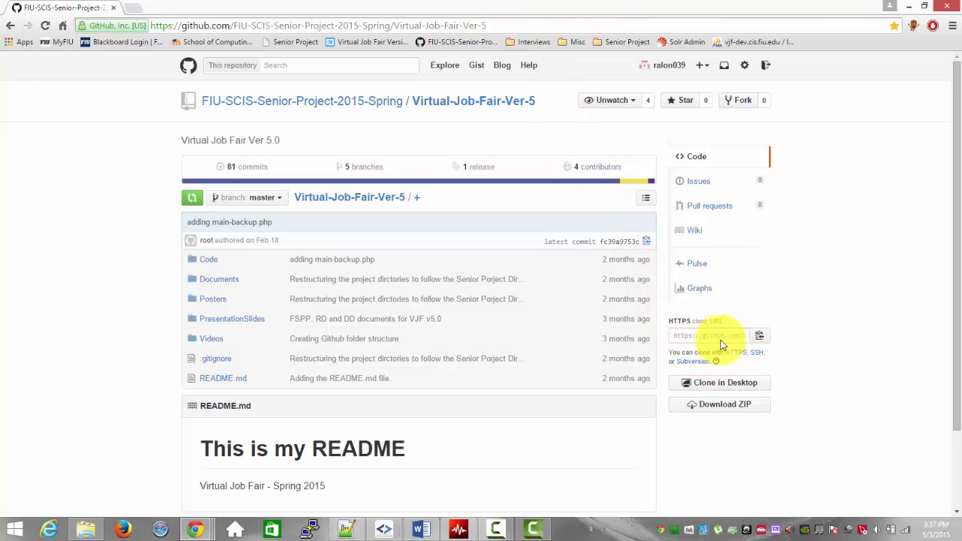
pyautogui.click(760, 338)
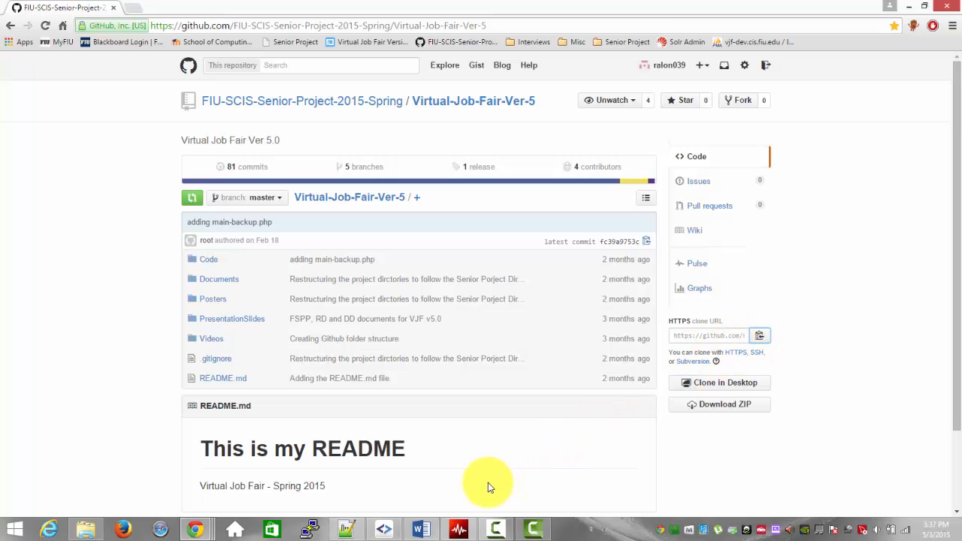
# Step: Switch to SmartGit and clone the copied repository URL, including submodules and all heads and tags, into C:\wamp\www\Demo
pyautogui.click(384, 529)
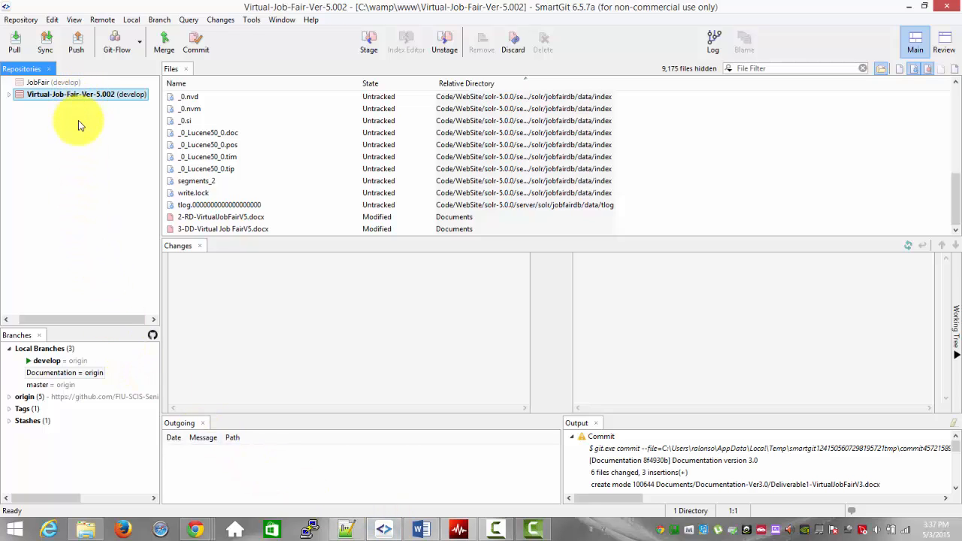
pyautogui.click(21, 20)
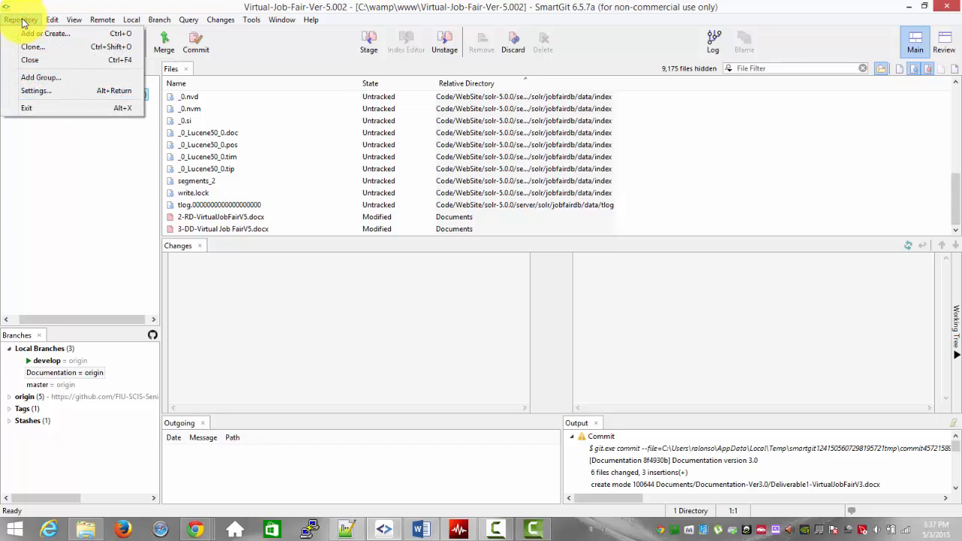
pyautogui.click(28, 48)
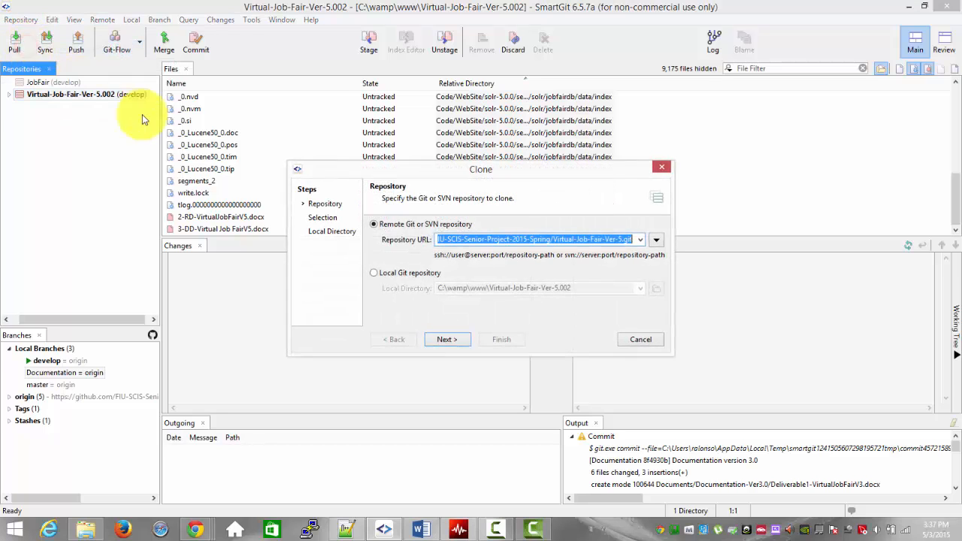
pyautogui.click(568, 239)
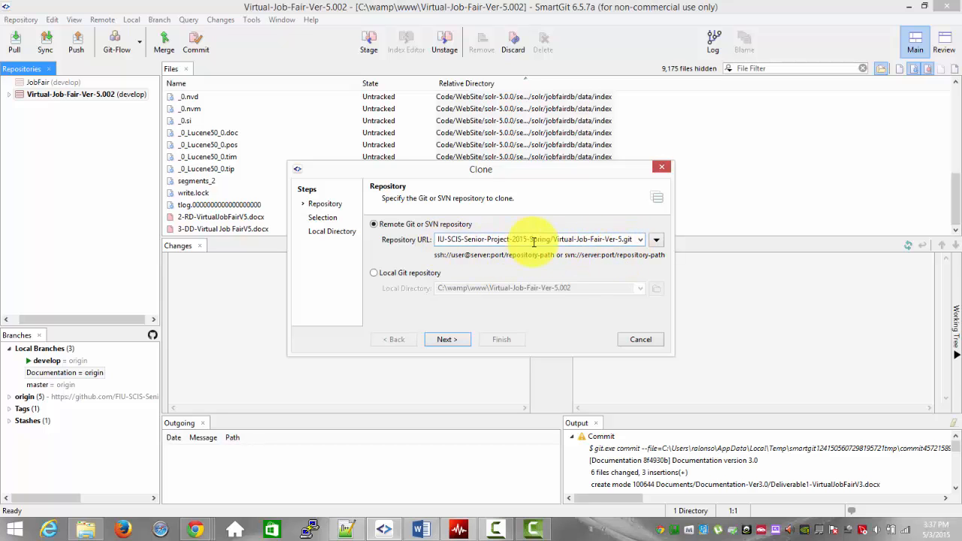
pyautogui.click(447, 340)
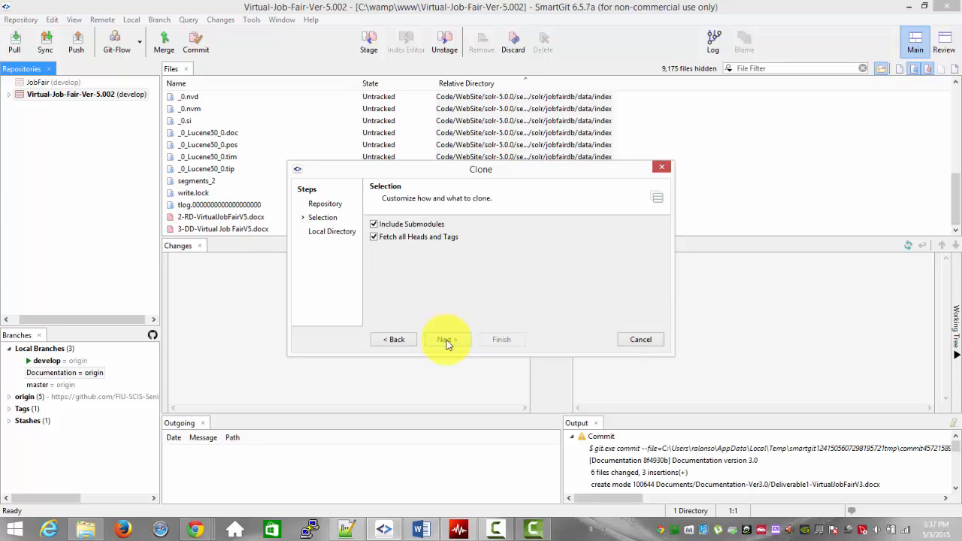
pyautogui.click(447, 339)
pyautogui.write('Dem')
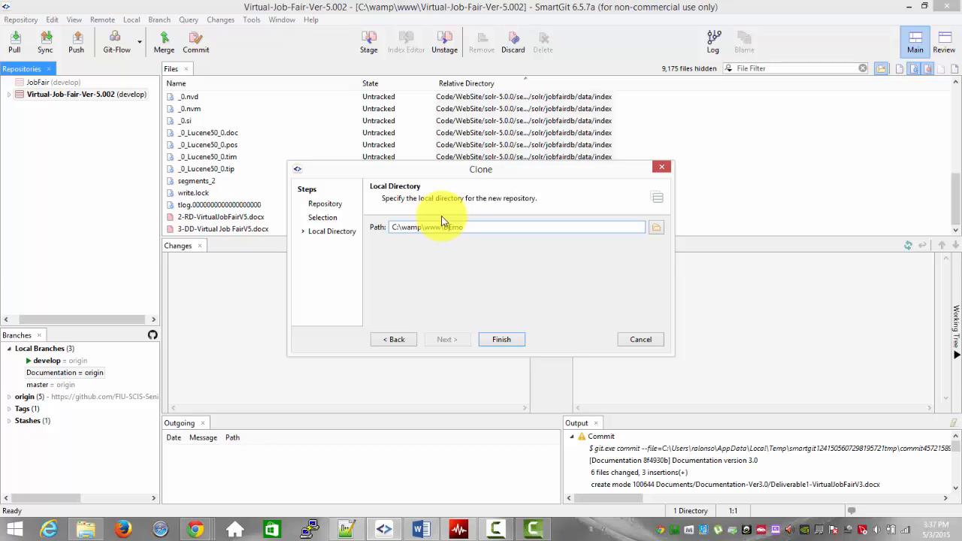
pyautogui.write('o')
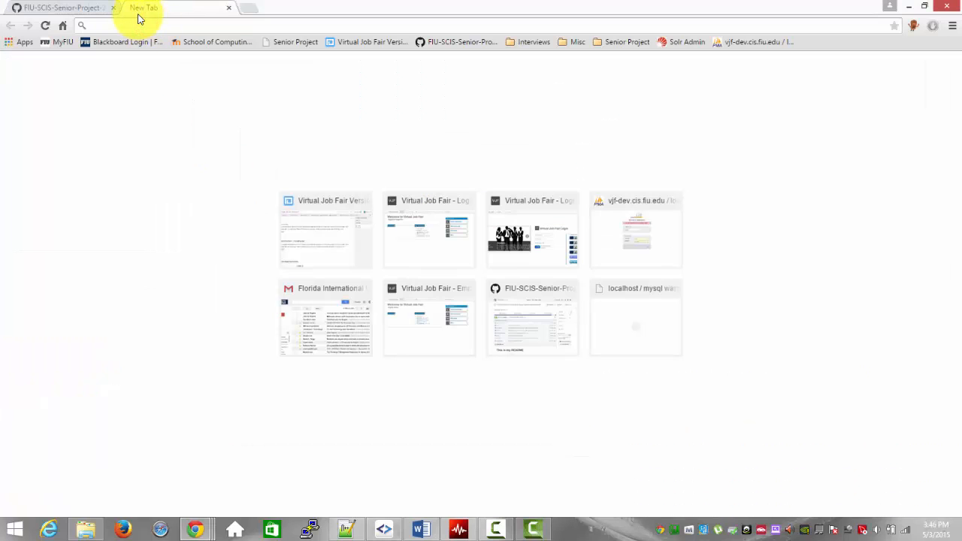
# Step: Search the web for wamp in Chrome and open the downloads section of the WampServer site
pyautogui.write('wamp')
pyautogui.press('Return')
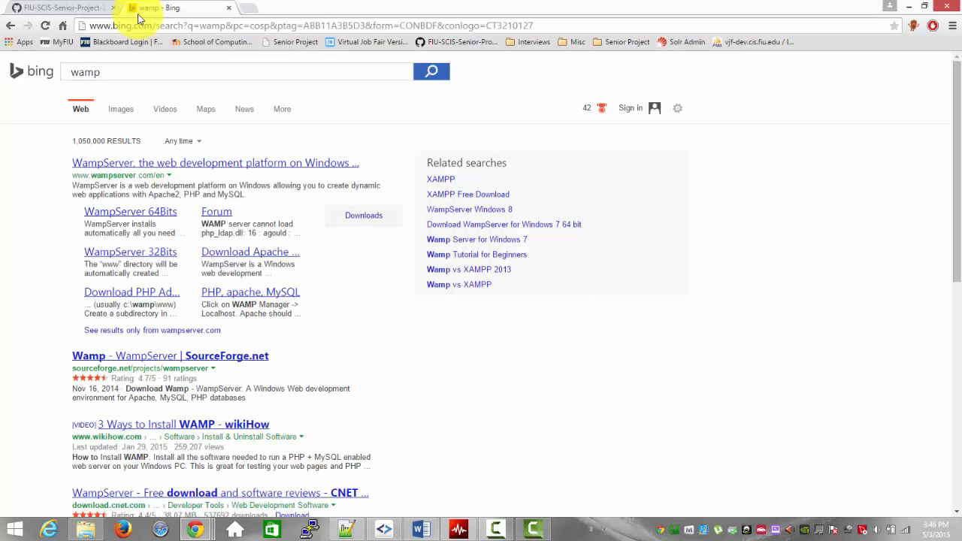
pyautogui.click(184, 164)
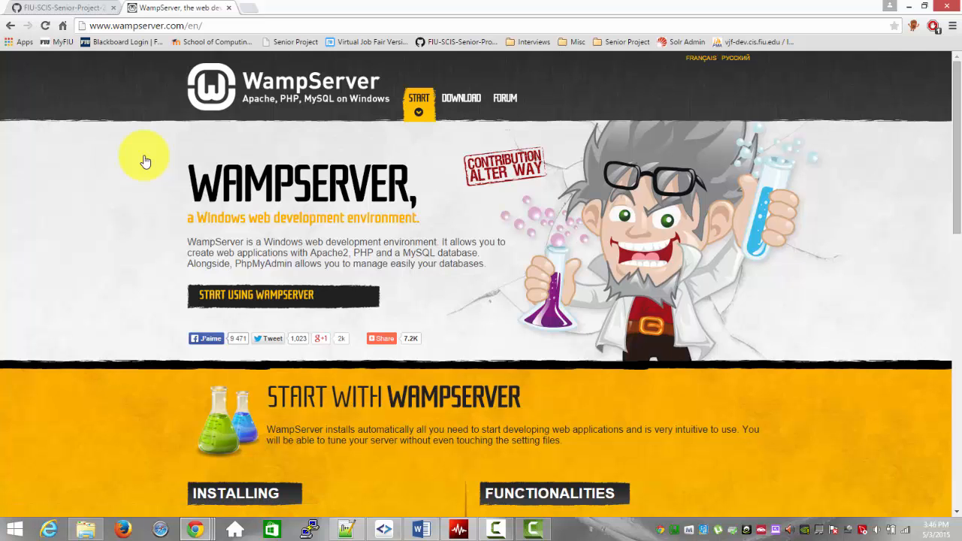
pyautogui.scroll(-3, 243, 373)
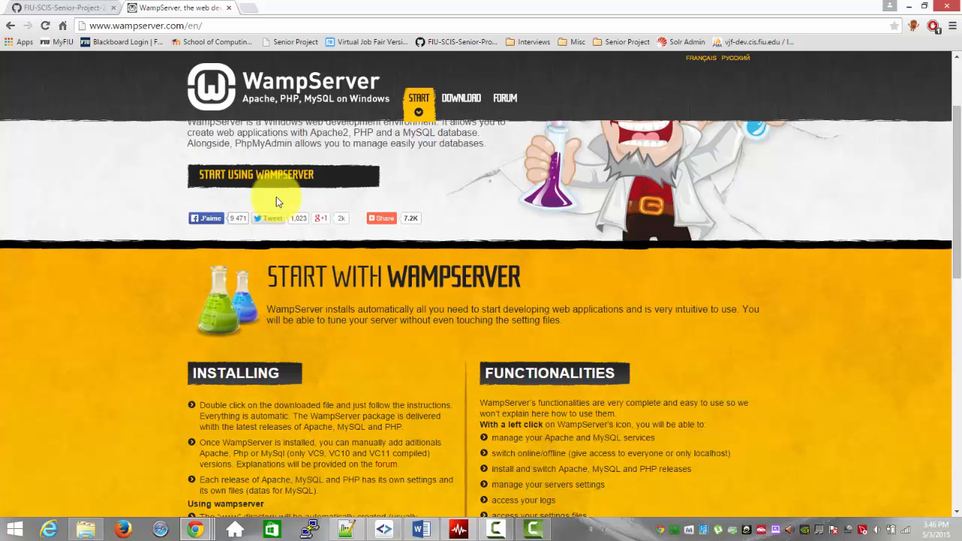
pyautogui.click(279, 175)
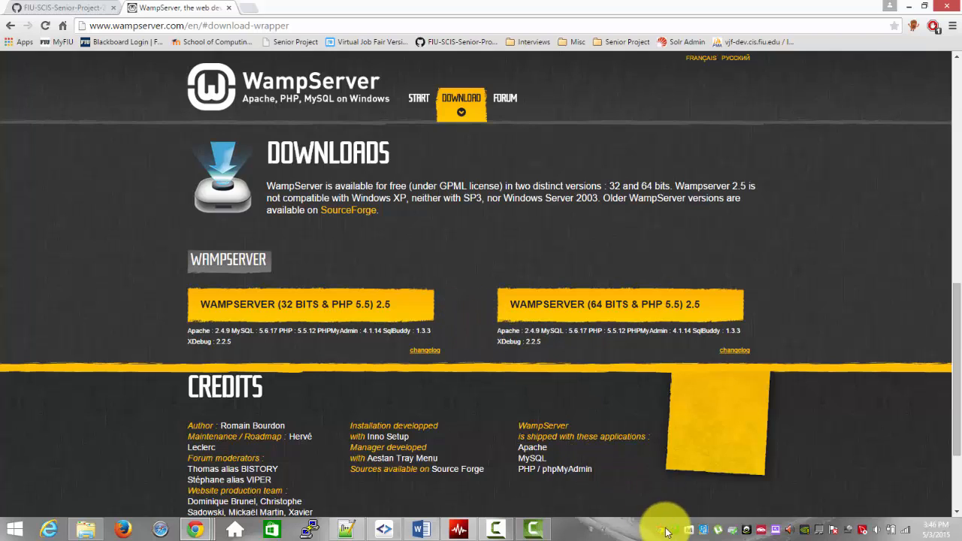
# Step: Find WampServer among the installed Windows programs by searching for wamp, and start it
pyautogui.press('super')
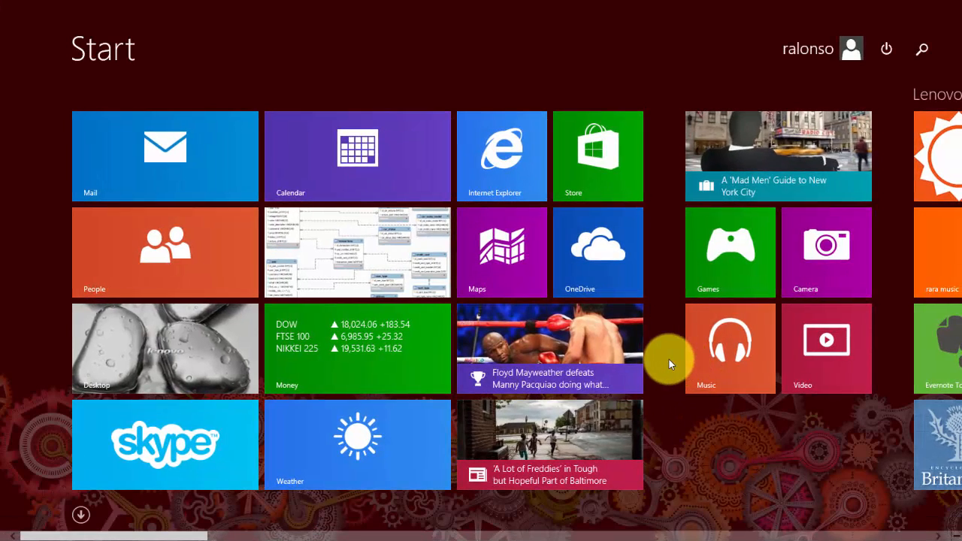
pyautogui.write('wampServer')
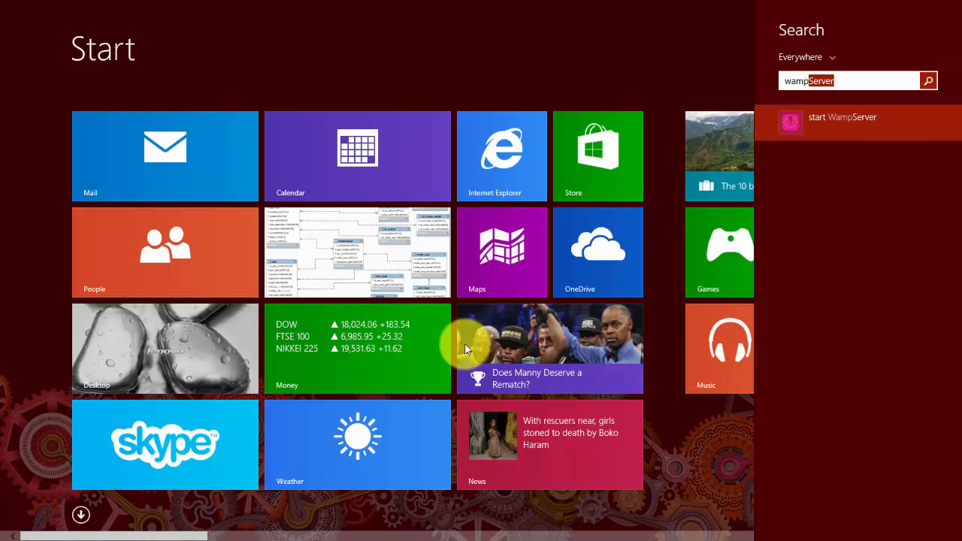
pyautogui.click(842, 128)
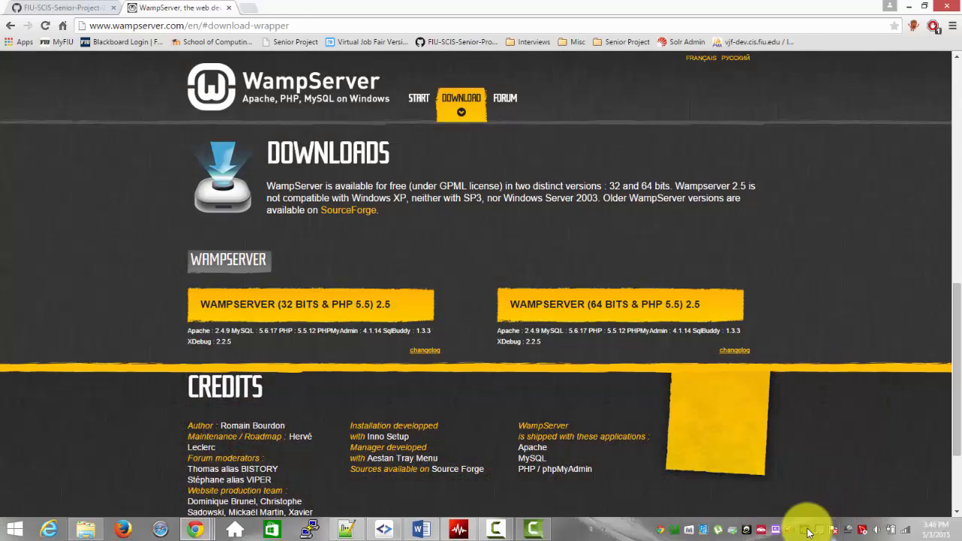
# Step: Look at WampServer's options and check the state of the wampmysqld service in MySQL Notifier
pyautogui.rightClick(677, 533)
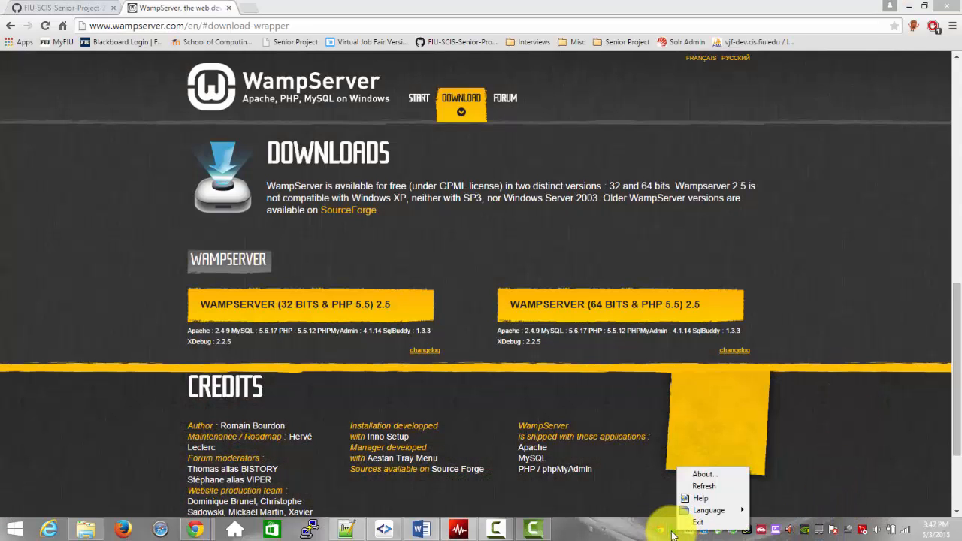
pyautogui.click(671, 533)
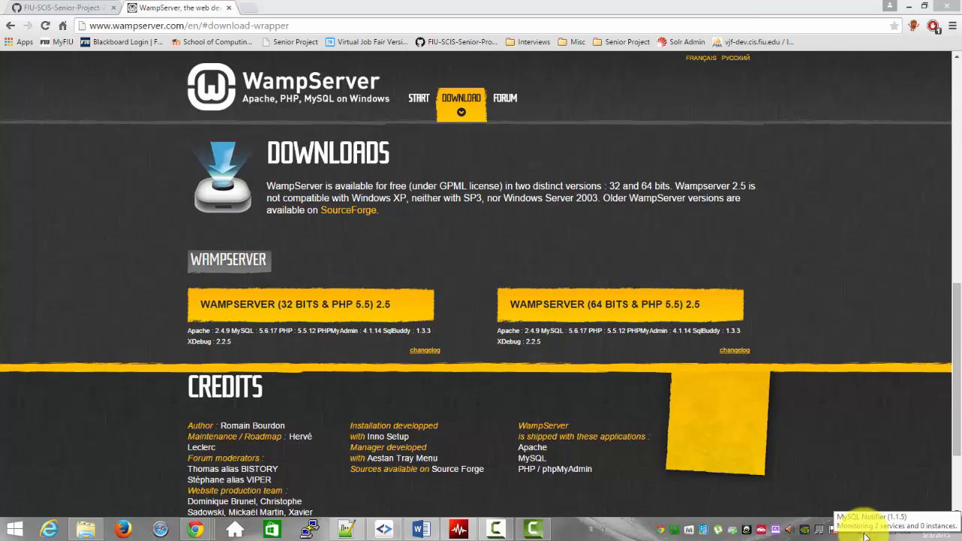
pyautogui.rightClick(864, 536)
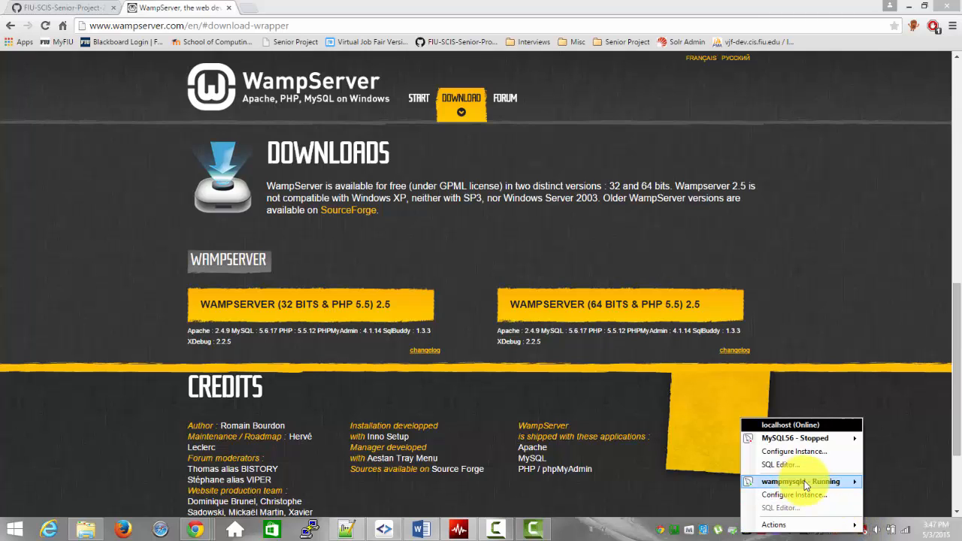
pyautogui.moveTo(800, 485)
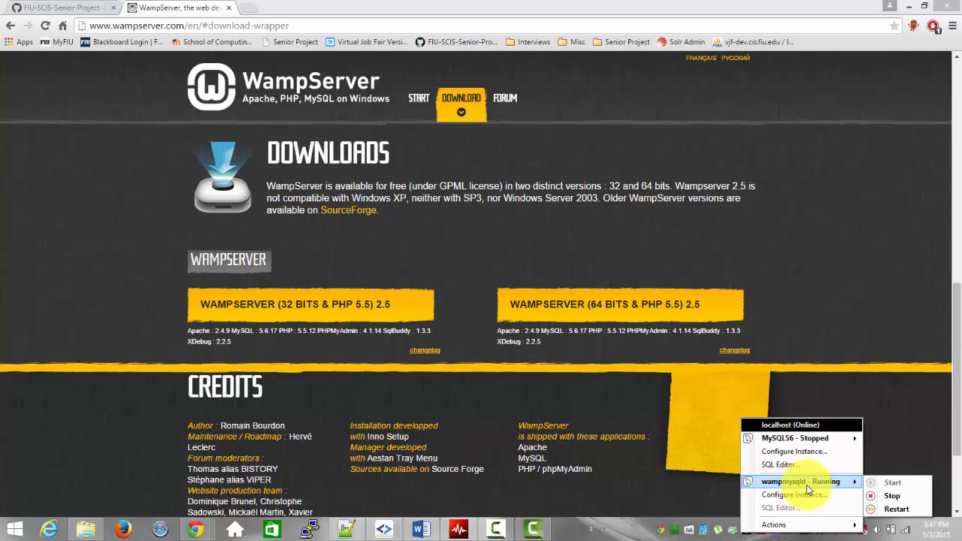
pyautogui.click(859, 531)
pyautogui.rightClick(862, 530)
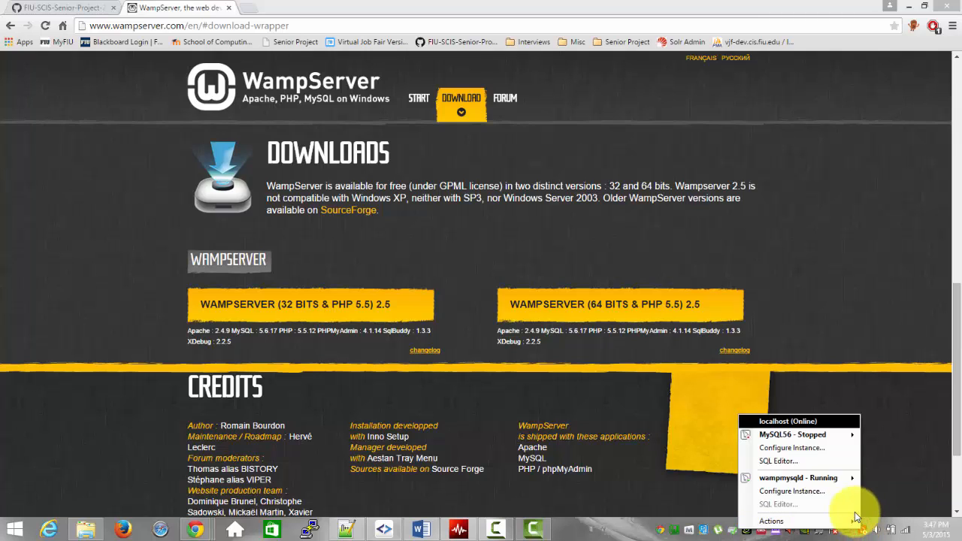
pyautogui.click(833, 497)
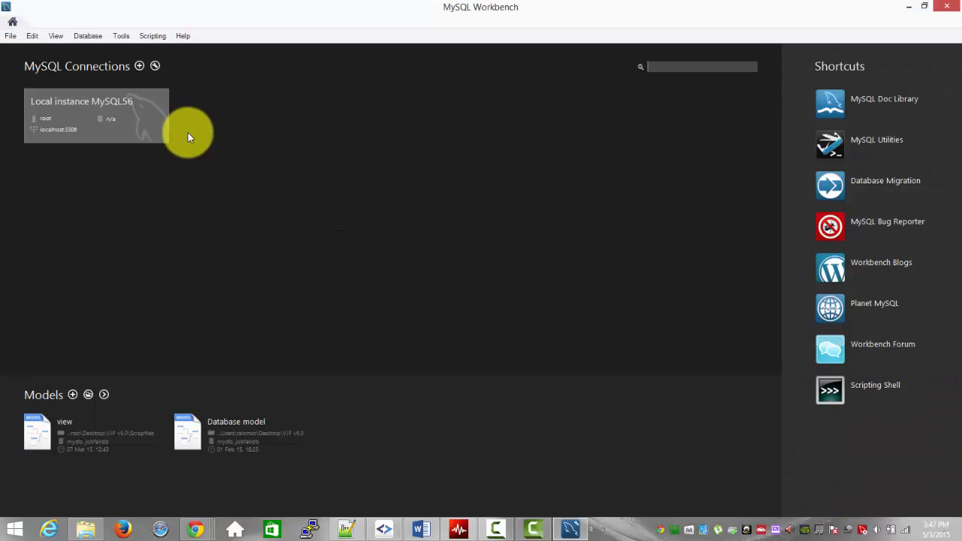
# Step: Switch to MySQL Workbench and connect to the Local instance MySQL56 server
pyautogui.click(140, 118)
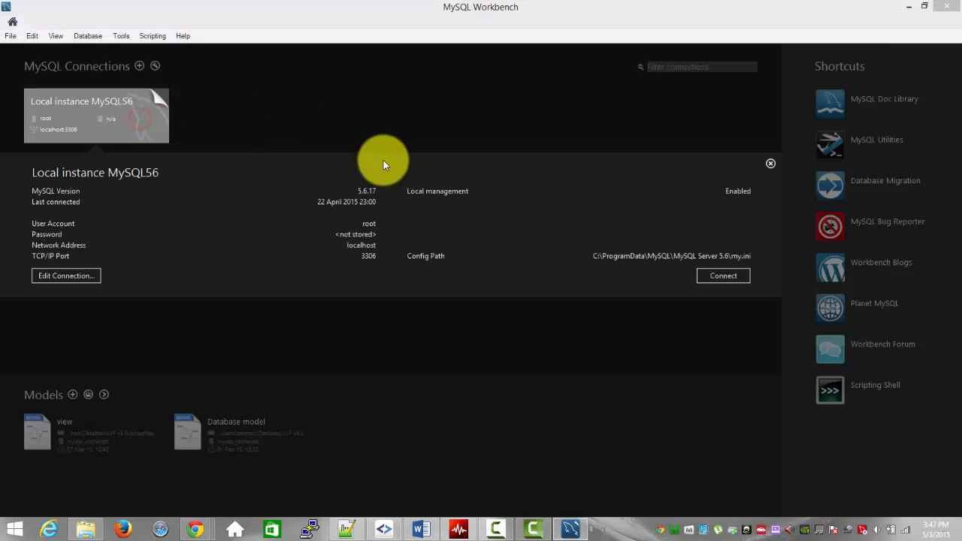
pyautogui.click(715, 276)
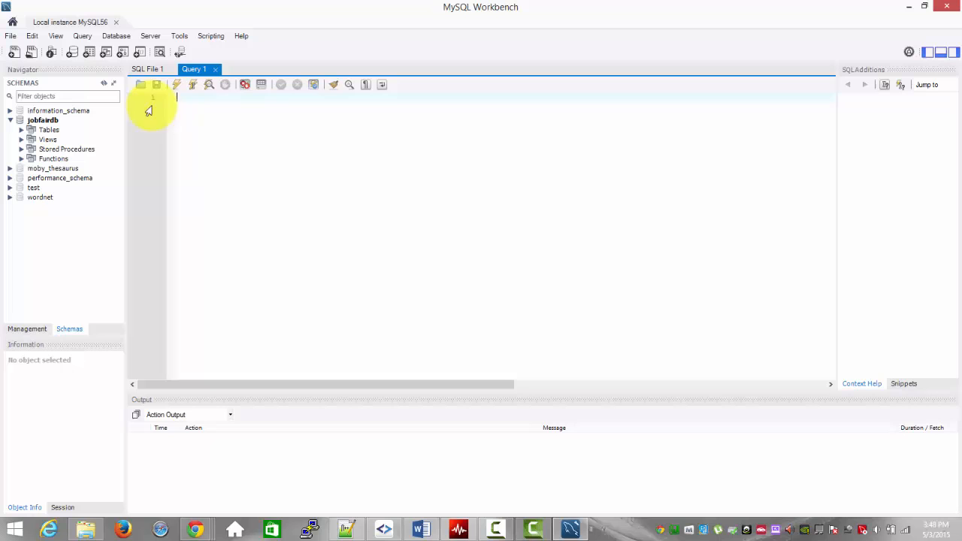
pyautogui.click(141, 84)
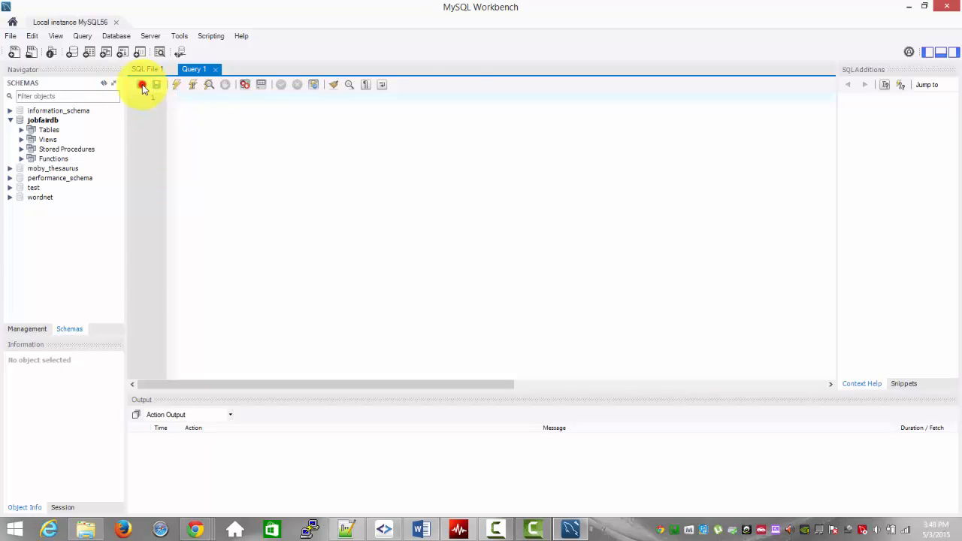
pyautogui.click(75, 218)
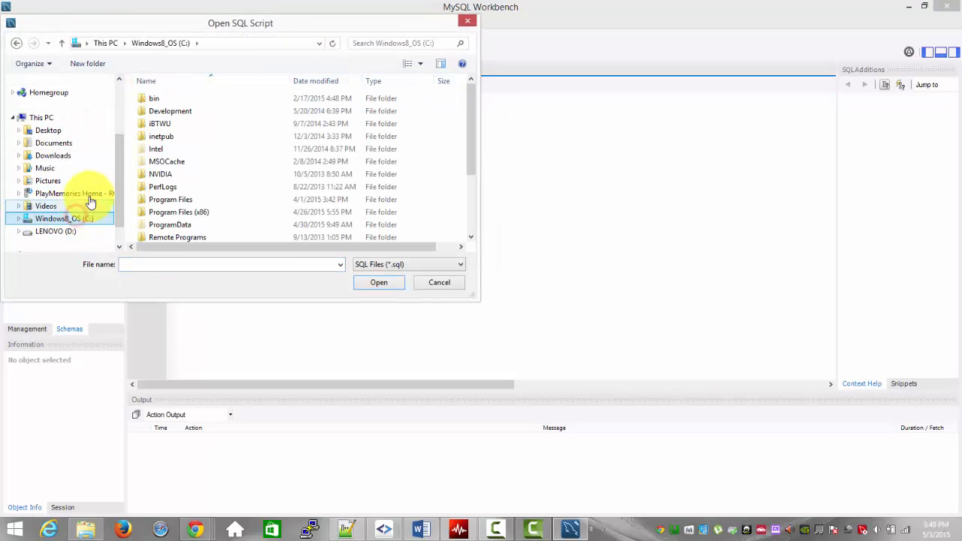
pyautogui.moveTo(472, 155); pyautogui.dragTo(470, 219)
pyautogui.doubleClick(282, 210)
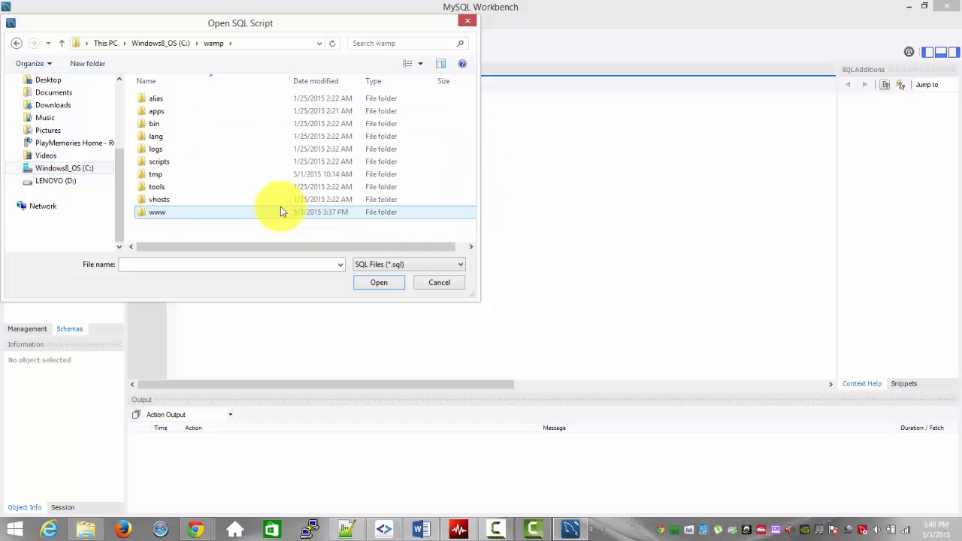
pyautogui.doubleClick(281, 211)
pyautogui.doubleClick(231, 123)
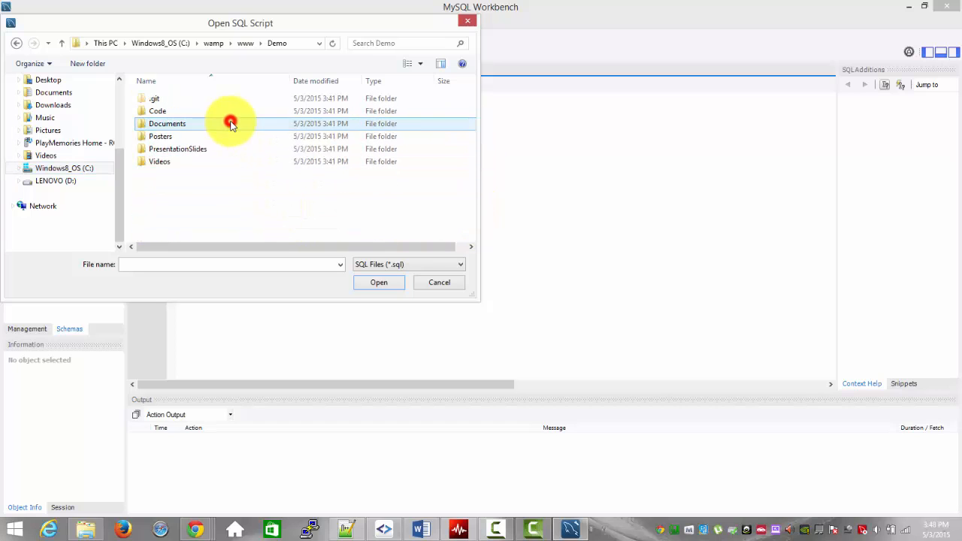
pyautogui.click(229, 113)
pyautogui.doubleClick(229, 112)
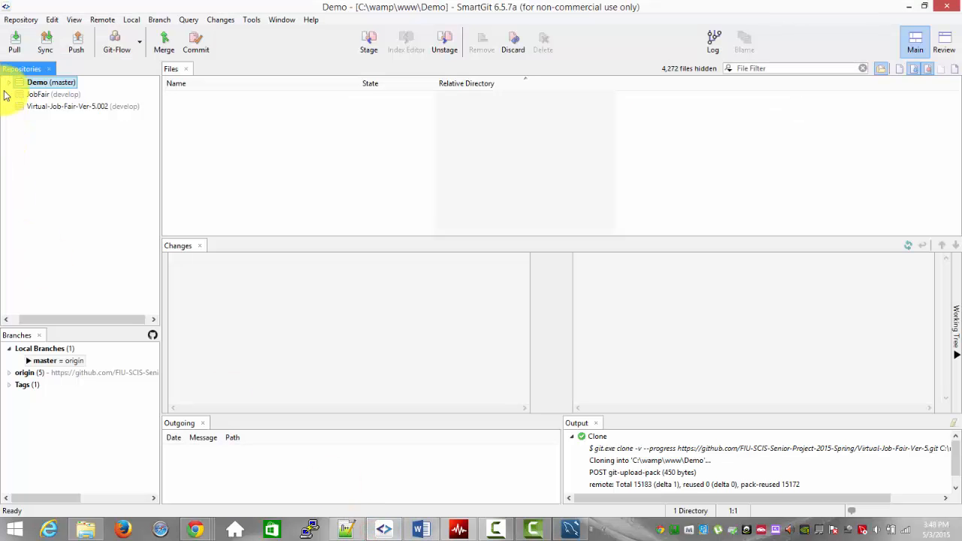
# Step: Switch to SmartGit and check out origin/develop of the Demo repository as local branch develop, tracking the remote branch
pyautogui.click(7, 82)
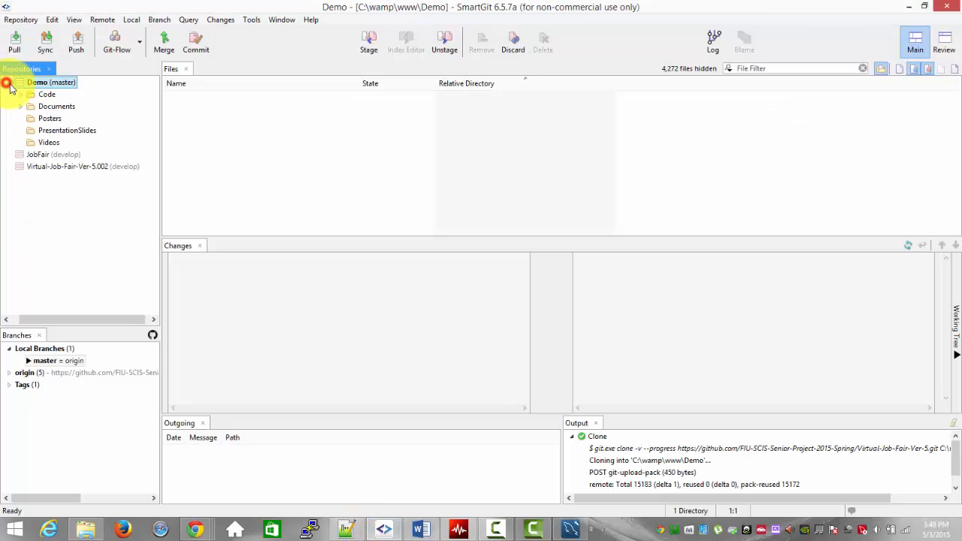
pyautogui.click(27, 362)
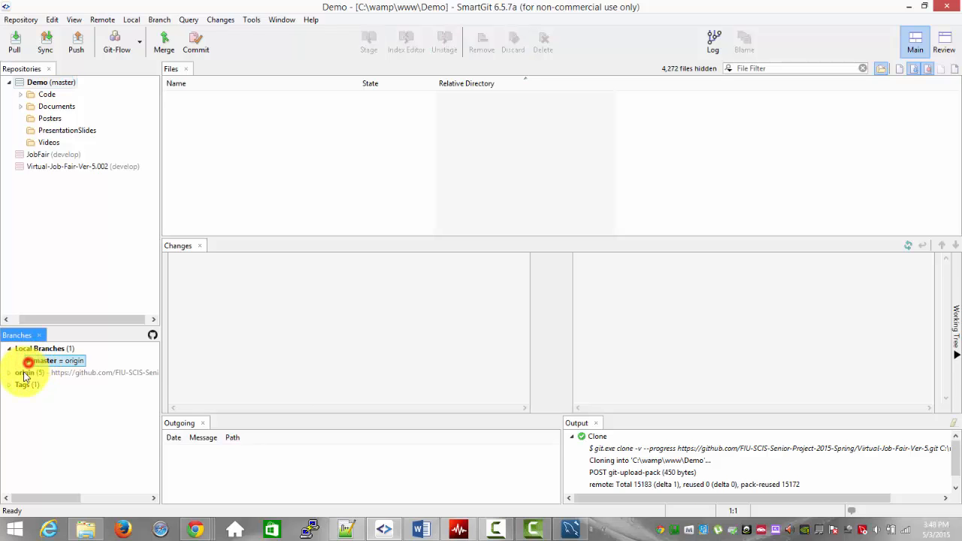
pyautogui.click(9, 374)
pyautogui.doubleClick(39, 397)
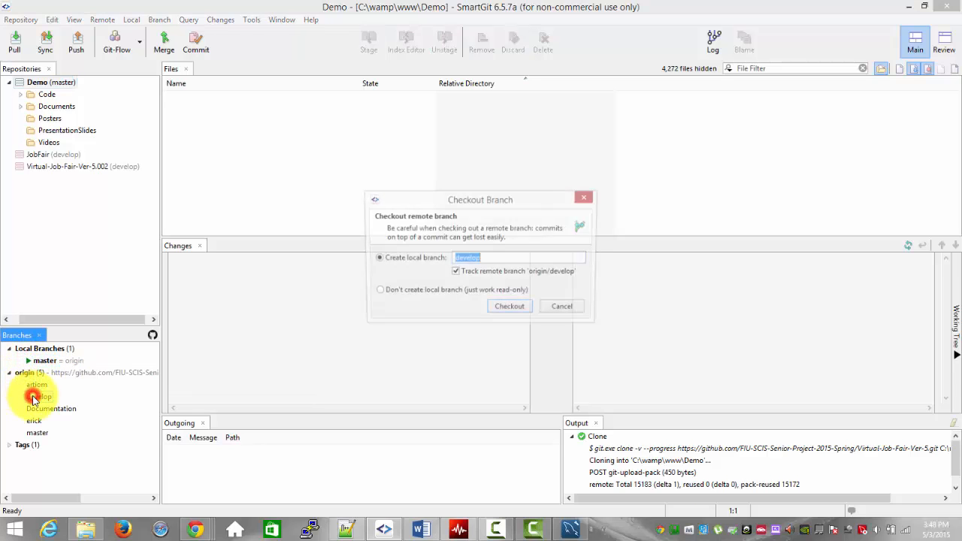
pyautogui.click(508, 311)
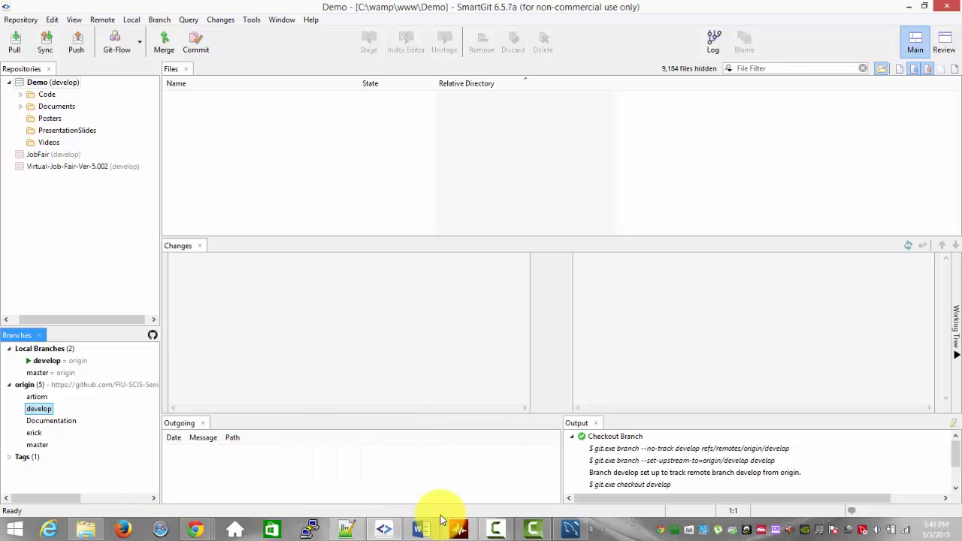
# Step: Switch to MySQL Workbench and open the SQL script jobfairdb.sql from C:\wamp\www\Demo\Code
pyautogui.click(570, 528)
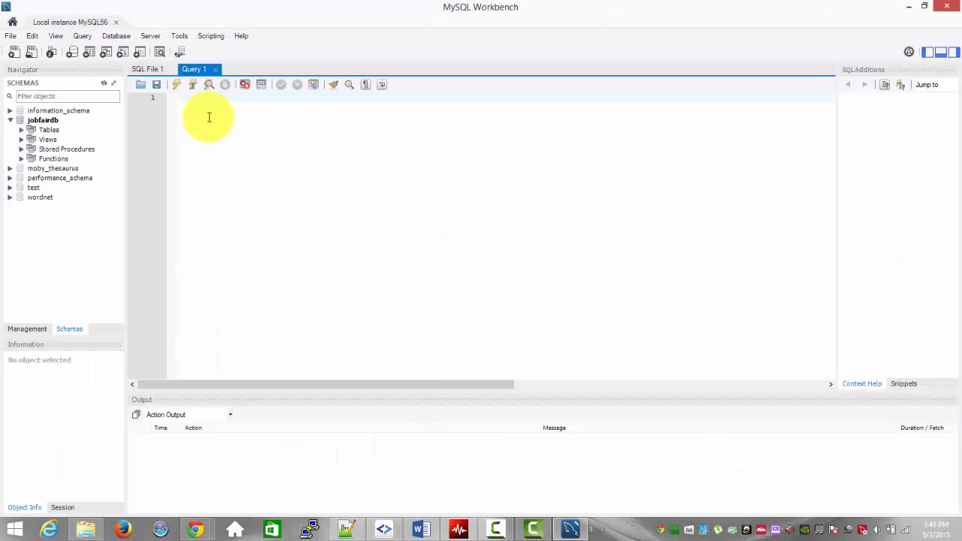
pyautogui.click(140, 84)
pyautogui.click(74, 223)
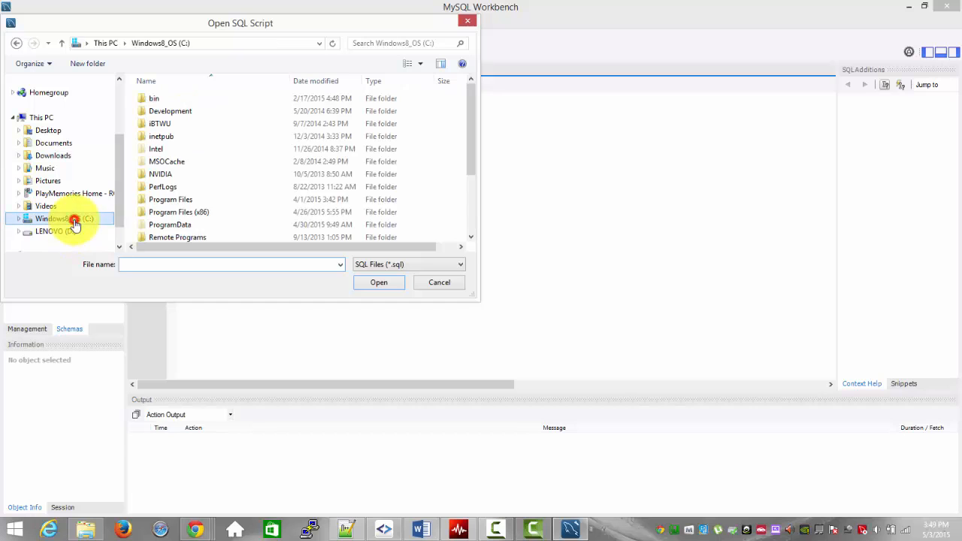
pyautogui.scroll(-3, 188, 212)
pyautogui.click(176, 214)
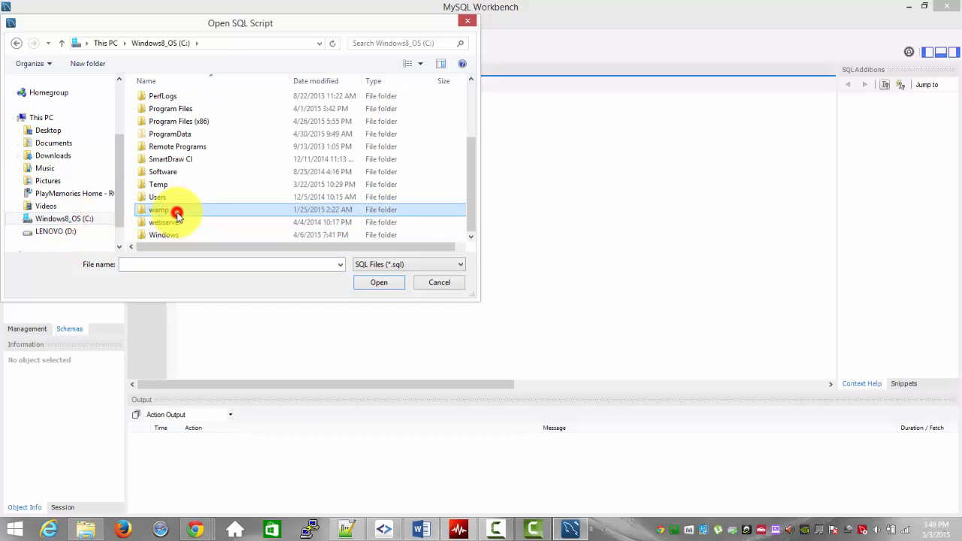
pyautogui.doubleClick(176, 214)
pyautogui.doubleClick(172, 214)
pyautogui.click(167, 126)
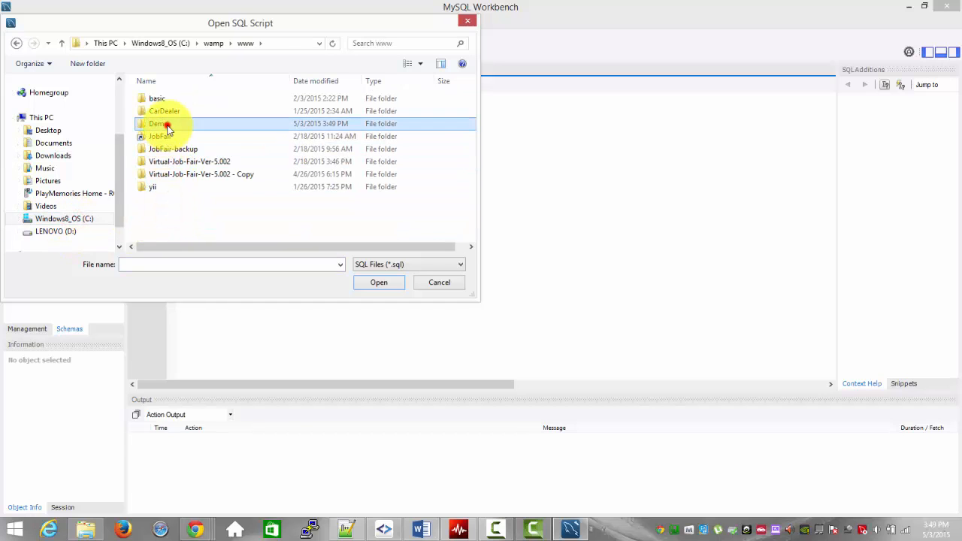
pyautogui.doubleClick(167, 125)
pyautogui.doubleClick(168, 112)
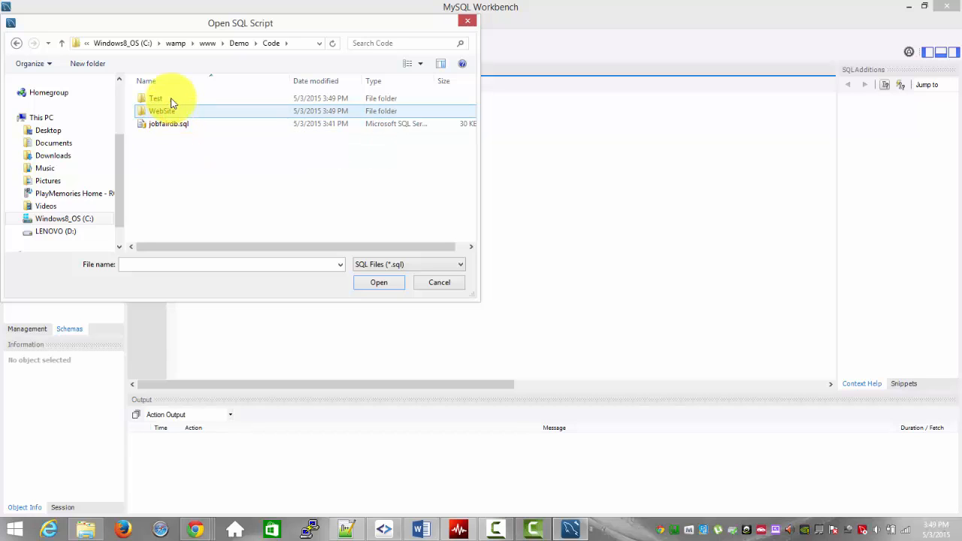
pyautogui.click(169, 127)
pyautogui.click(169, 126)
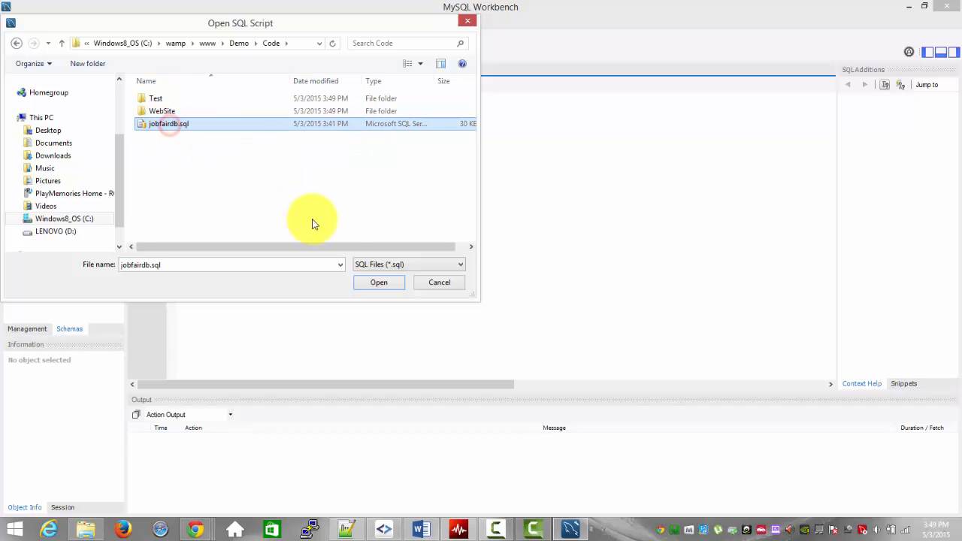
pyautogui.click(378, 284)
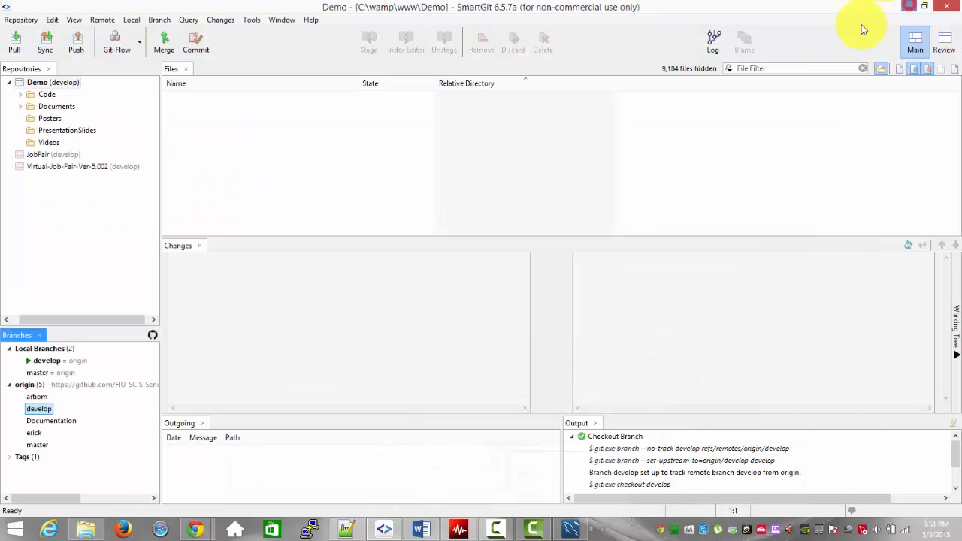
# Step: Minimize SmartGit, switch to File Explorer and go to the C:\wamp\www folder
pyautogui.click(910, 6)
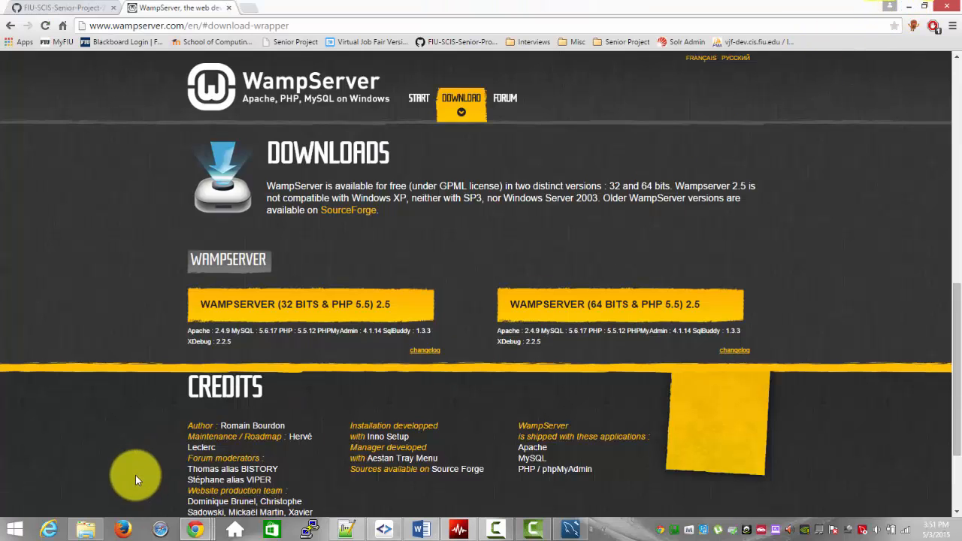
pyautogui.click(85, 529)
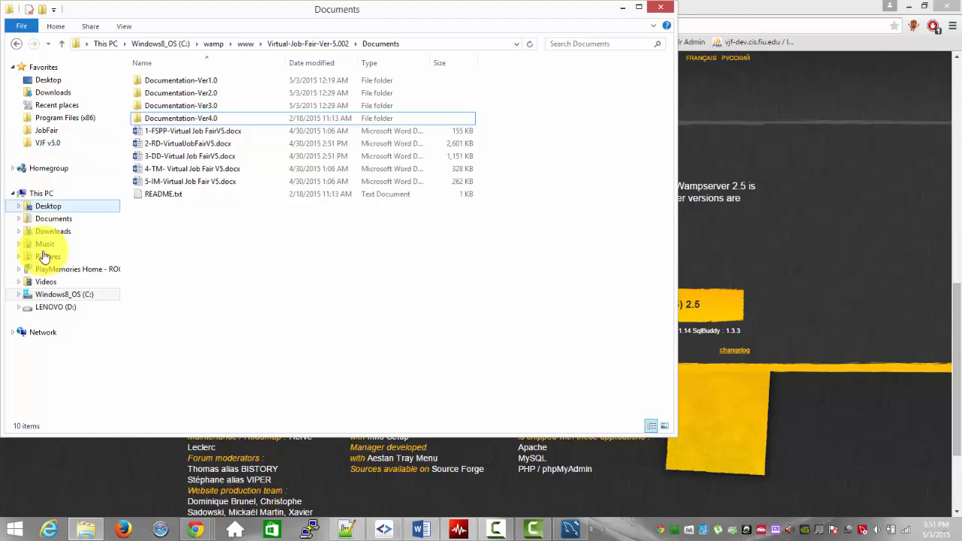
pyautogui.click(59, 132)
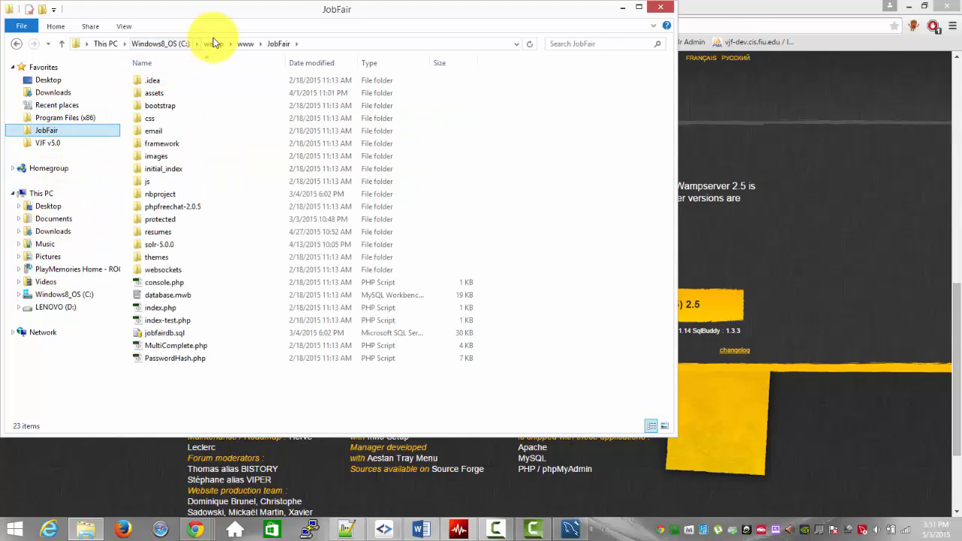
pyautogui.click(245, 44)
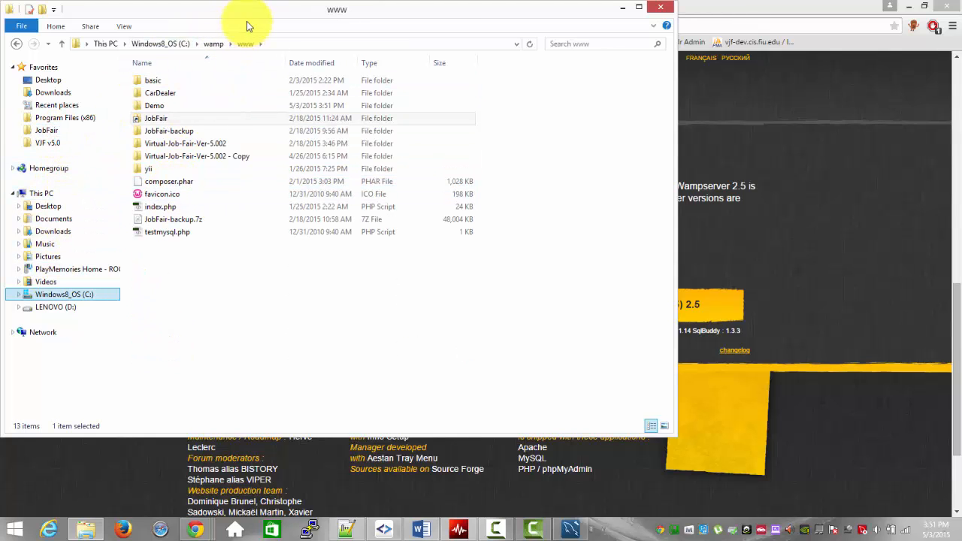
pyautogui.click(190, 145)
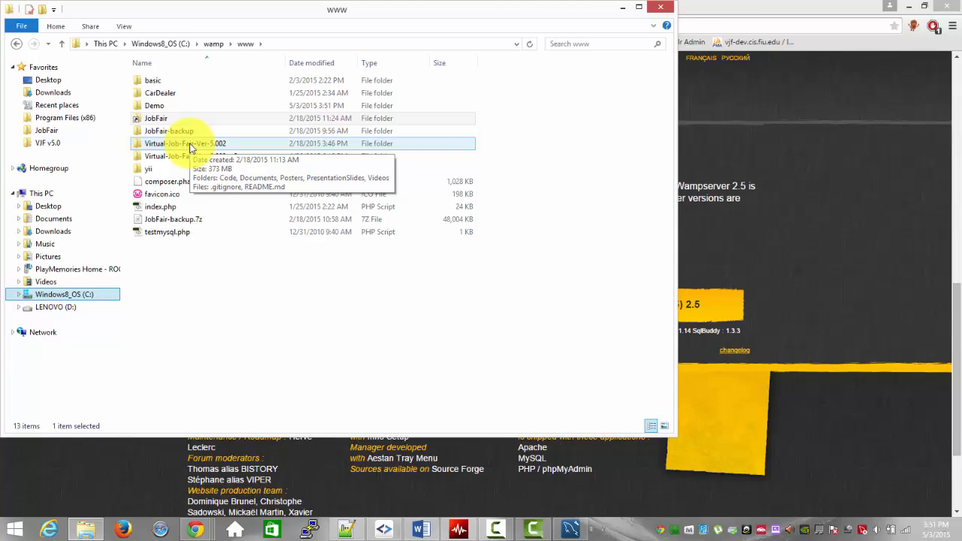
pyautogui.click(194, 109)
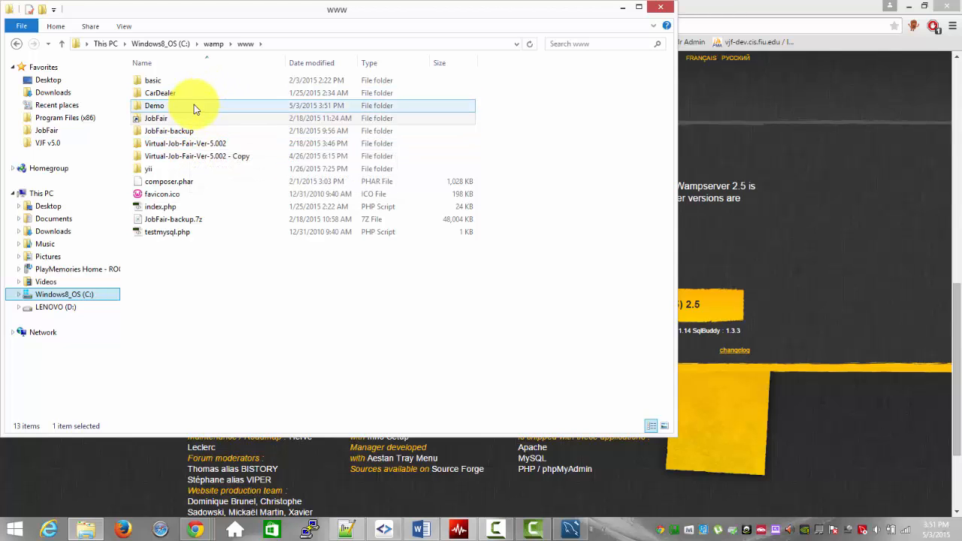
# Step: Look for index.php inside Demo\Code\WebSite and return to the www folder
pyautogui.doubleClick(194, 108)
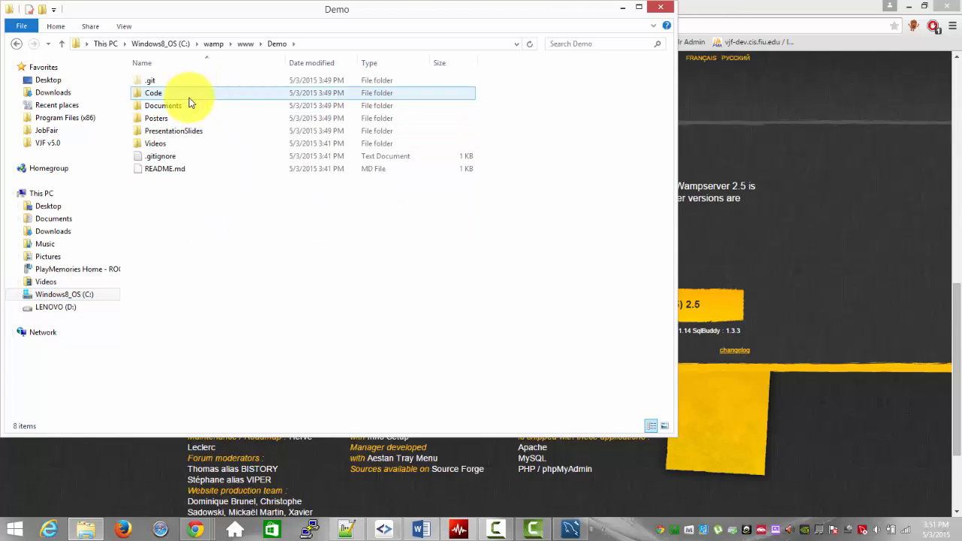
pyautogui.doubleClick(188, 94)
pyautogui.doubleClick(188, 93)
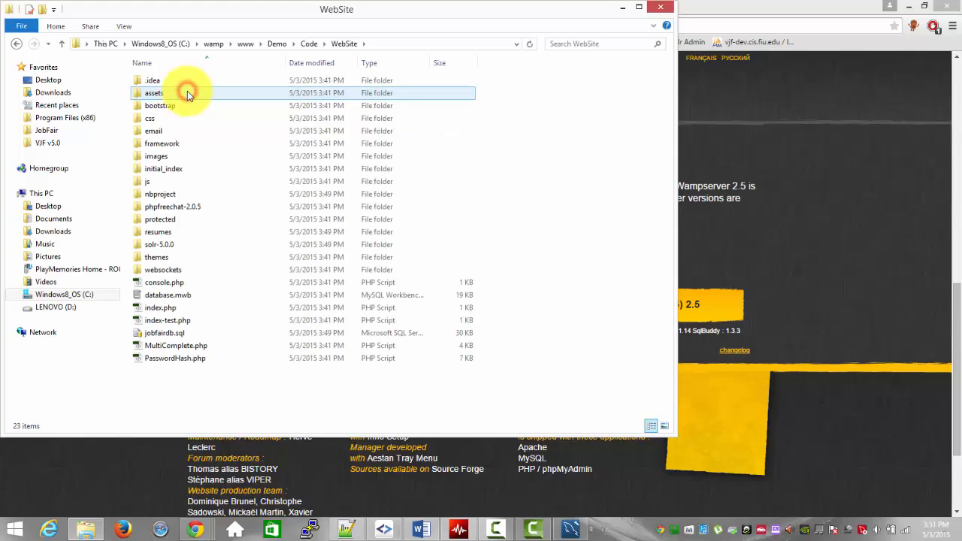
pyautogui.click(170, 308)
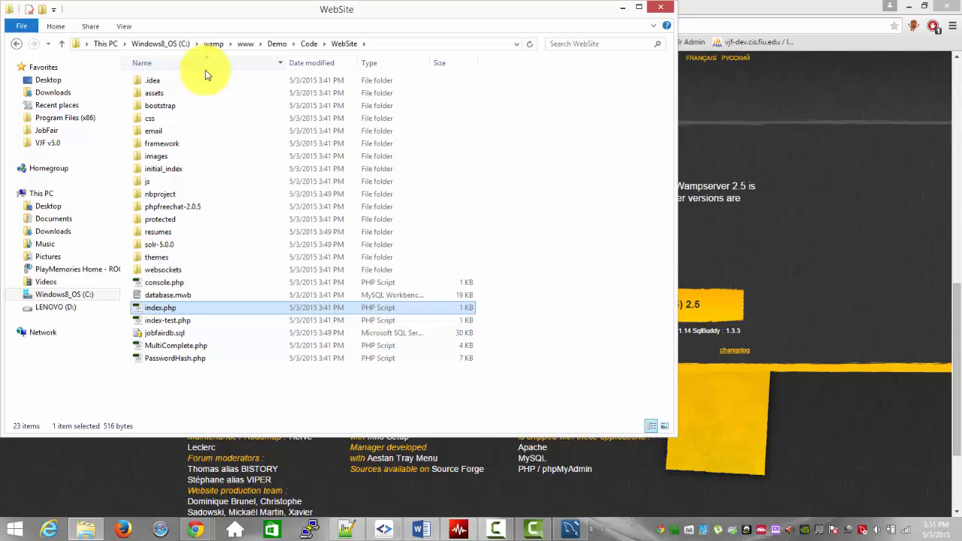
pyautogui.click(246, 45)
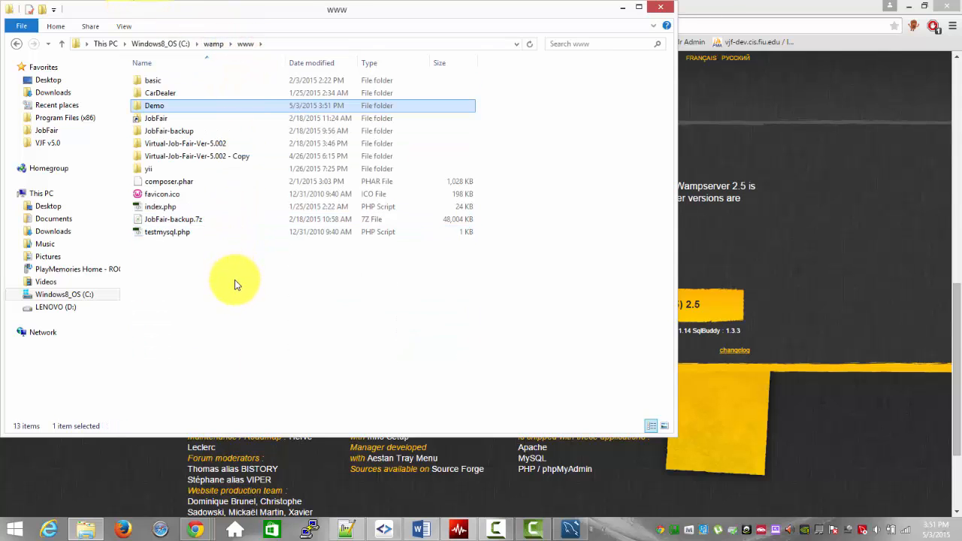
pyautogui.press('super')
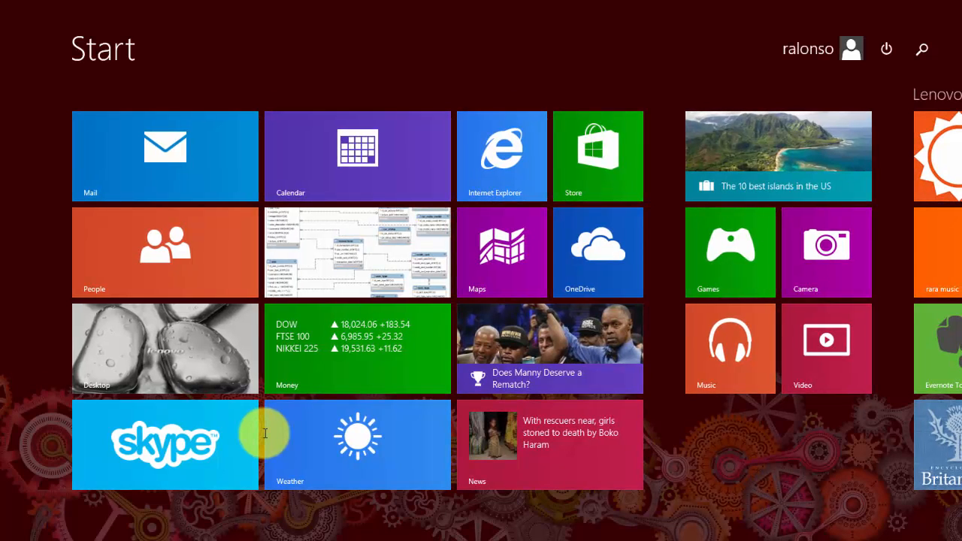
pyautogui.write('cmd')
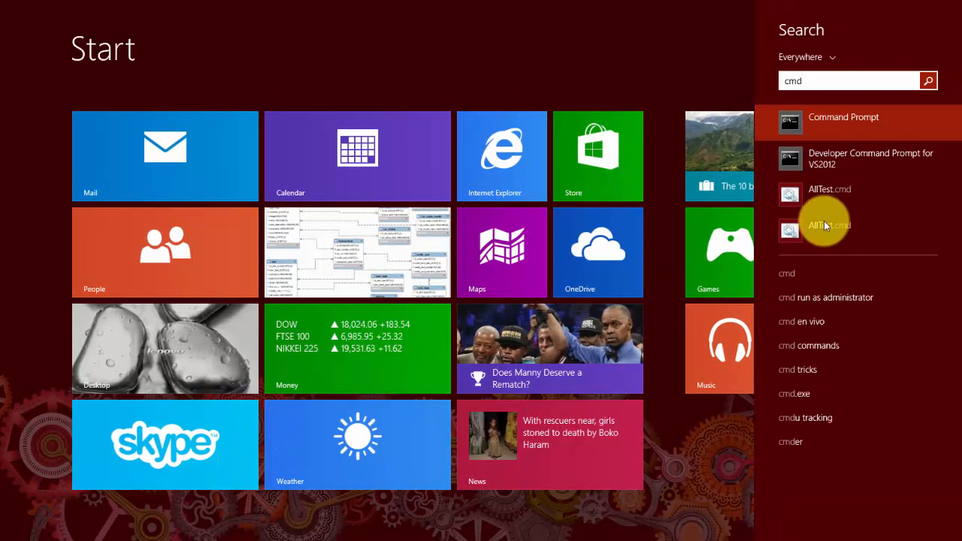
pyautogui.click(843, 121)
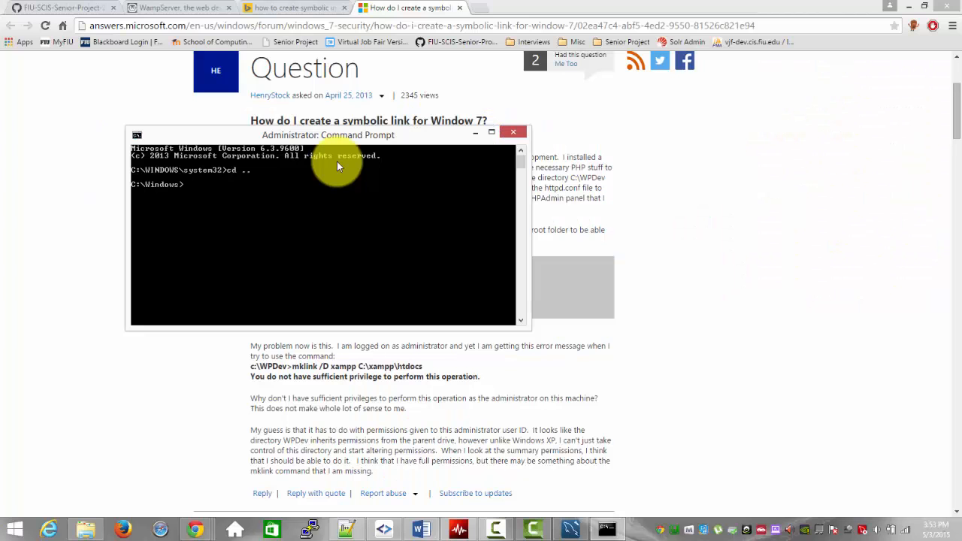
pyautogui.write('cd ..')
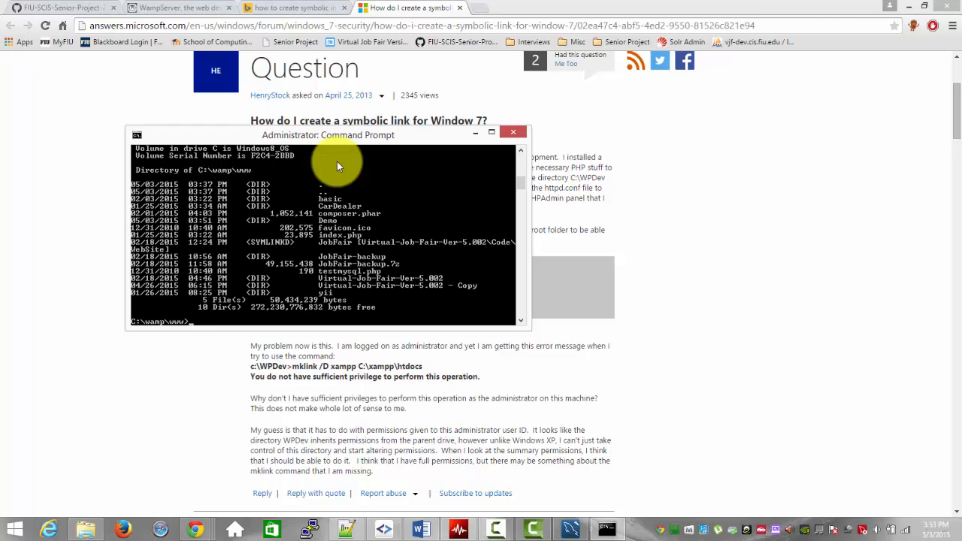
# Step: Switch to File Explorer and delete the existing JobFair link from the www folder
pyautogui.hotkey('alt', 'Tab')
pyautogui.hotkey('alt', 'Tab')
pyautogui.hotkey('alt', 'Tab')
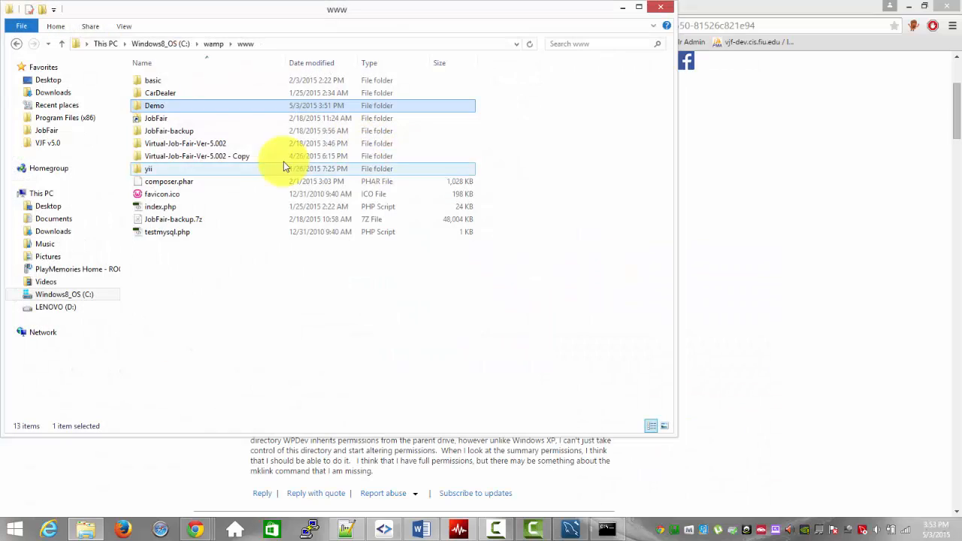
pyautogui.click(215, 118)
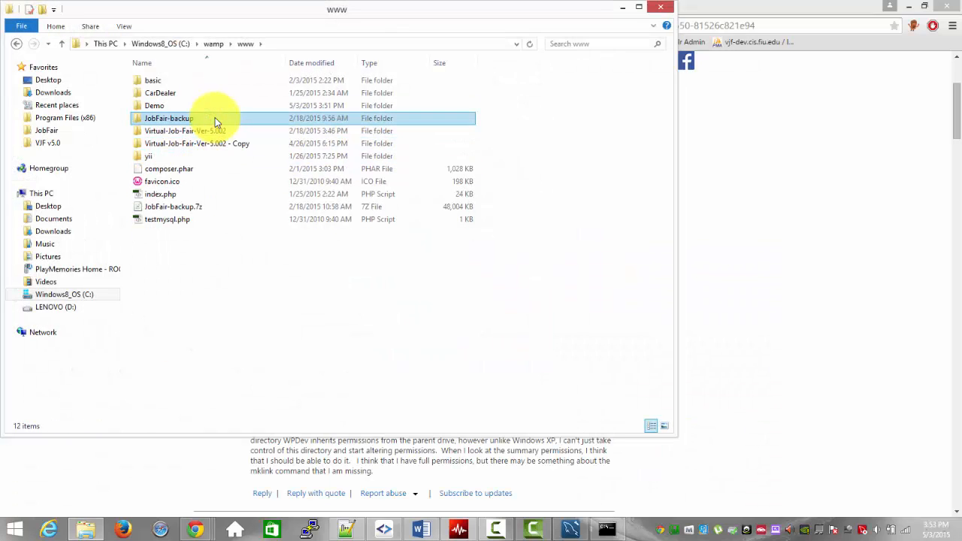
# Step: Return to Command Prompt and enter the beginning of the directory link command, mklink /D JobFair
pyautogui.hotkey('alt', 'Tab')
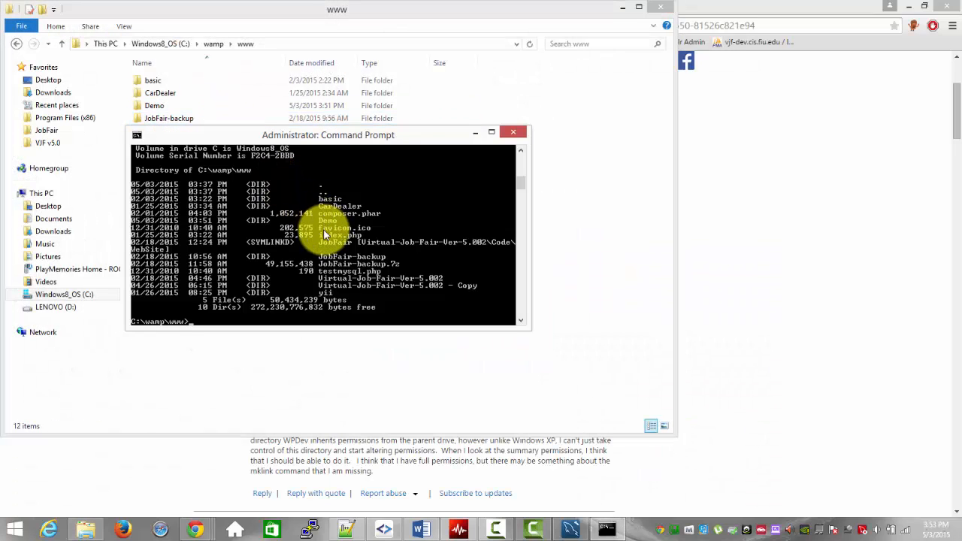
pyautogui.hotkey('alt', 'Tab')
pyautogui.write('mklink ')
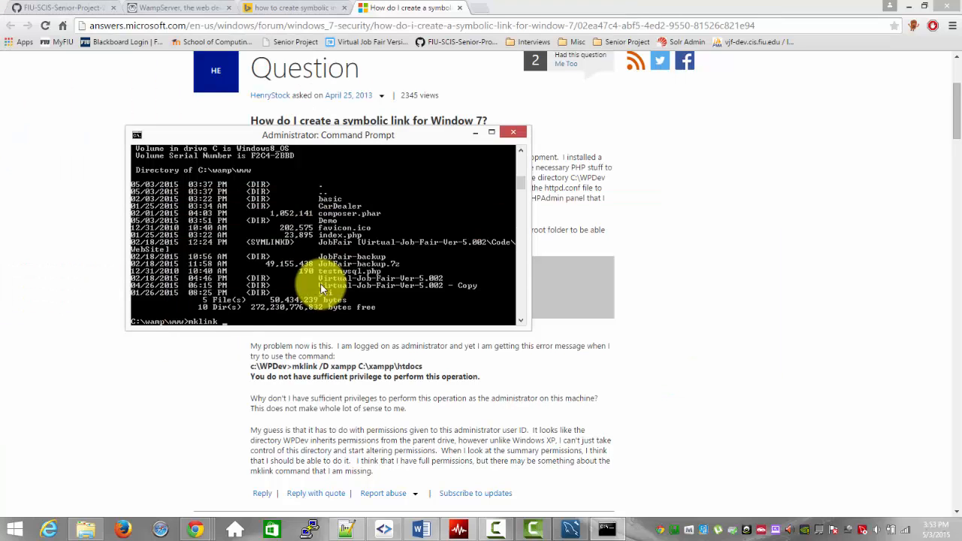
pyautogui.write('basic /D Job')
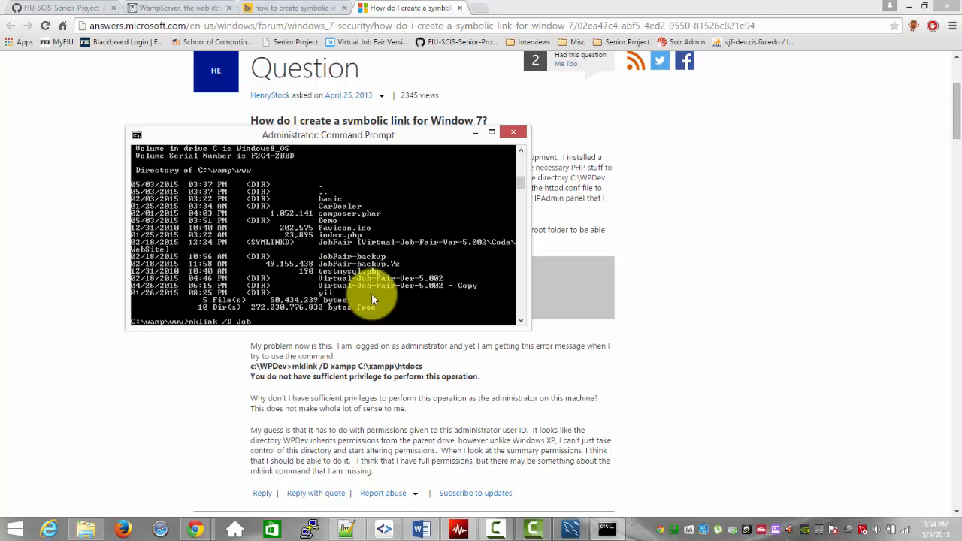
pyautogui.write('Fair')
# Step: Switch to File Explorer, open Demo\Code\WebSite and copy its full folder path
pyautogui.hotkey('alt', 'Tab')
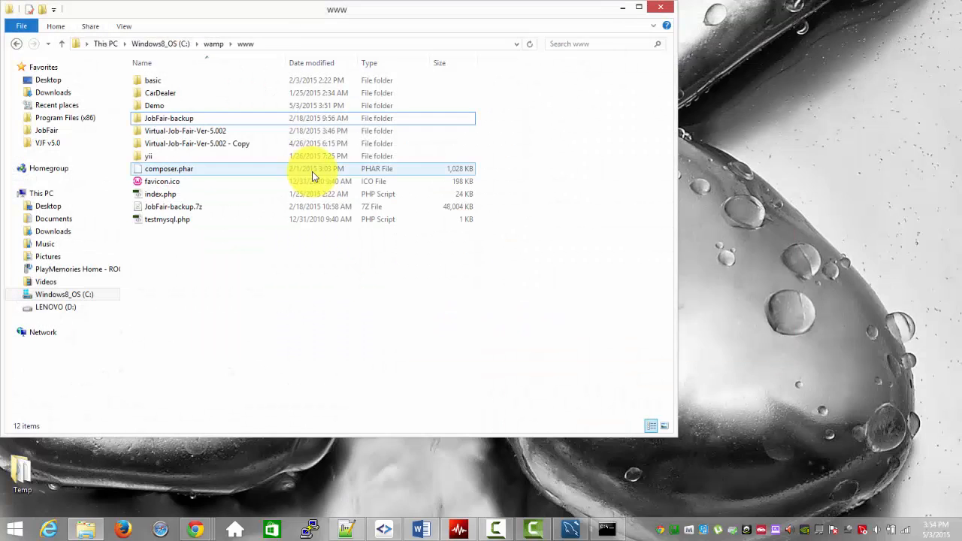
pyautogui.doubleClick(215, 105)
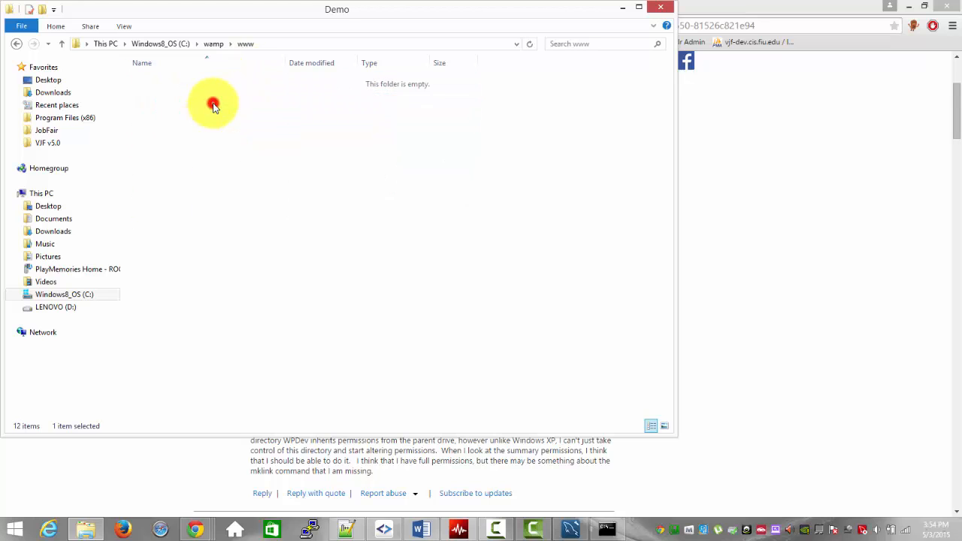
pyautogui.doubleClick(198, 96)
pyautogui.doubleClick(188, 93)
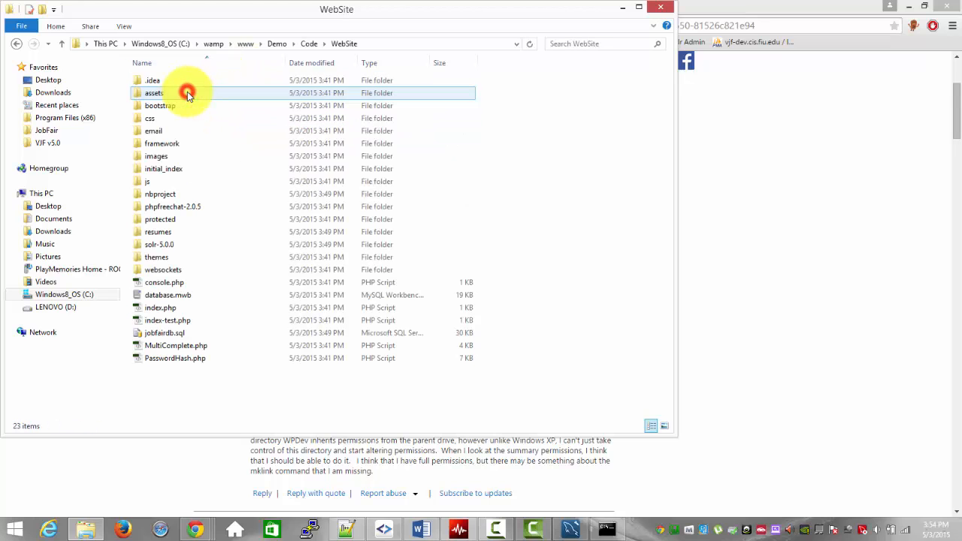
pyautogui.click(376, 43)
pyautogui.hotkey('ctrl', 'c')
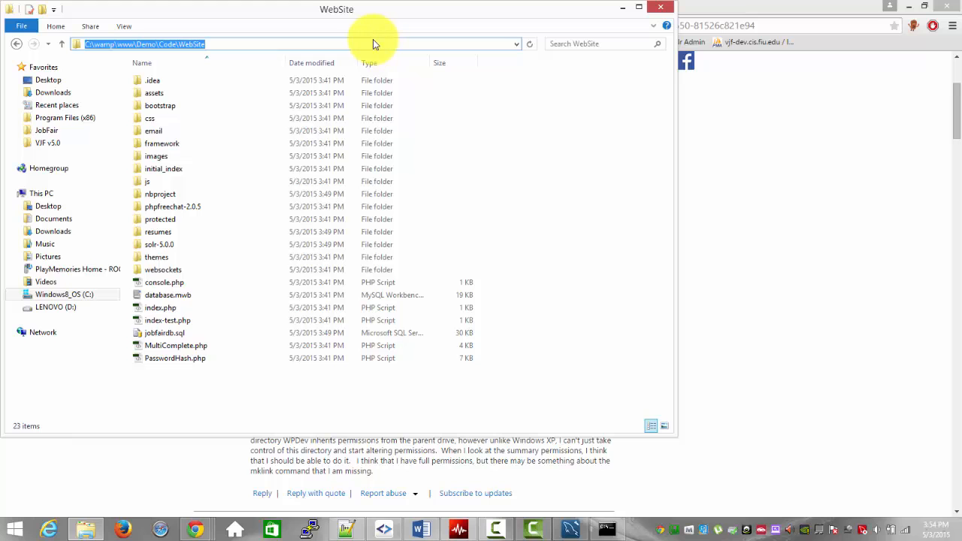
# Step: Complete the mklink command with the target C:\wamp\www\Demo\Code\WebSite, run it, and check the JobFair link in the www folder
pyautogui.hotkey('alt', 'Tab')
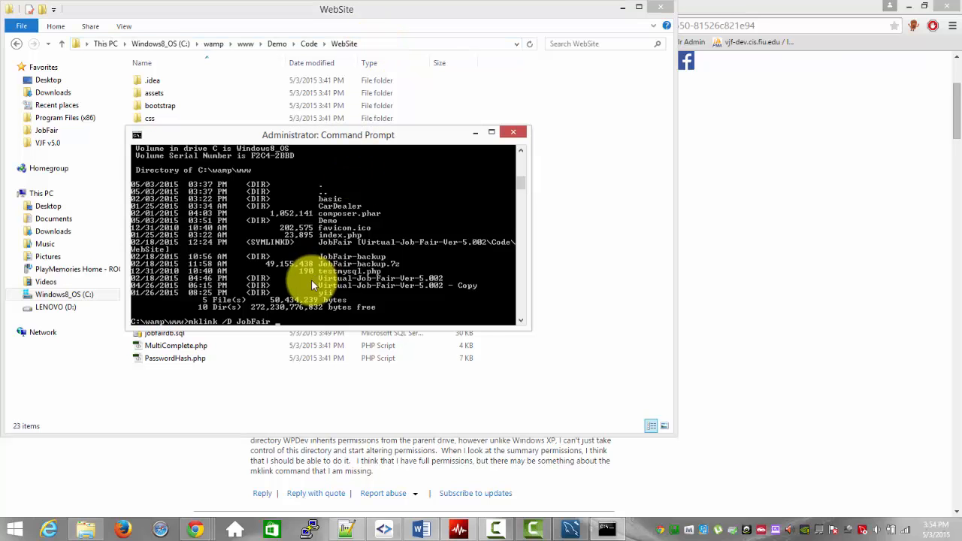
pyautogui.rightClick(308, 319)
pyautogui.click(326, 345)
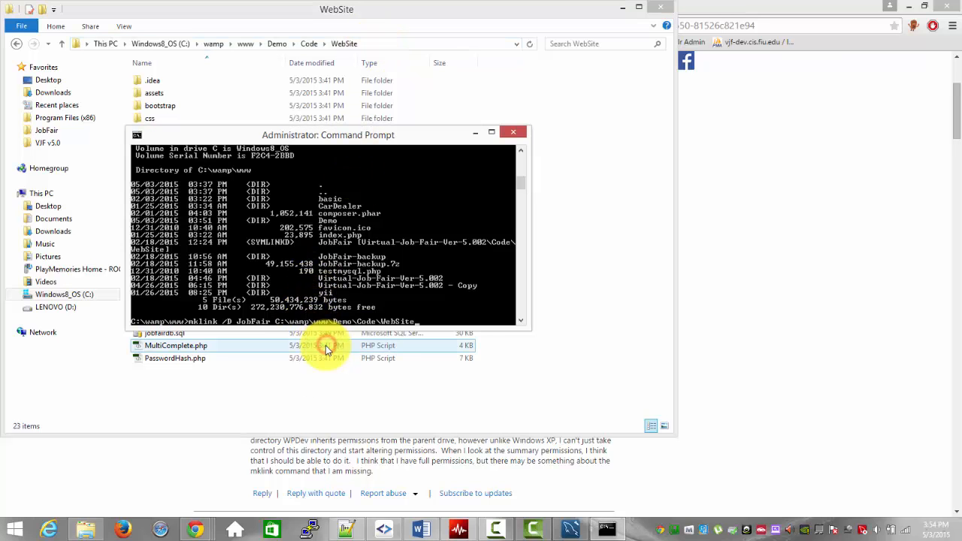
pyautogui.press('Return')
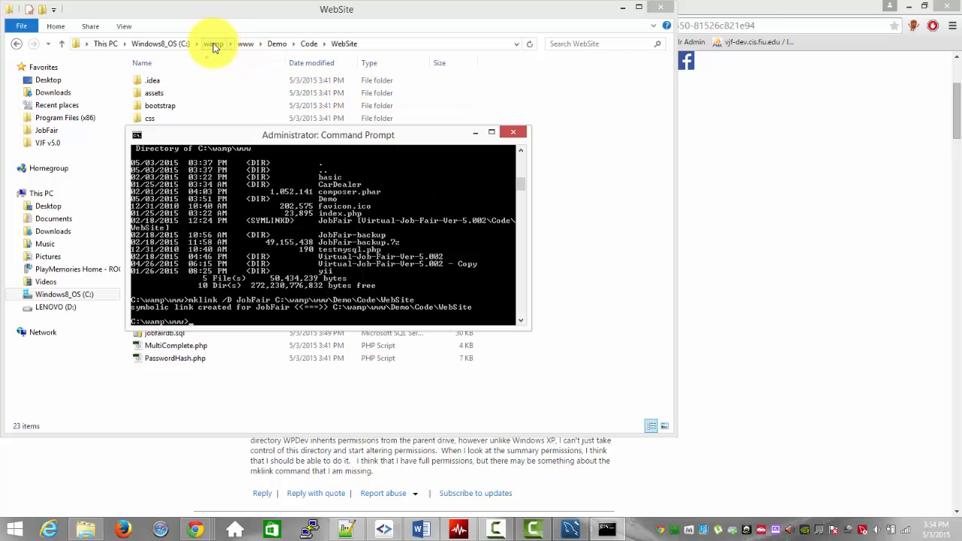
pyautogui.click(246, 43)
pyautogui.click(171, 120)
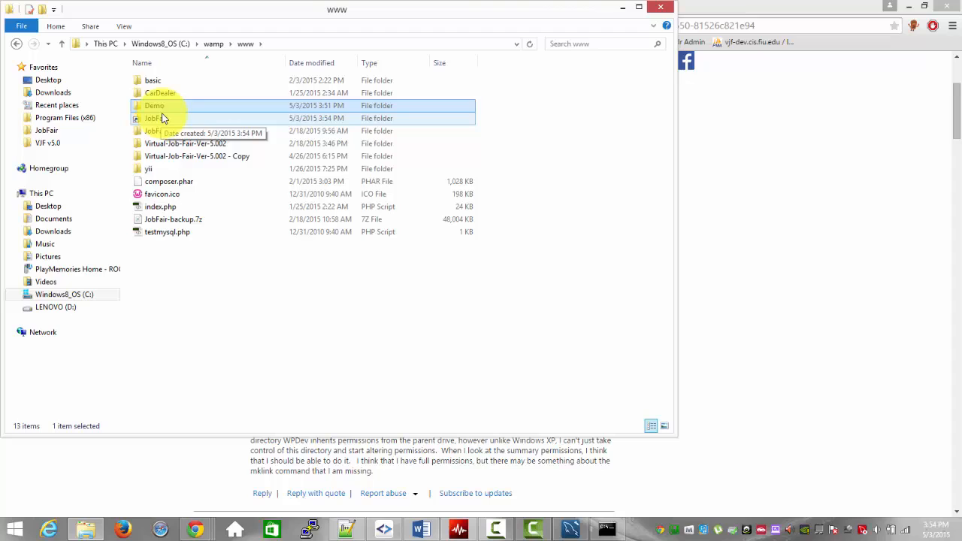
# Step: Search the system for "net" and launch NetBeans IDE
pyautogui.press('super')
pyautogui.write('net')
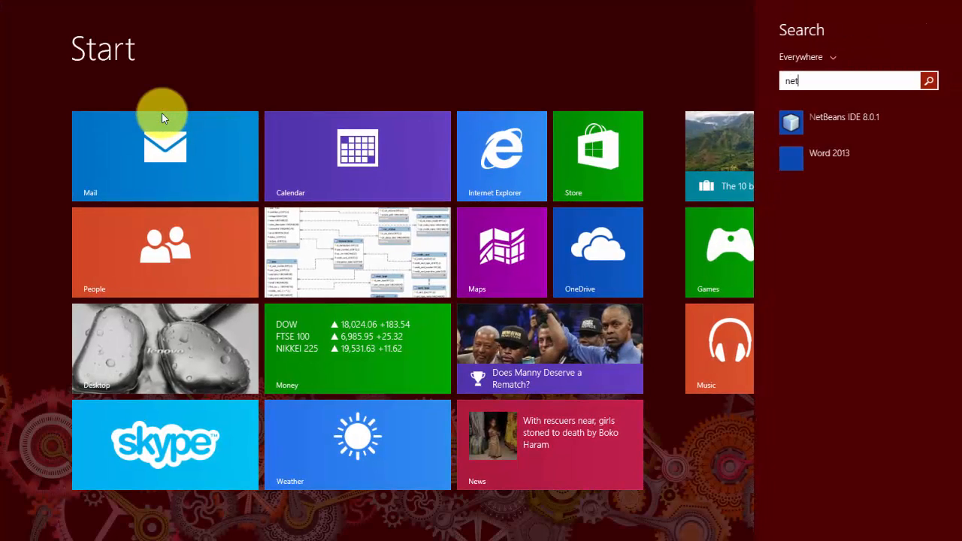
pyautogui.press('Down')
pyautogui.press('Return')
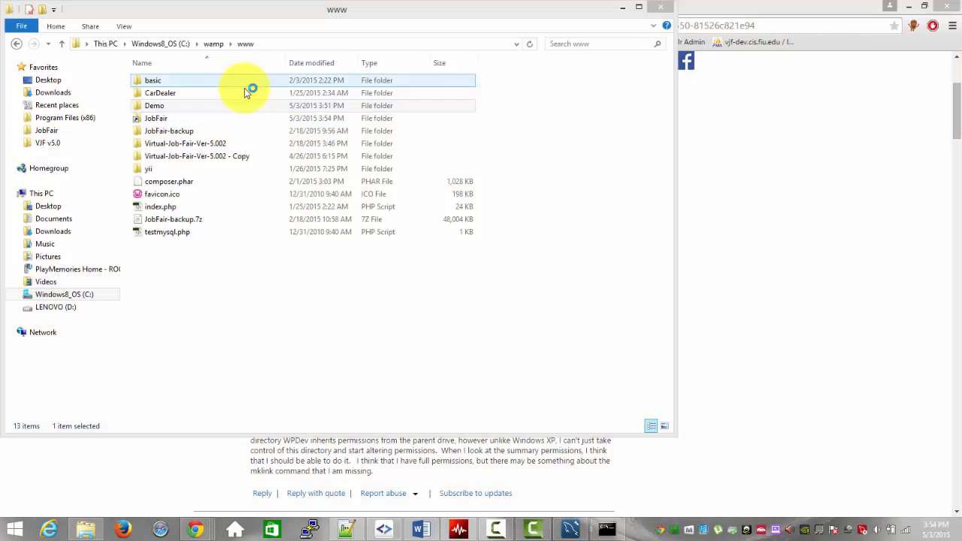
pyautogui.click(248, 107)
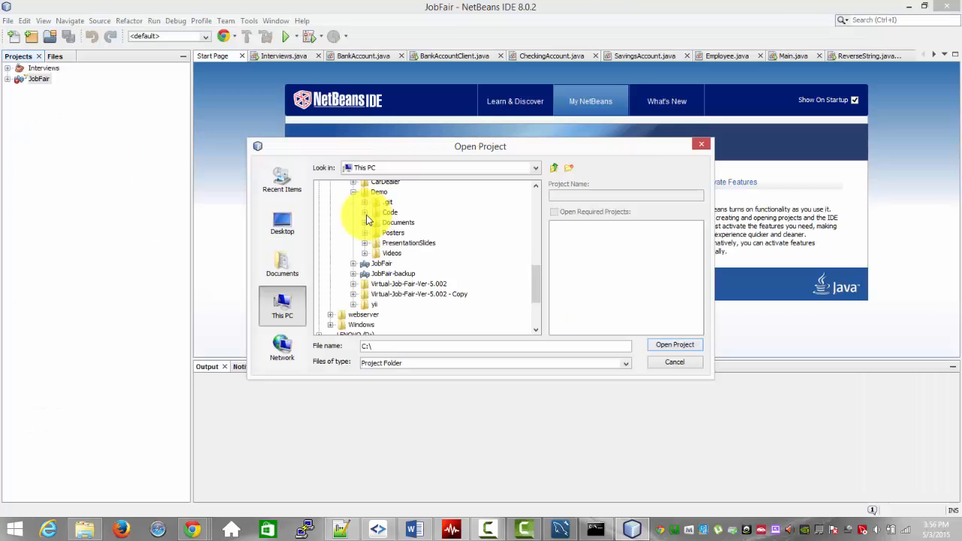
# Step: Open the project folder C:\wamp\www\Demo\Code\WebSite in NetBeans
pyautogui.click(365, 212)
pyautogui.click(400, 234)
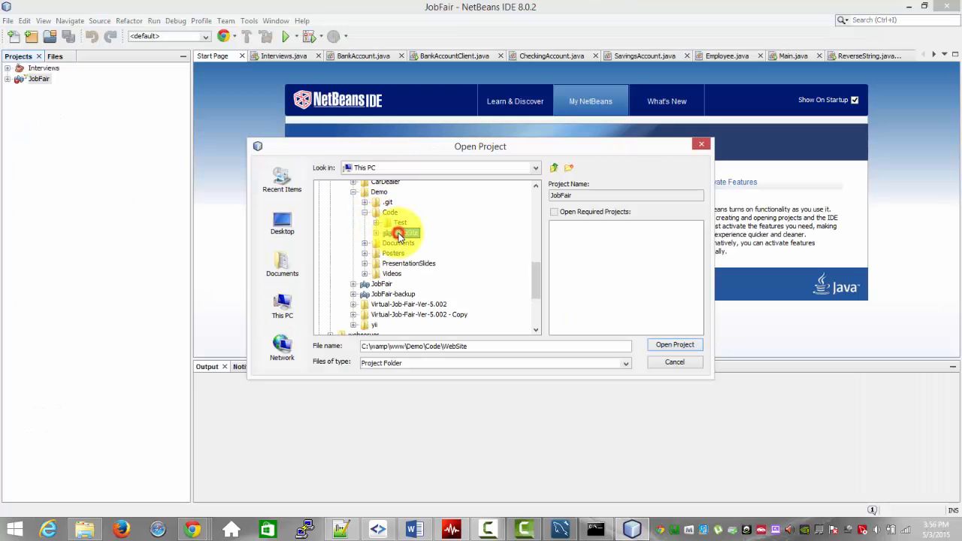
pyautogui.click(690, 346)
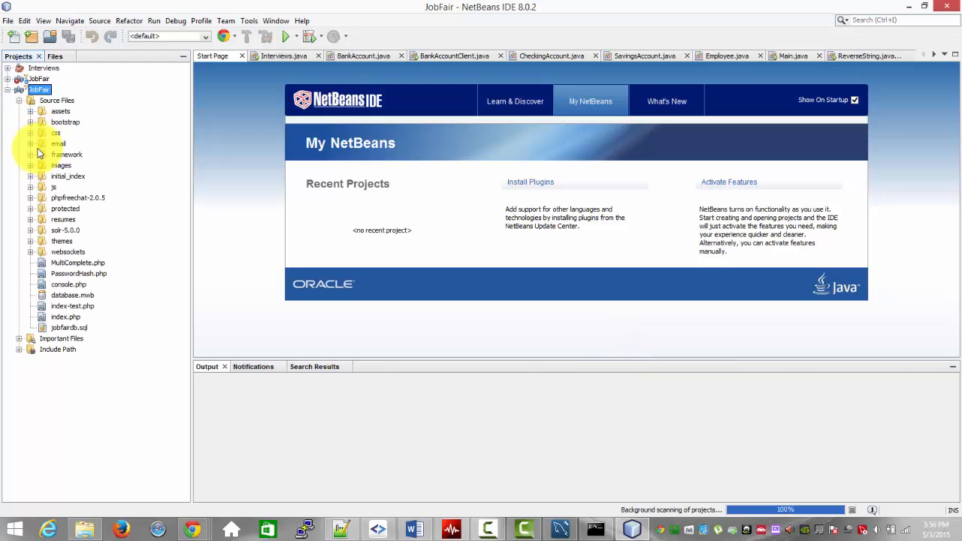
# Step: Rename main-backup.php to main.php in the new JobFair project's protected/config folder
pyautogui.click(30, 208)
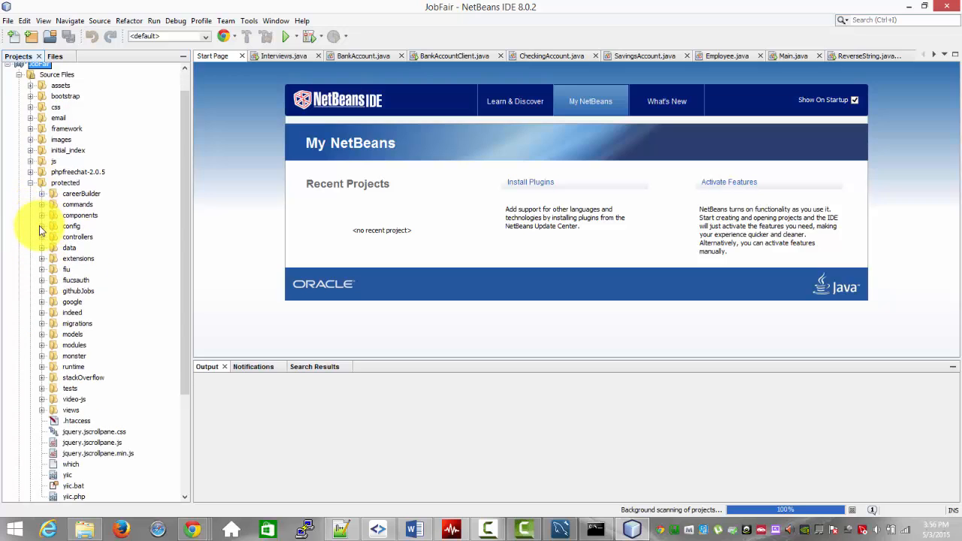
pyautogui.click(41, 225)
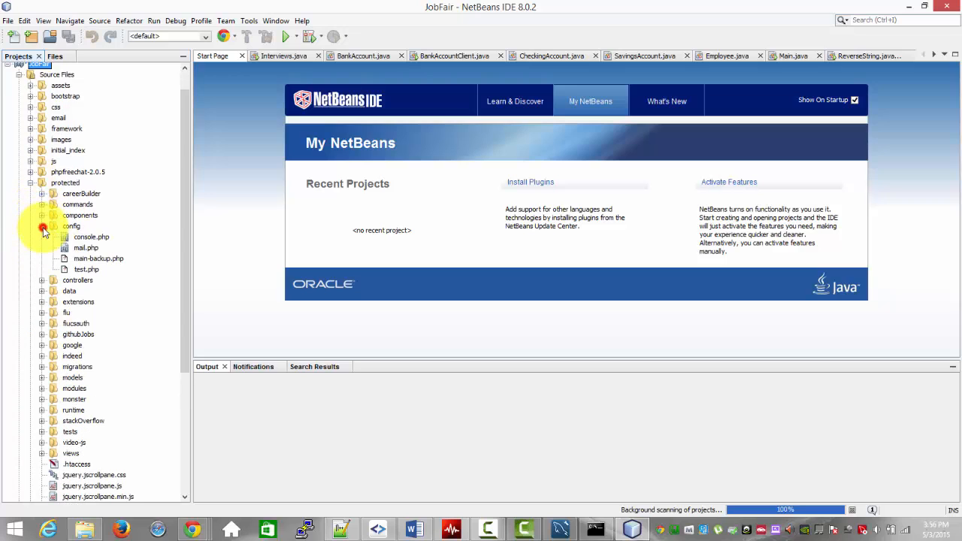
pyautogui.click(86, 260)
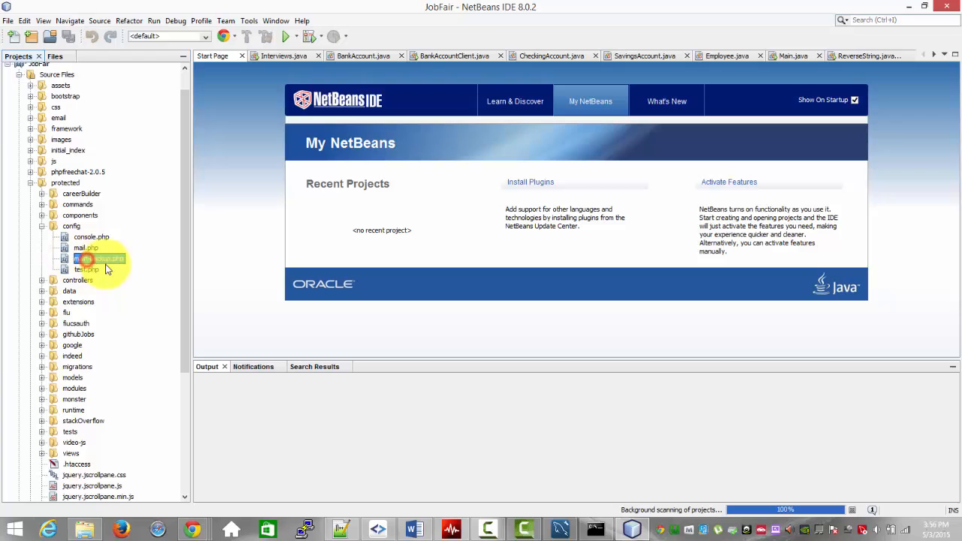
pyautogui.click(107, 260)
pyautogui.write('main-back')
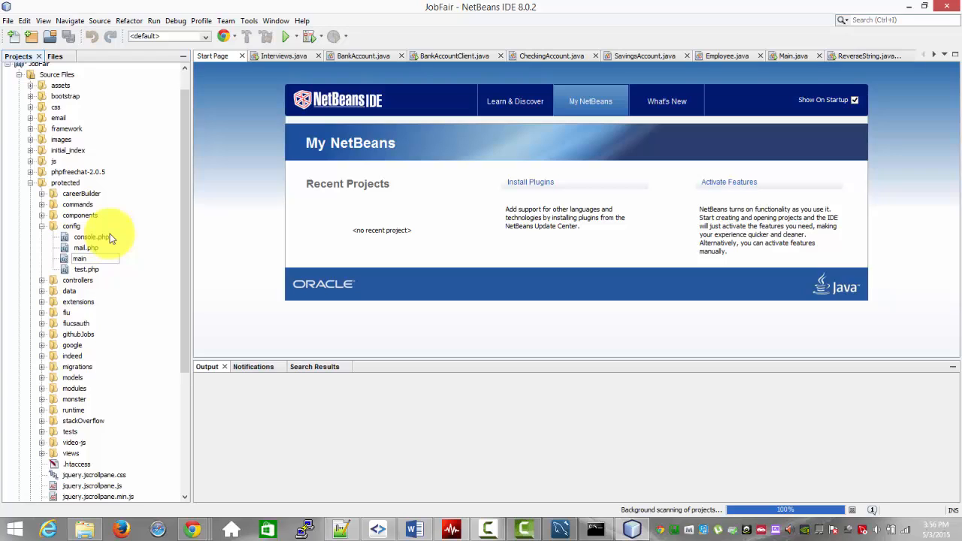
pyautogui.click(148, 279)
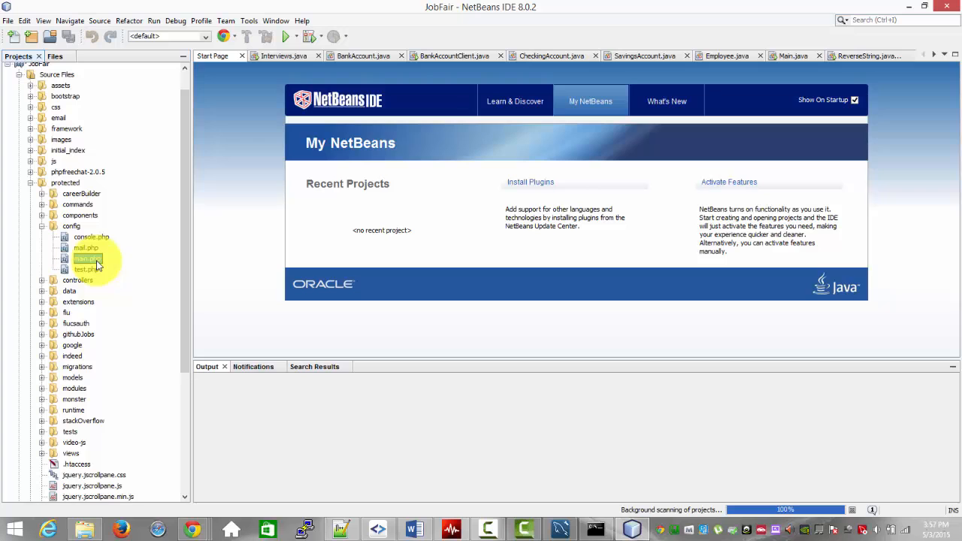
# Step: Open main.php and review the database name, host, username and password in its MySQL db settings
pyautogui.doubleClick(94, 260)
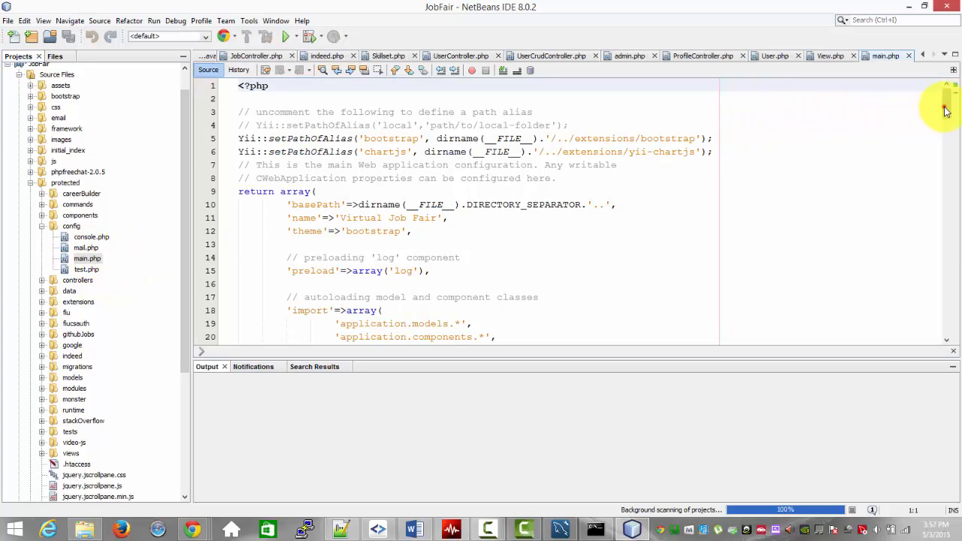
pyautogui.moveTo(945, 103); pyautogui.dragTo(943, 325)
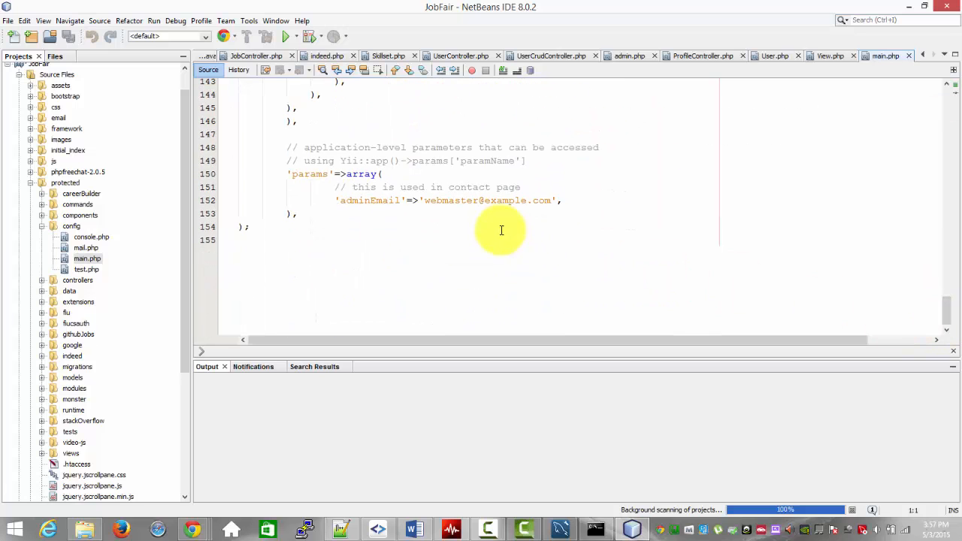
pyautogui.scroll(5, 496, 227)
pyautogui.scroll(6, 496, 228)
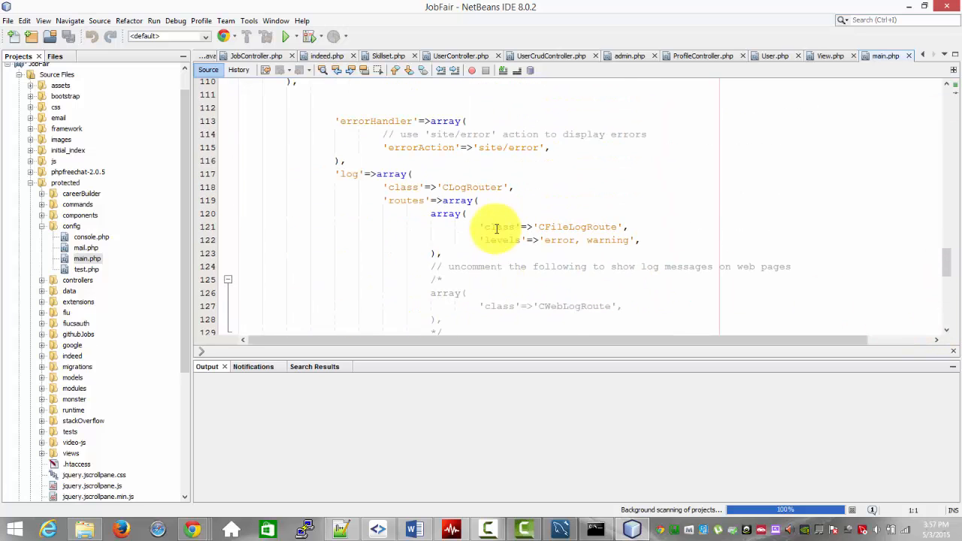
pyautogui.scroll(7, 496, 228)
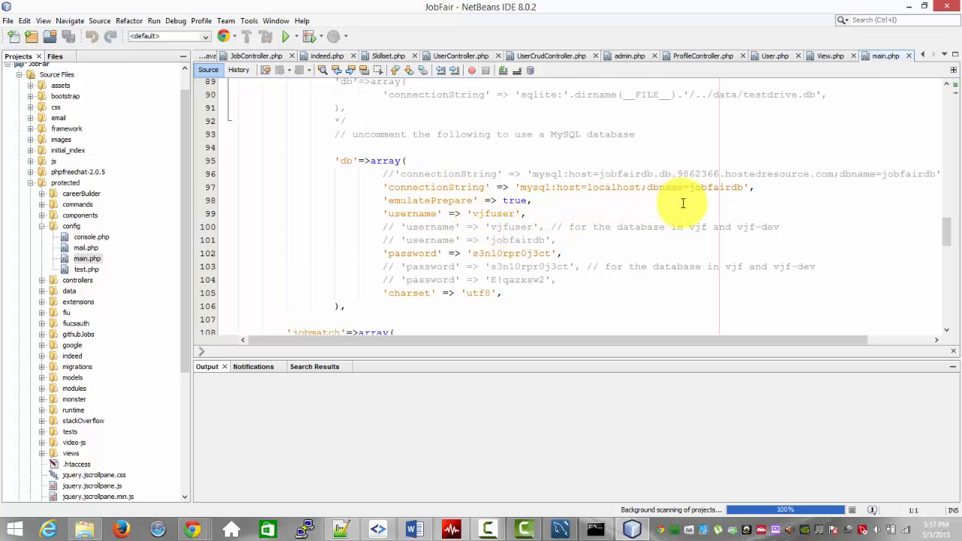
pyautogui.doubleClick(715, 187)
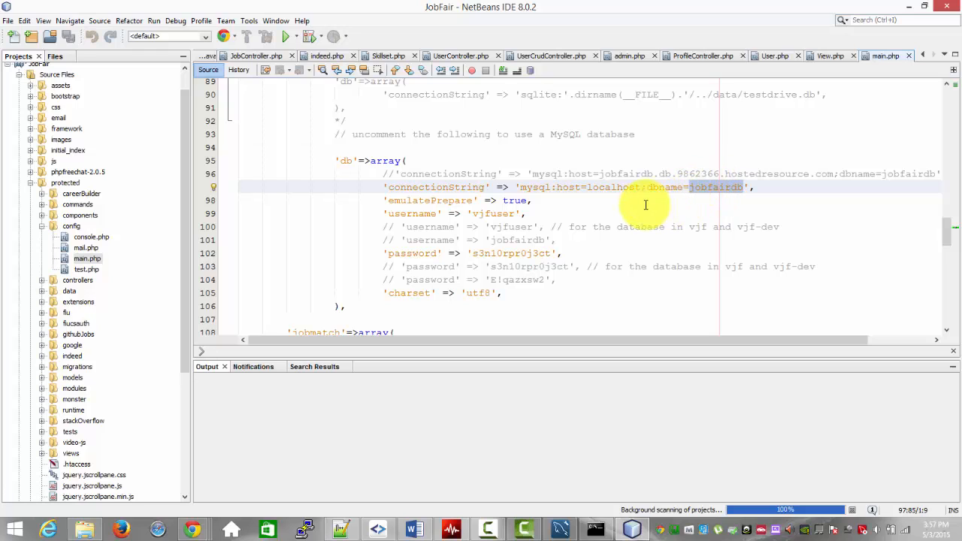
pyautogui.doubleClick(617, 188)
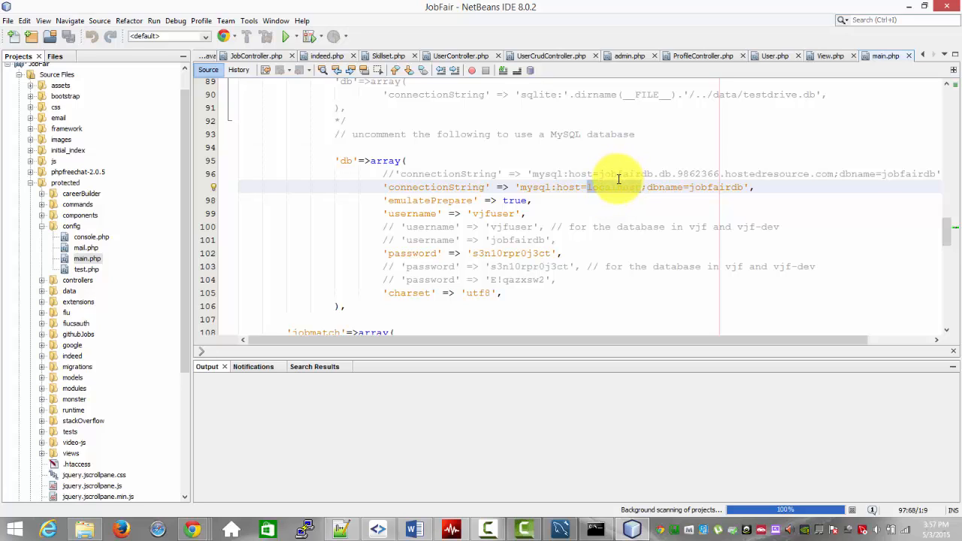
pyautogui.doubleClick(490, 214)
pyautogui.doubleClick(510, 254)
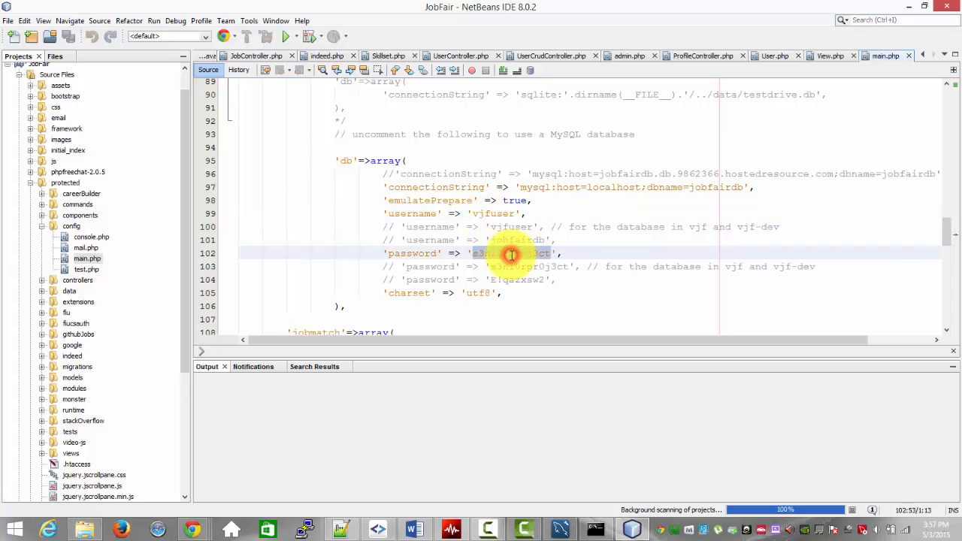
# Step: Set the active MySQL username to root, clear the active password value, and save main.php
pyautogui.doubleClick(493, 214)
pyautogui.write('root')
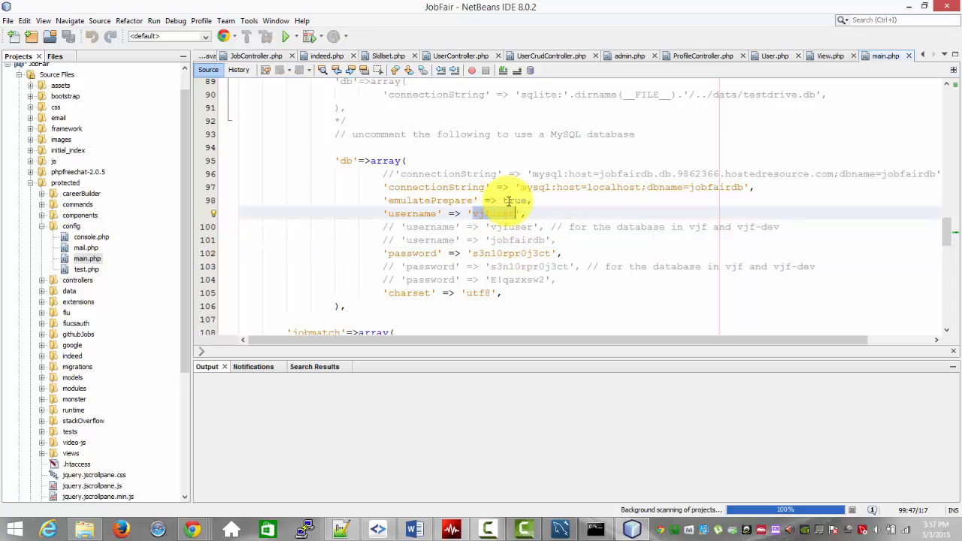
pyautogui.doubleClick(516, 253)
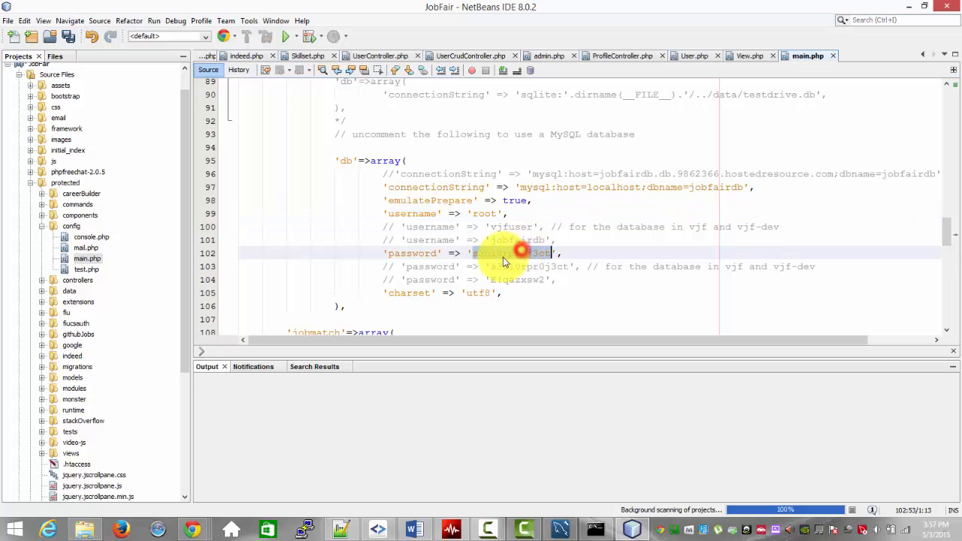
pyautogui.press('BackSpace')
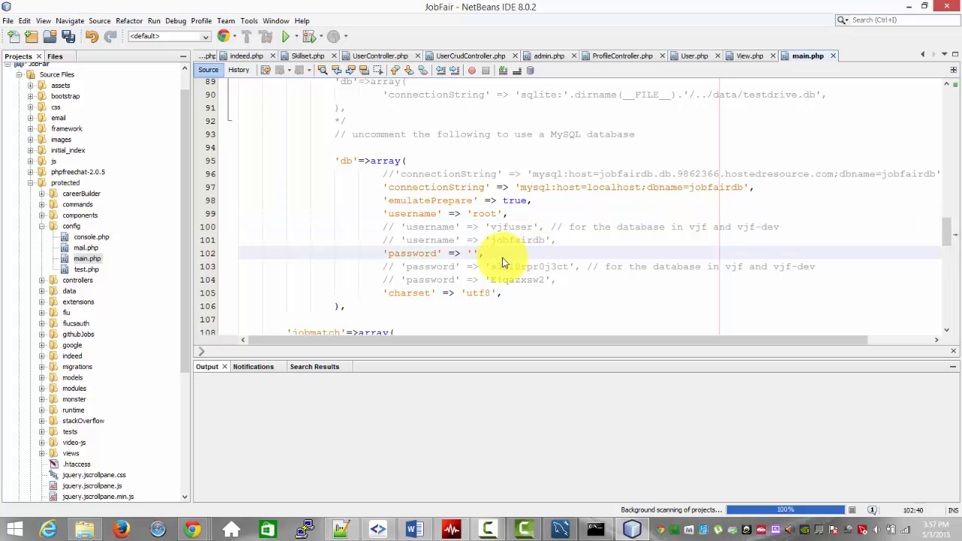
pyautogui.hotkey('ctrl', 's')
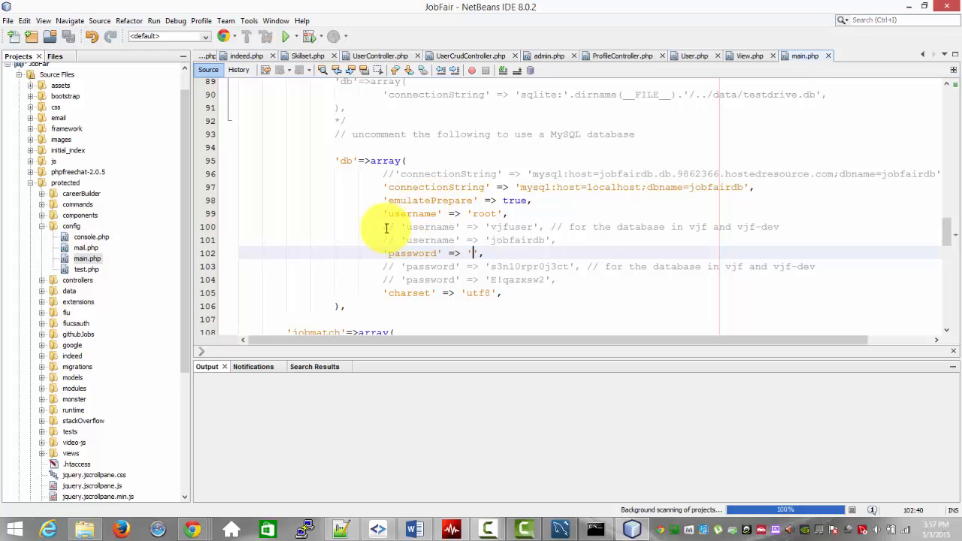
# Step: Minimize NetBeans, restart all WampServer services, and check the wampmysqld service status in the MySQL notifier
pyautogui.click(908, 6)
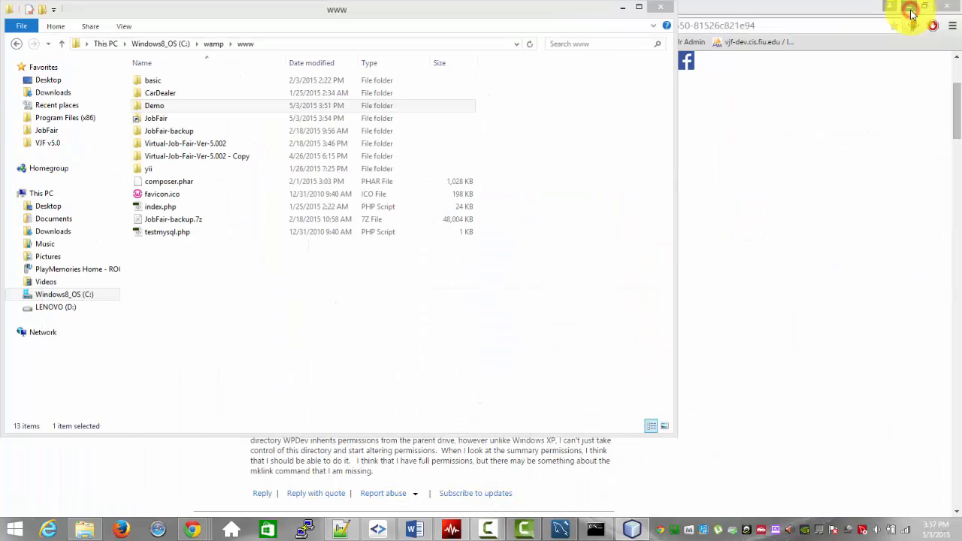
pyautogui.click(674, 530)
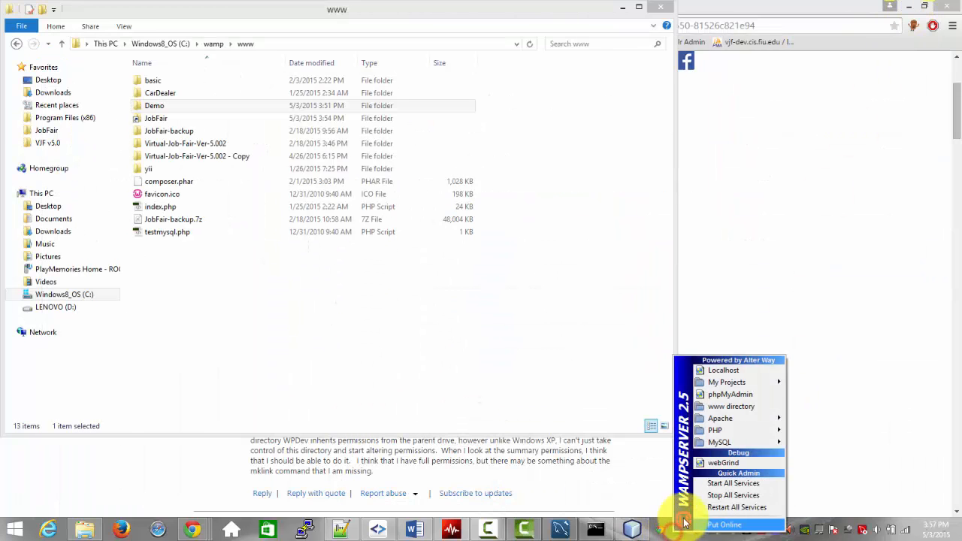
pyautogui.click(699, 509)
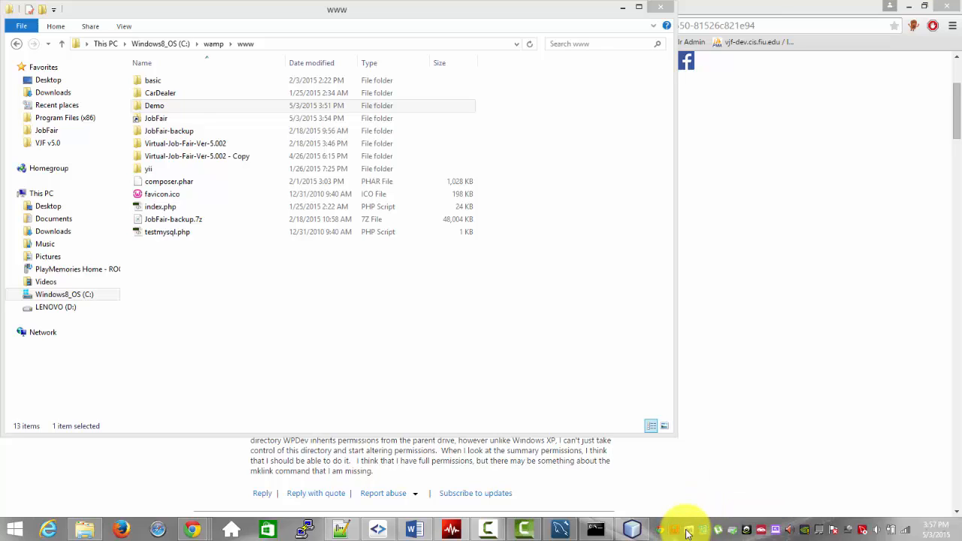
pyautogui.click(725, 531)
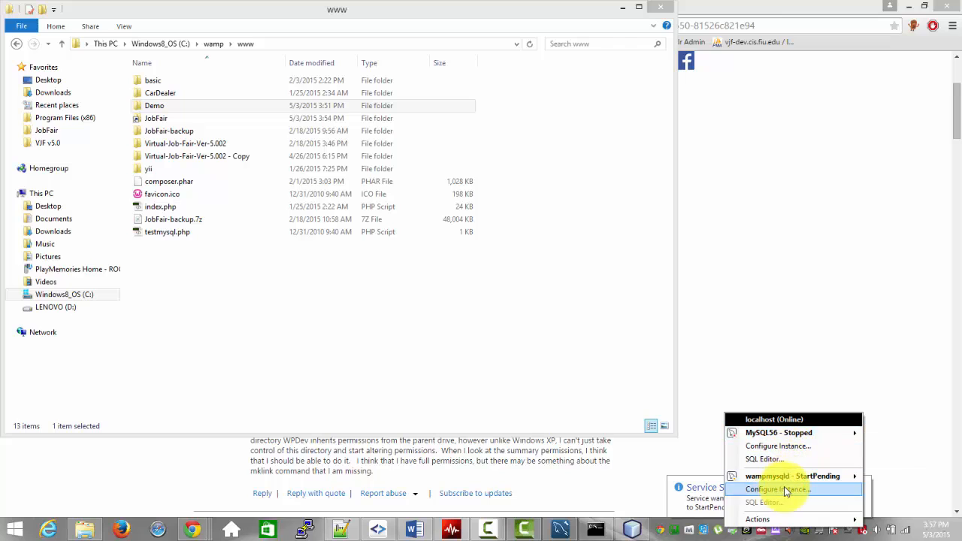
pyautogui.moveTo(786, 480)
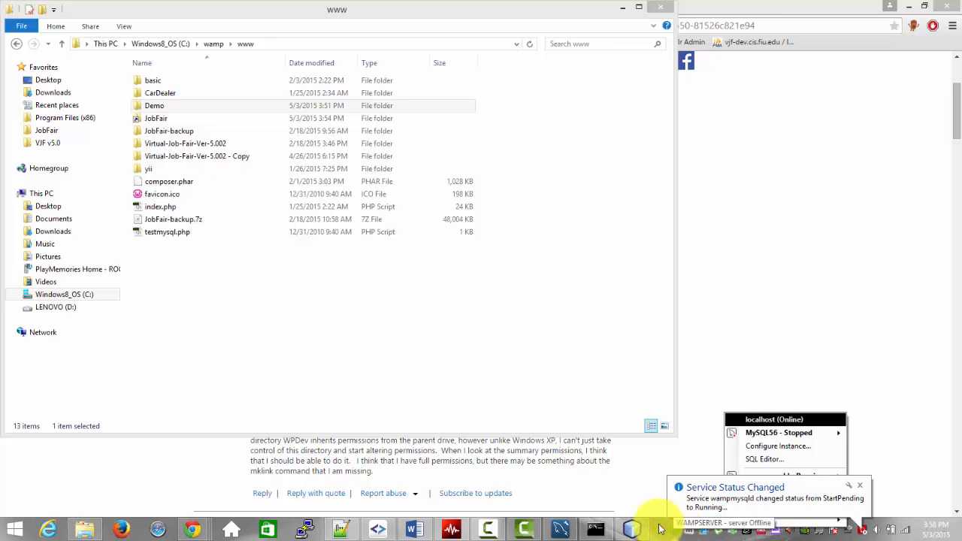
# Step: Switch to Chrome and load localhost/JobFair in a new tab
pyautogui.click(200, 524)
pyautogui.write('local')
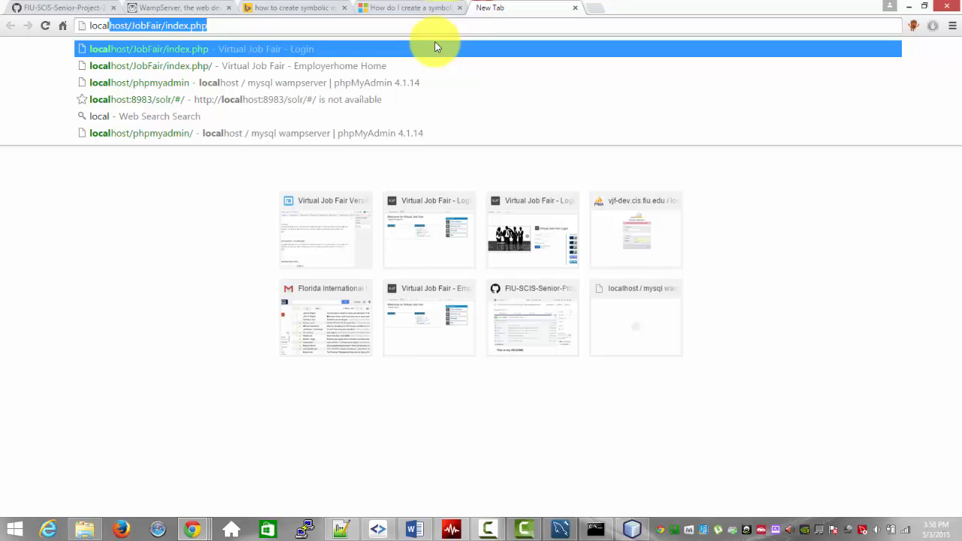
pyautogui.write('host/JobFair/index')
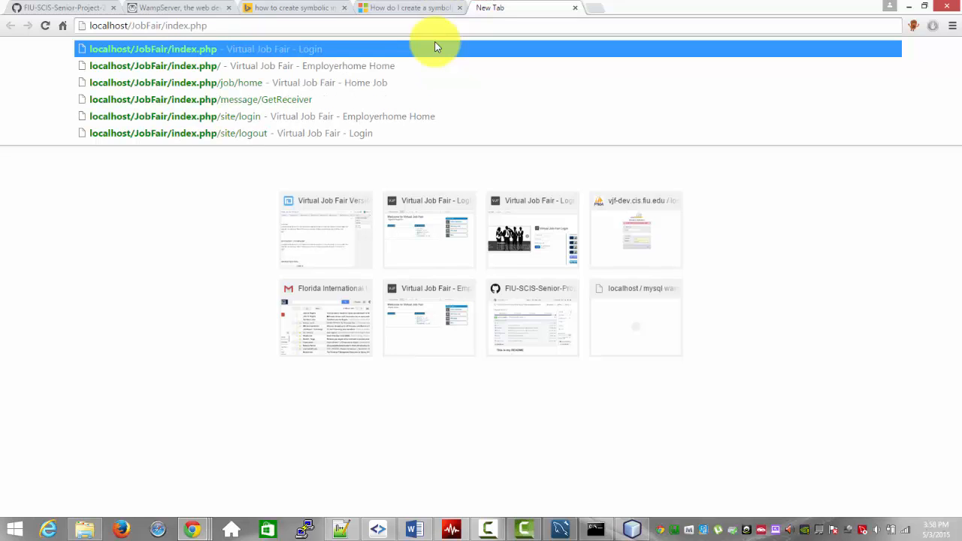
pyautogui.press('BackSpace')
pyautogui.press('BackSpace')
pyautogui.press('BackSpace')
pyautogui.press('BackSpace')
pyautogui.press('BackSpace')
pyautogui.press('BackSpace')
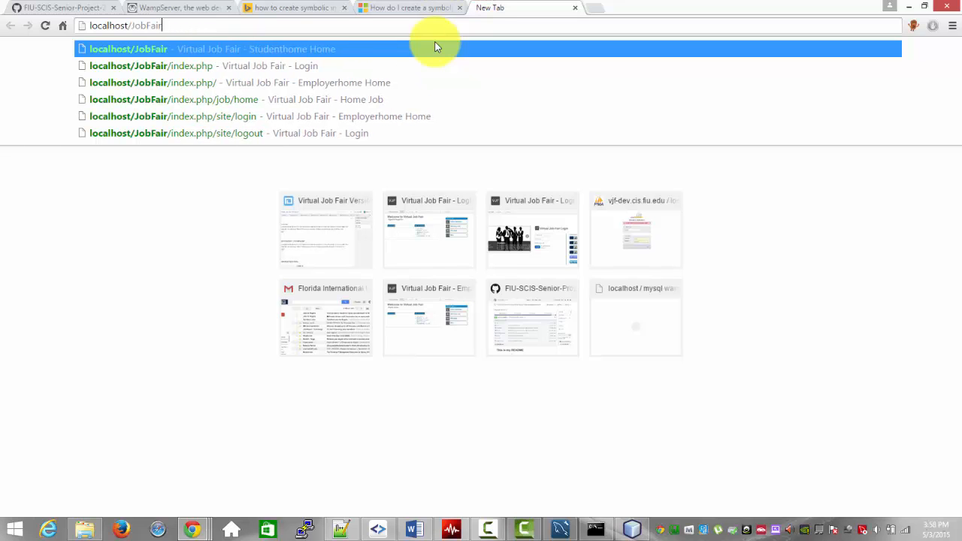
pyautogui.press('Return')
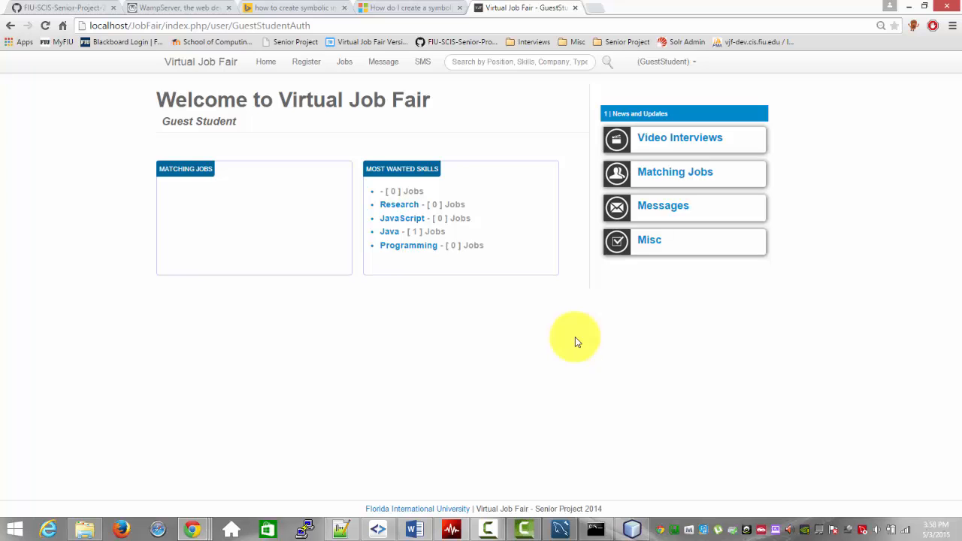
# Step: Switch to SmartGit, check the changed config files in the Demo repository, and view its commit log
pyautogui.click(376, 529)
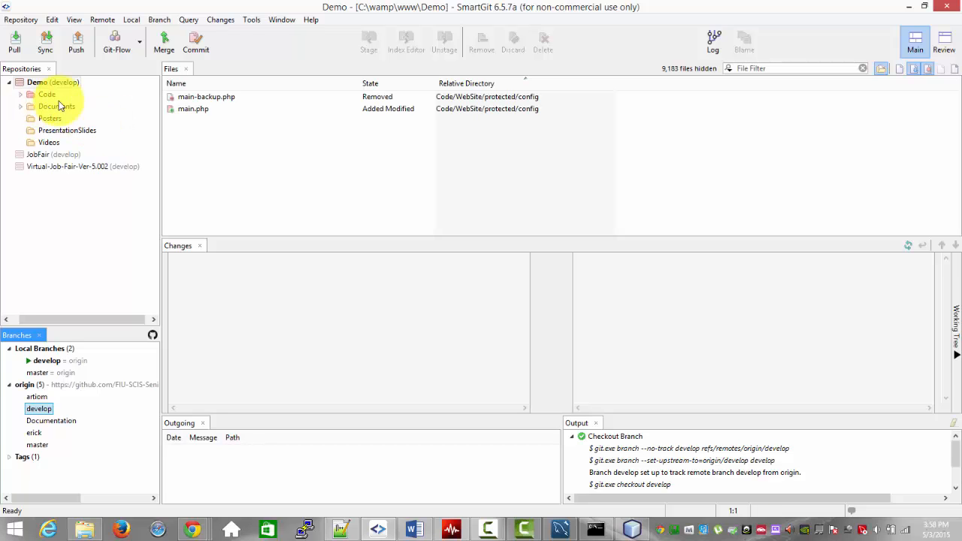
pyautogui.click(236, 108)
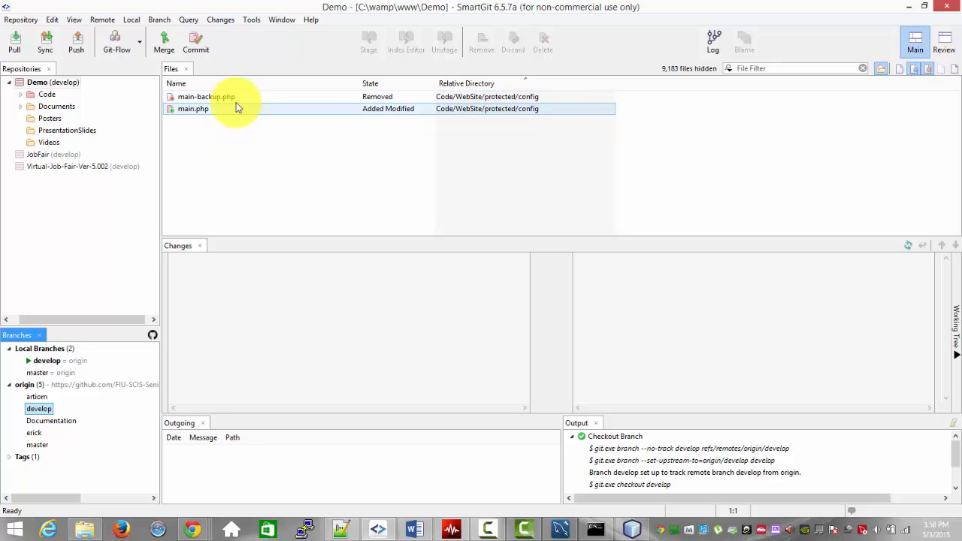
pyautogui.click(237, 129)
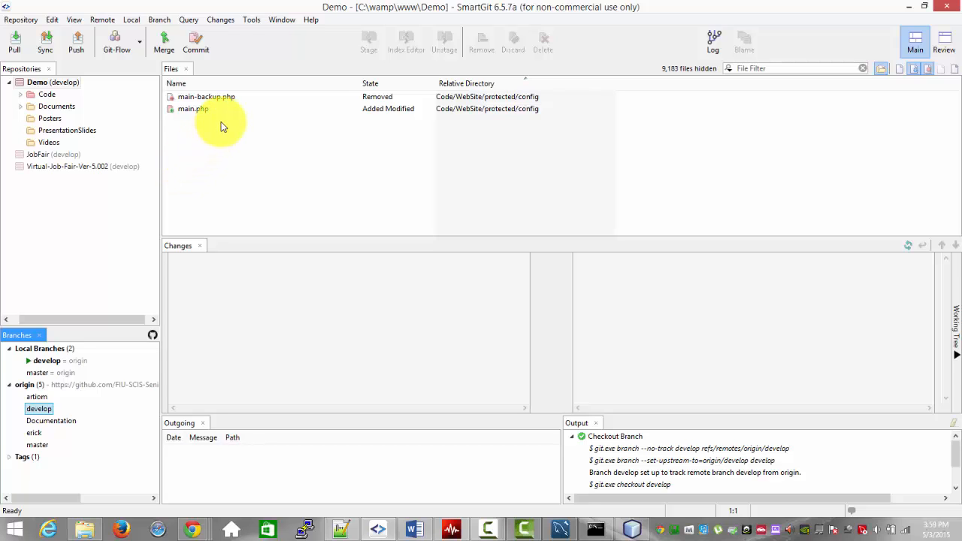
pyautogui.click(711, 40)
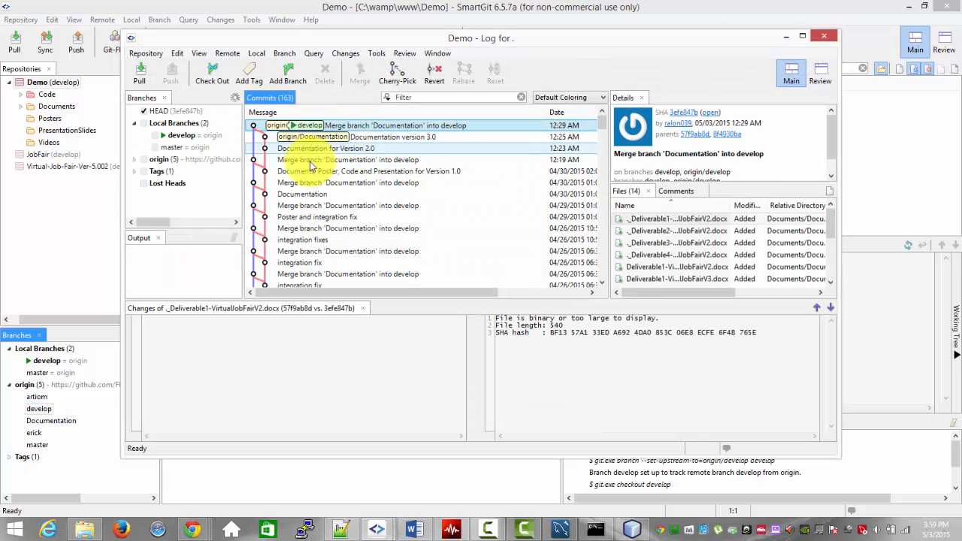
pyautogui.moveTo(601, 129)
pyautogui.mouseDown()
pyautogui.moveTo(602, 148)
pyautogui.moveTo(602, 114)
pyautogui.mouseUp()
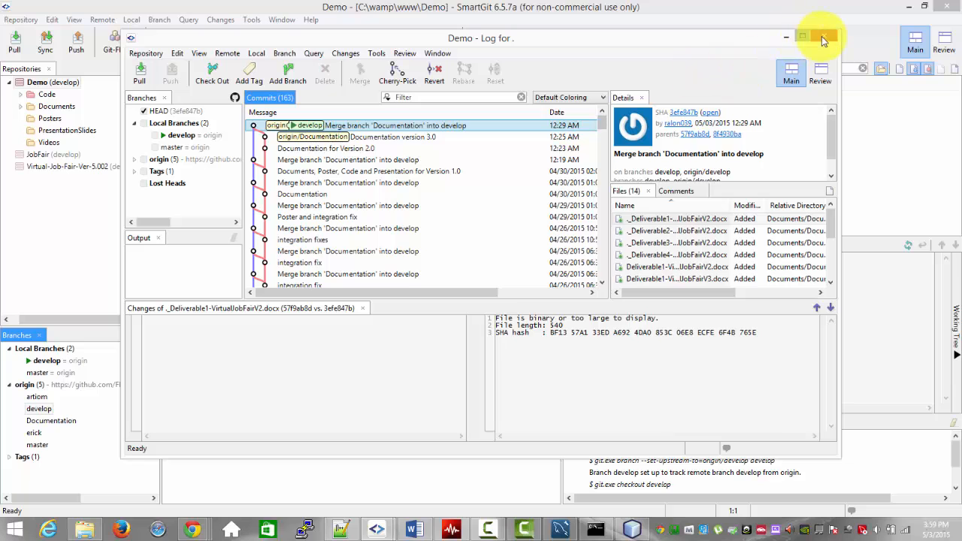
# Step: Close the commit log, minimize SmartGit, and switch to File Explorer at the C:\wamp\www folder
pyautogui.click(822, 36)
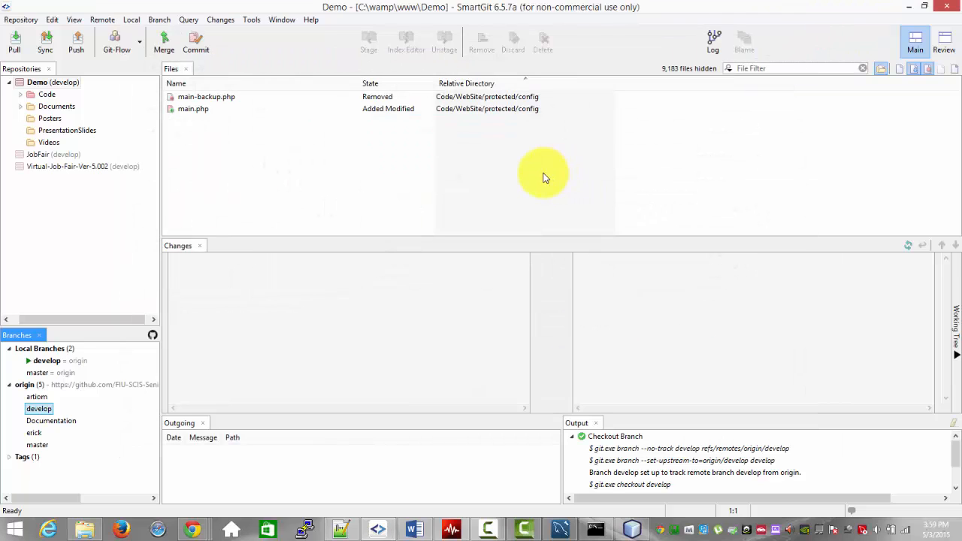
pyautogui.click(908, 6)
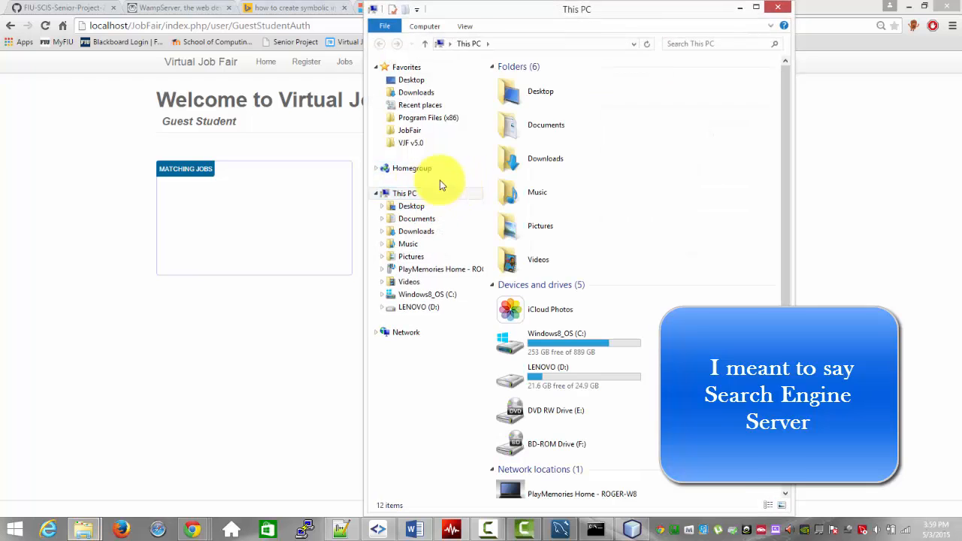
pyautogui.click(757, 9)
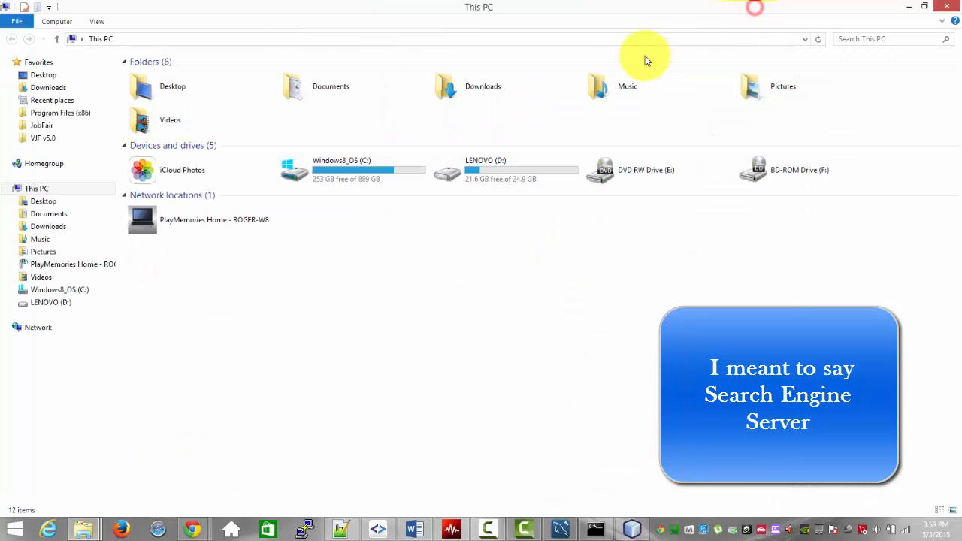
pyautogui.click(46, 128)
pyautogui.click(239, 39)
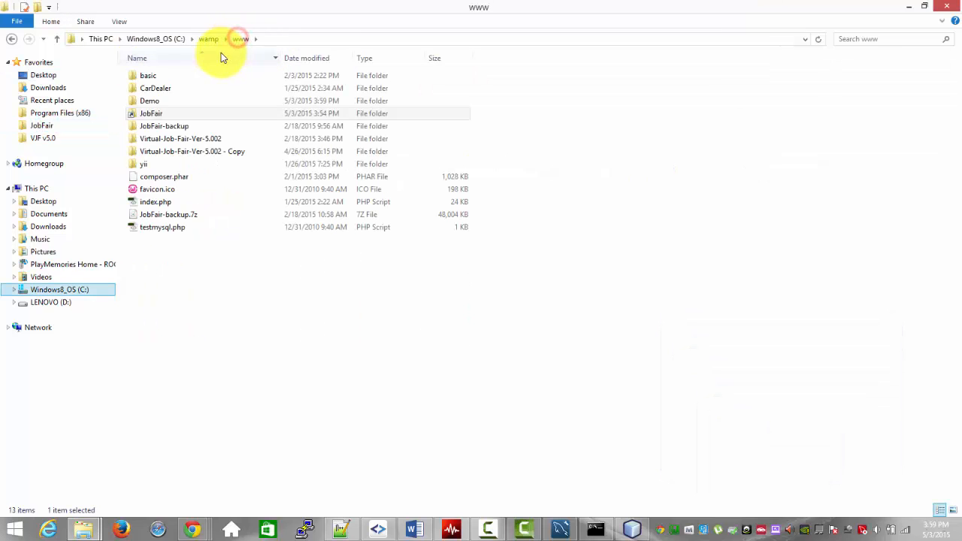
# Step: Open the Solr server folder inside the Demo project, at Code\WebSite\solr-5.0.0\server
pyautogui.doubleClick(172, 100)
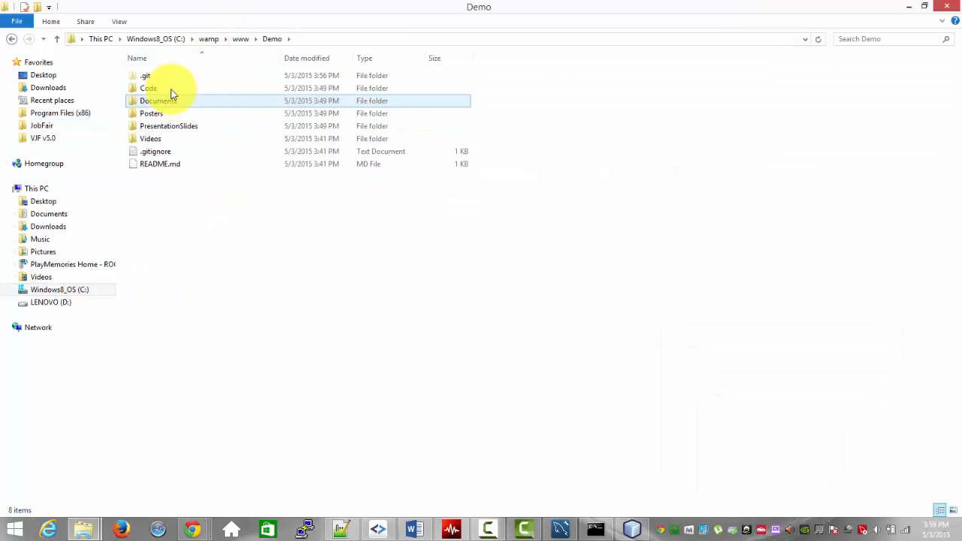
pyautogui.click(167, 89)
pyautogui.doubleClick(167, 90)
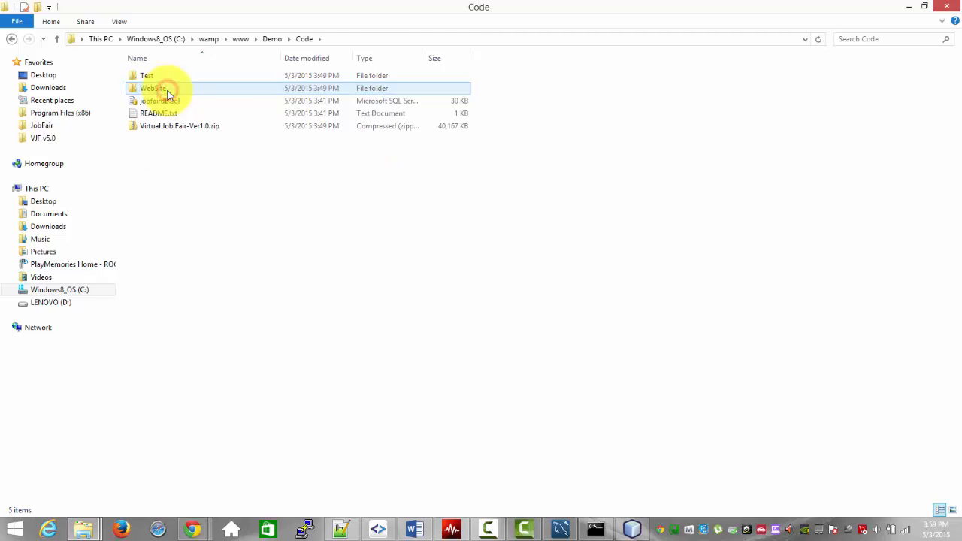
pyautogui.doubleClick(168, 90)
pyautogui.doubleClick(154, 240)
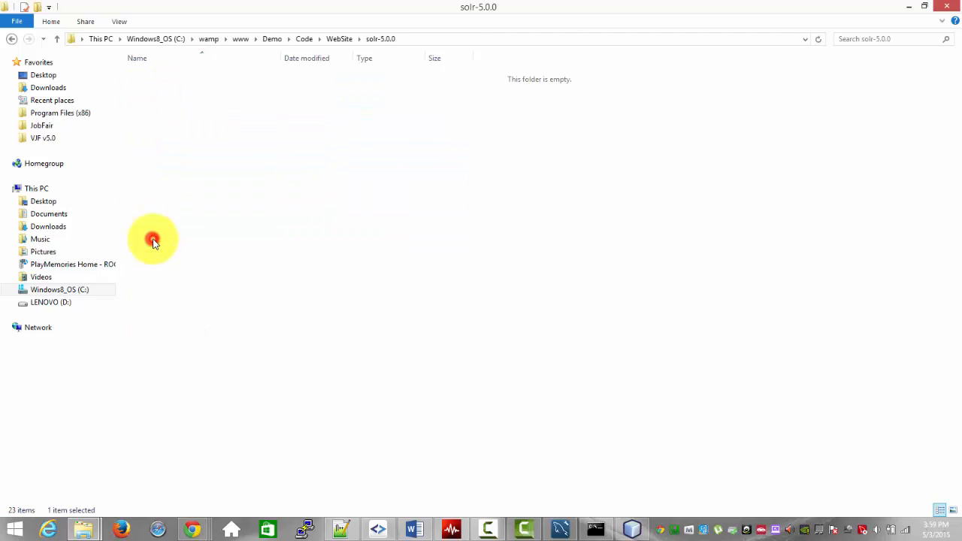
pyautogui.click(159, 152)
pyautogui.doubleClick(159, 153)
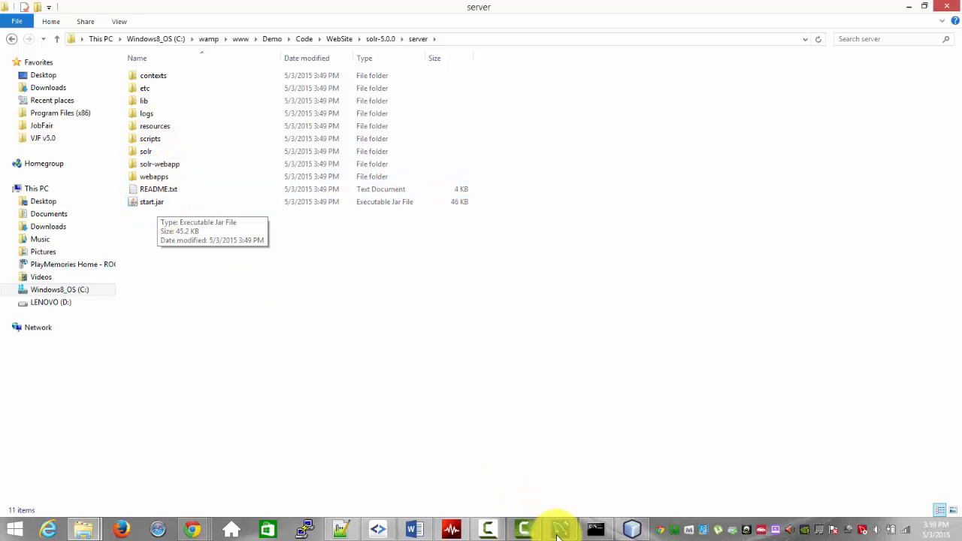
# Step: Copy the server folder's path and change the Command Prompt directory to C:\wamp\www\Demo\Code\WebSite\solr-5.0.0\server
pyautogui.click(596, 529)
pyautogui.click(442, 39)
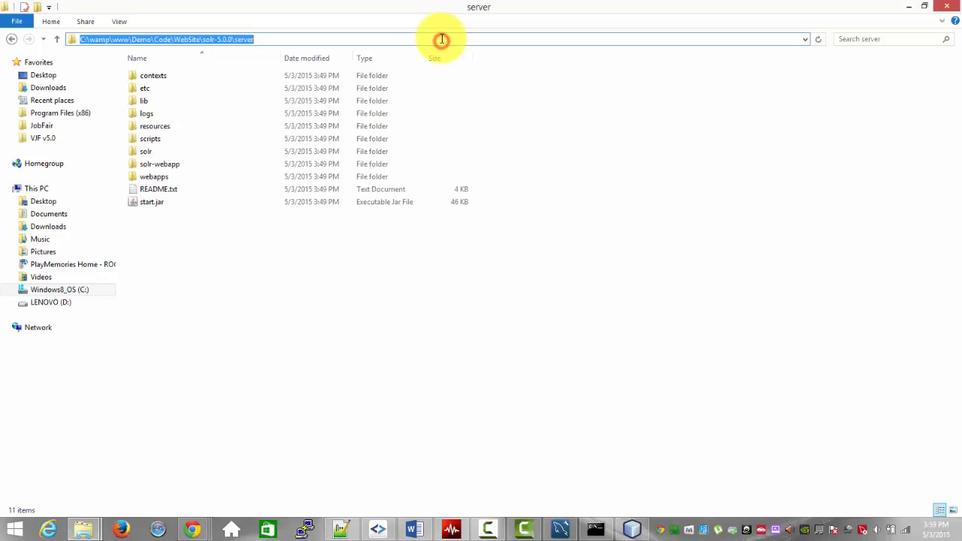
pyautogui.hotkey('alt', 'Tab')
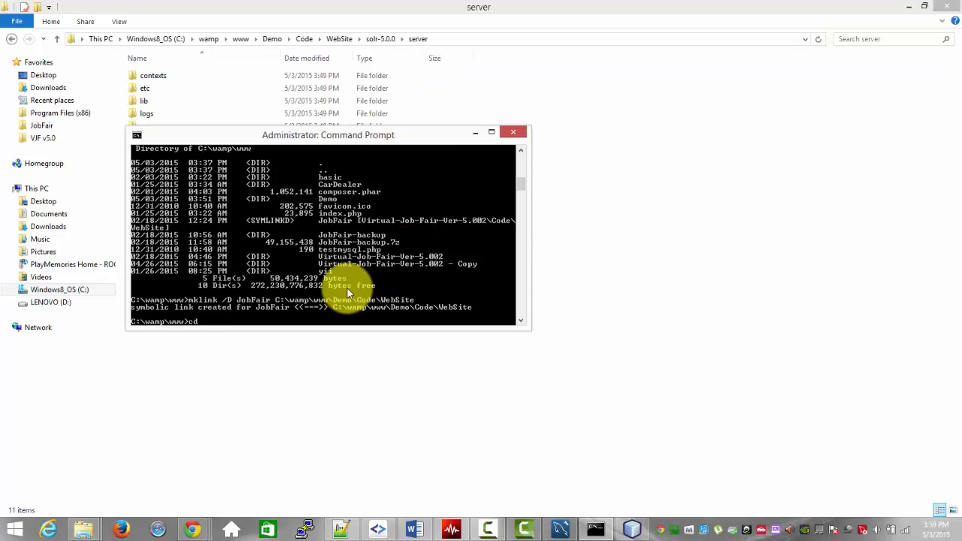
pyautogui.rightClick(350, 282)
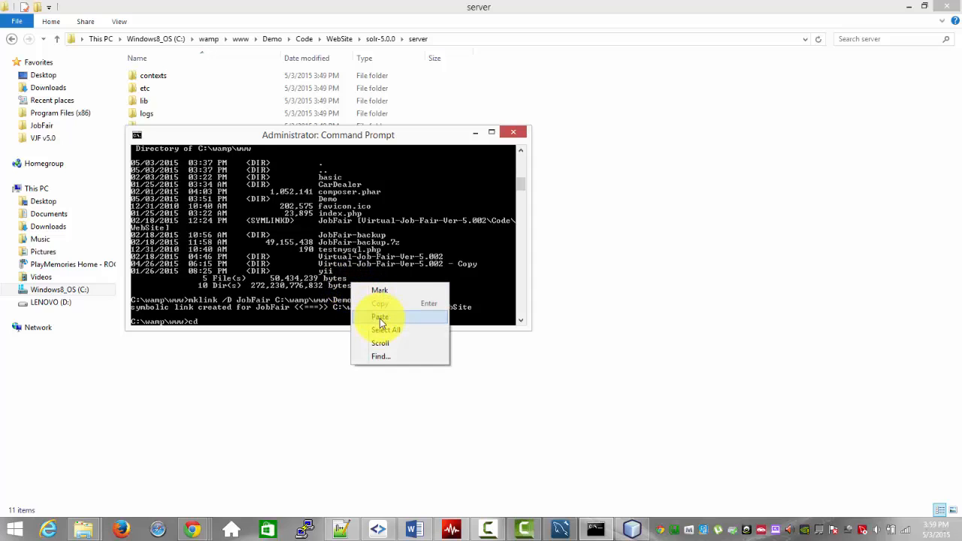
pyautogui.write('cd')
pyautogui.click(384, 317)
pyautogui.press('Return')
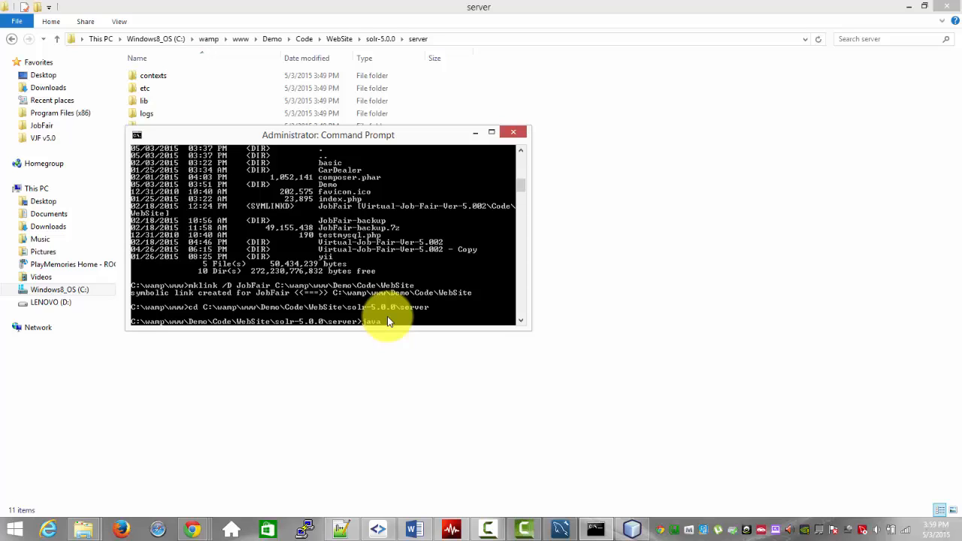
# Step: Start the Solr search engine server by running java -jar start.jar
pyautogui.write('java -jar start.jar')
pyautogui.press('Return')
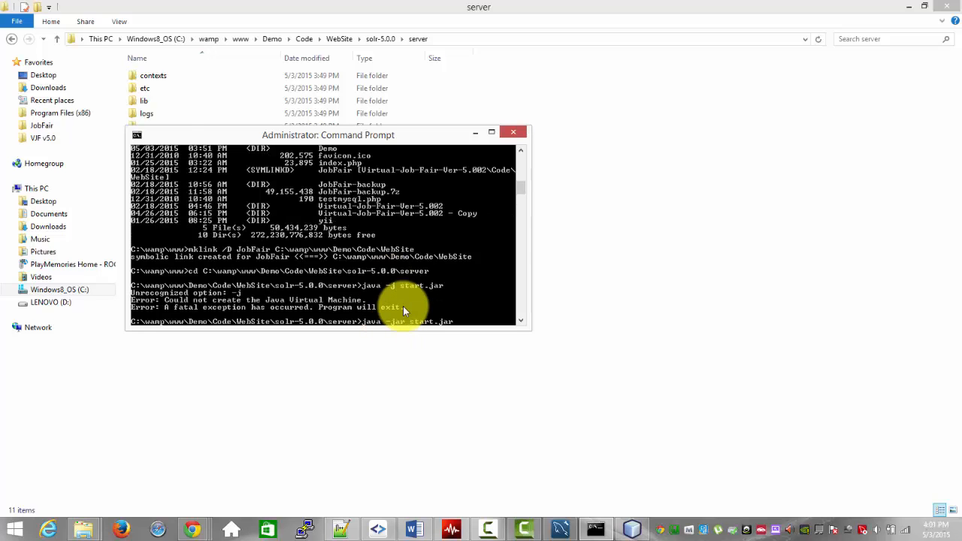
pyautogui.write('java -jar start.jar')
pyautogui.press('Return')
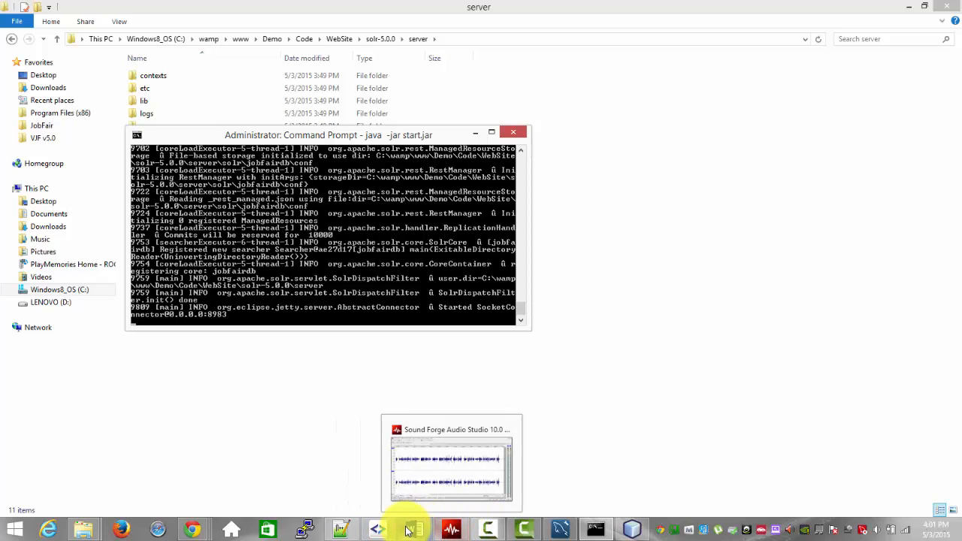
# Step: Switch to Chrome and load localhost:8983/solr in a new tab
pyautogui.moveTo(401, 531)
pyautogui.moveTo(193, 530)
pyautogui.click(311, 477)
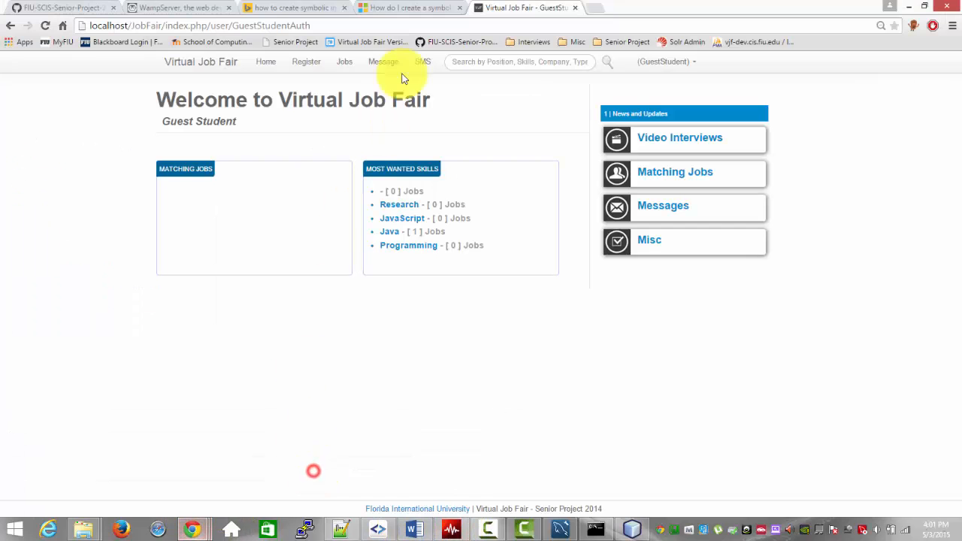
pyautogui.click(594, 9)
pyautogui.write('local')
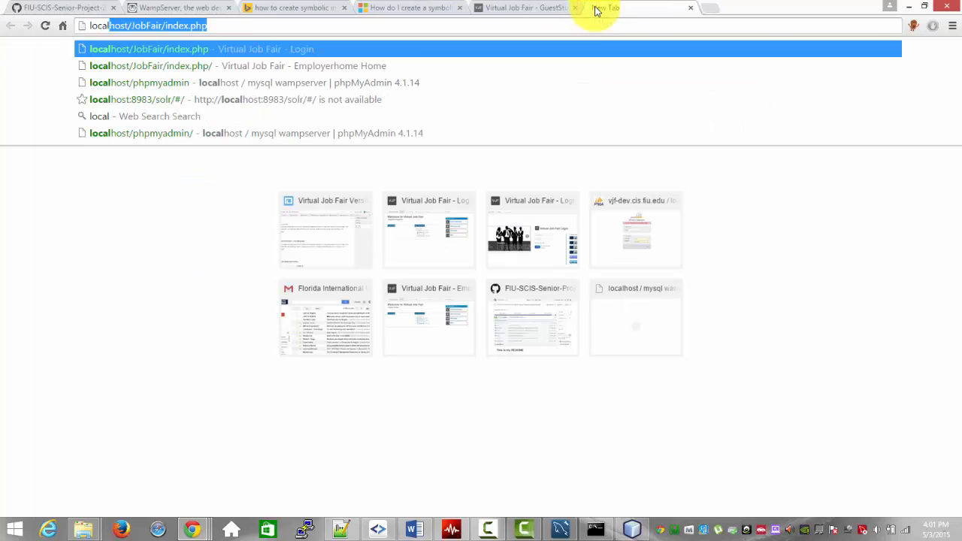
pyautogui.write('host:')
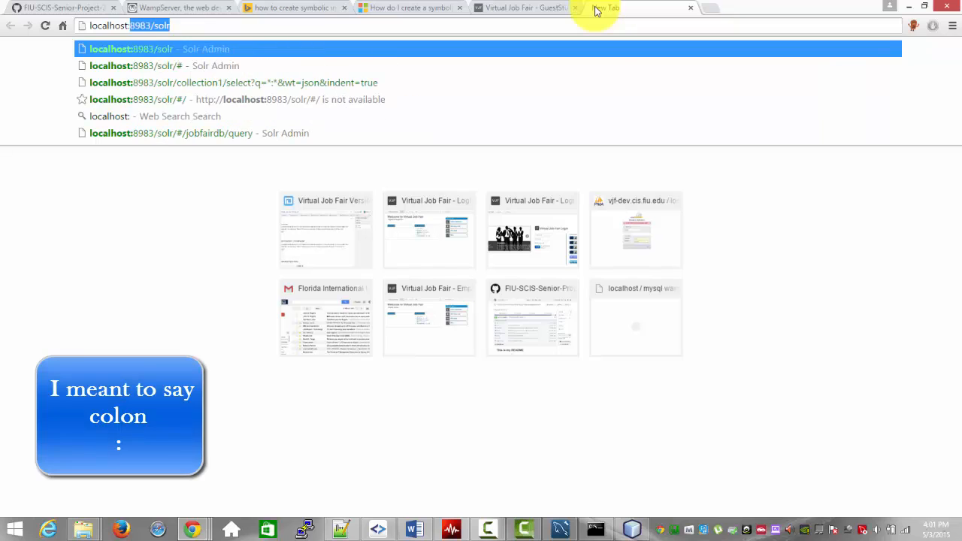
pyautogui.write('8983')
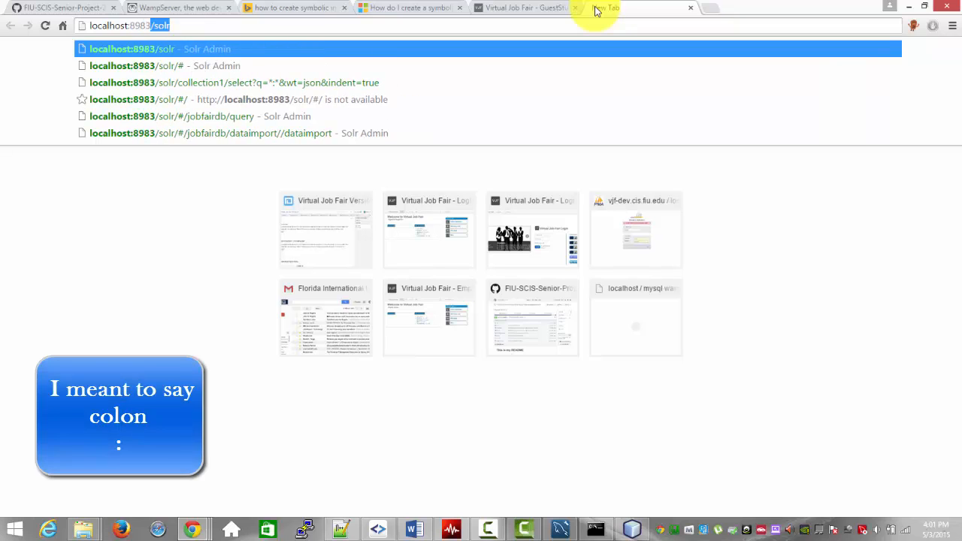
pyautogui.write('/')
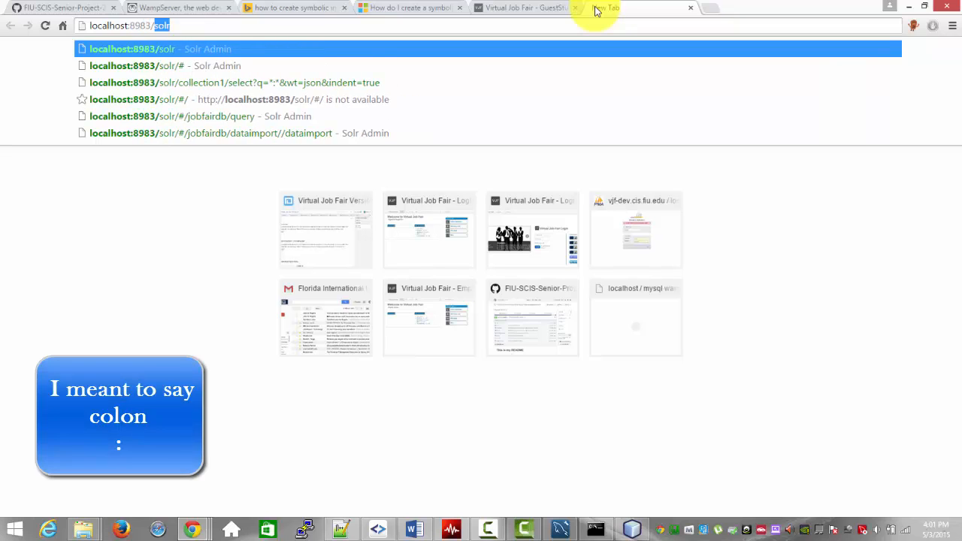
pyautogui.write('solr')
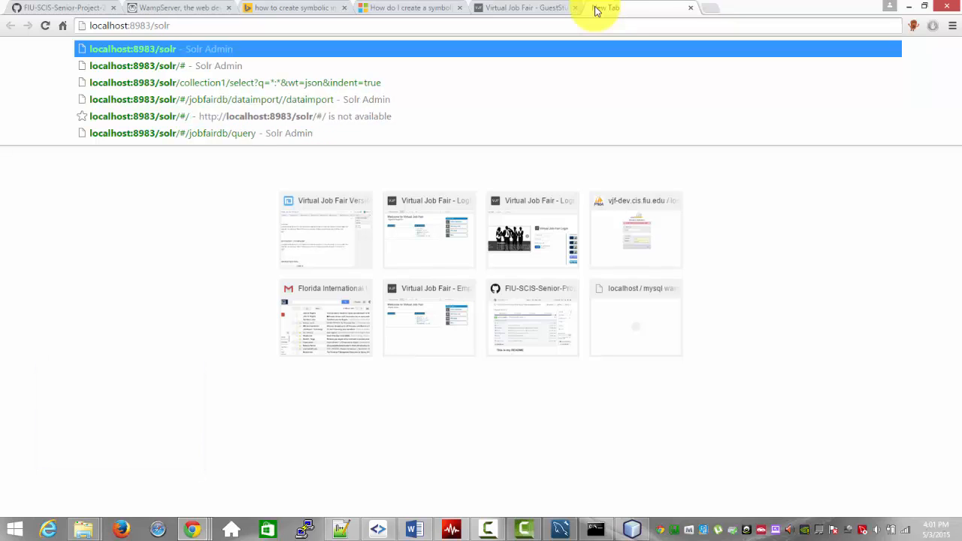
pyautogui.press('Return')
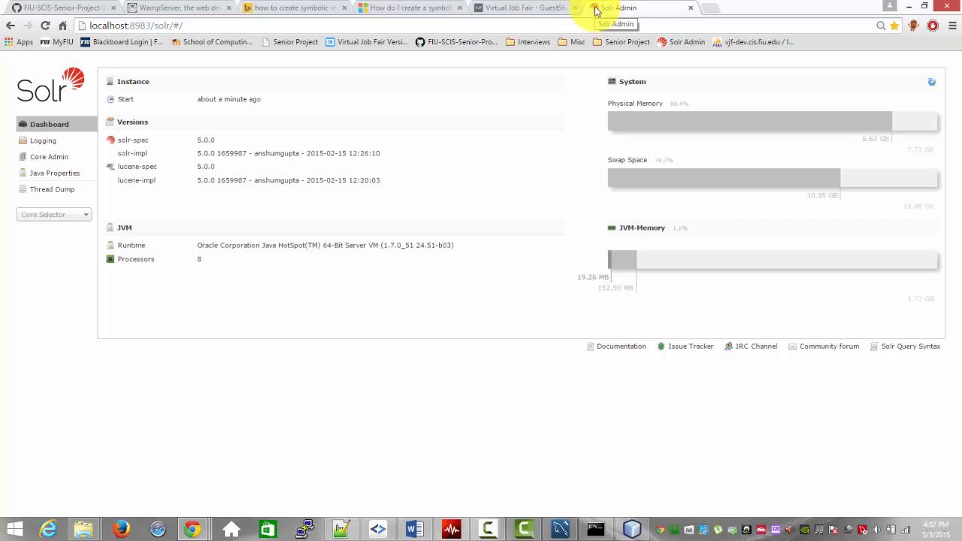
# Step: Select the jobfairdb core, check its data import commands, and execute the *:* query with JSON output
pyautogui.click(57, 215)
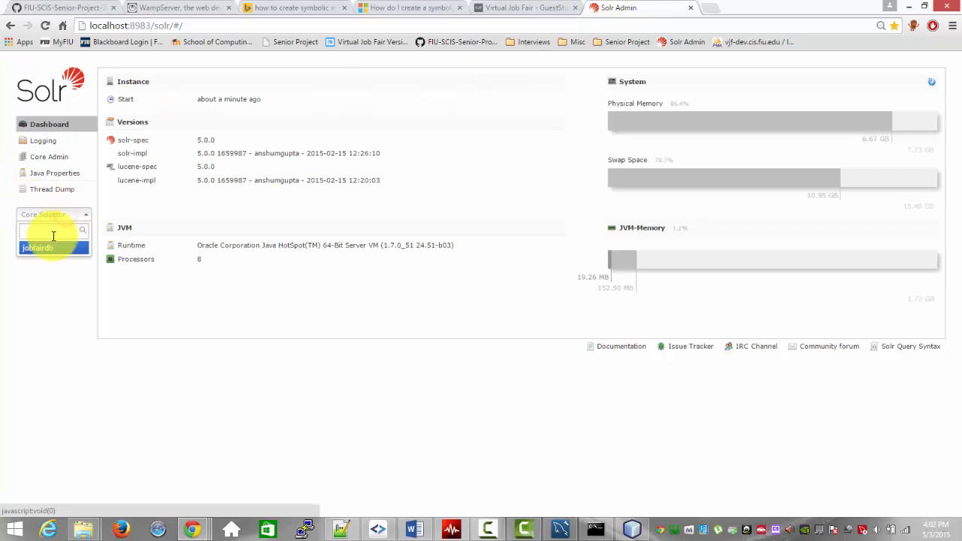
pyautogui.click(46, 249)
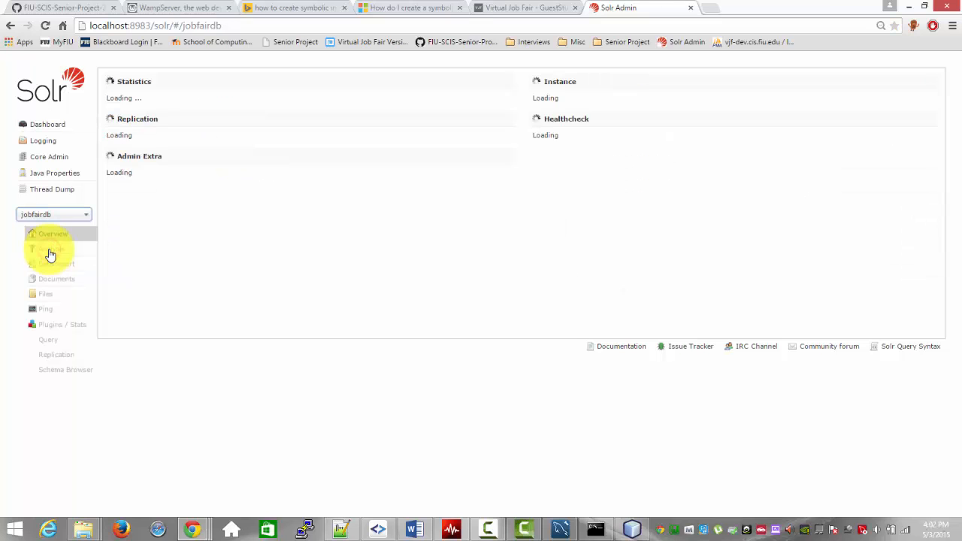
pyautogui.click(51, 263)
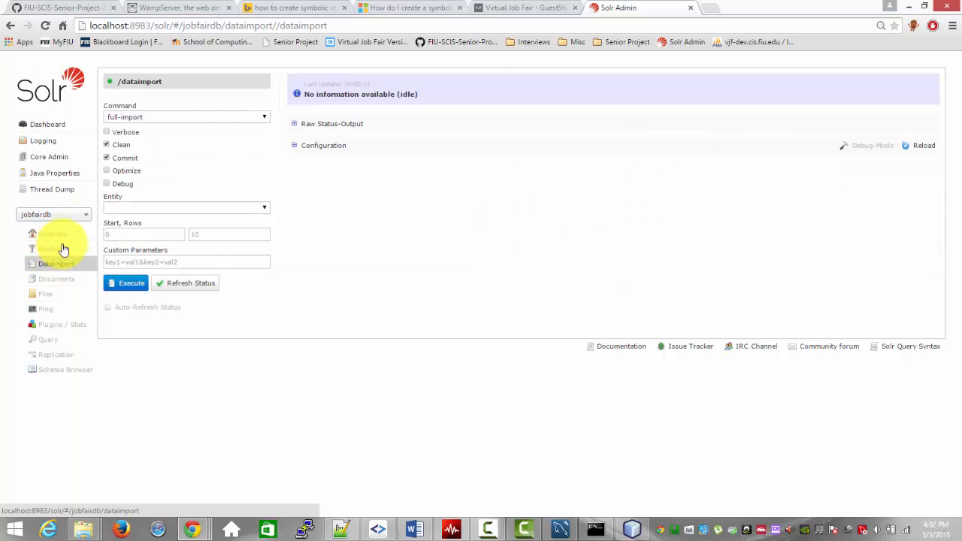
pyautogui.click(201, 118)
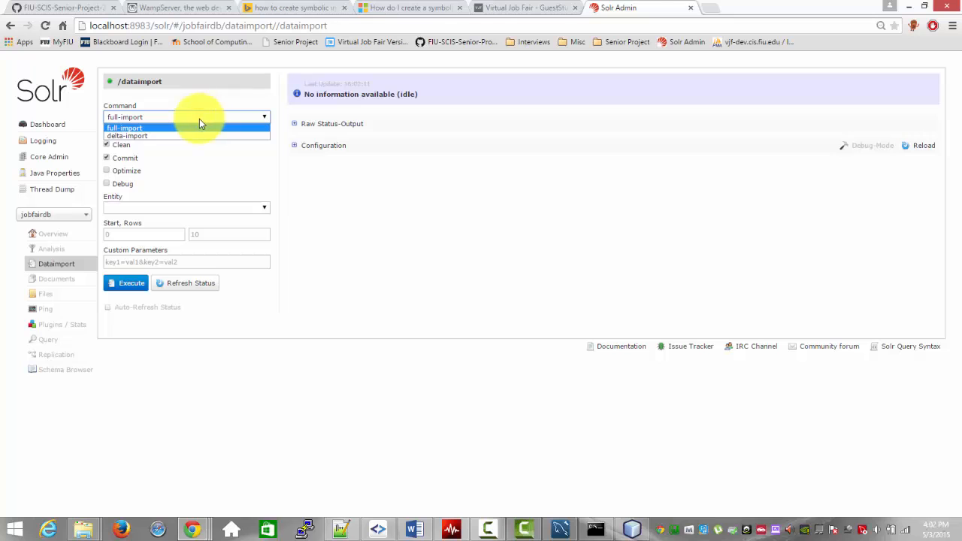
pyautogui.click(196, 120)
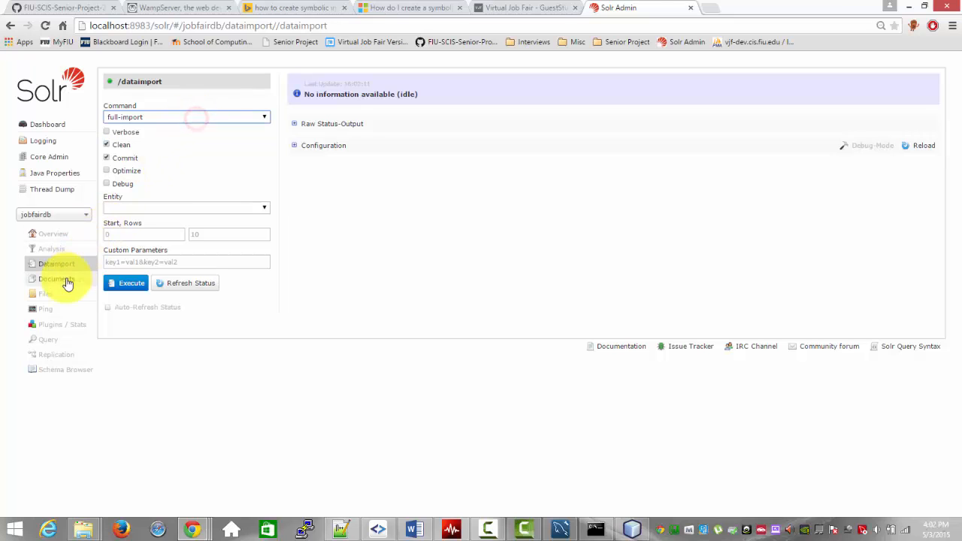
pyautogui.click(47, 340)
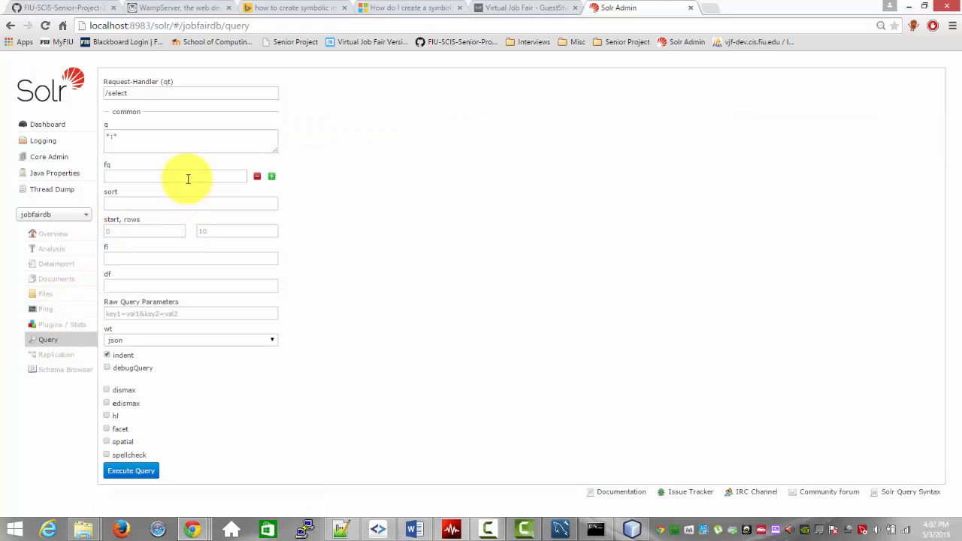
pyautogui.click(132, 470)
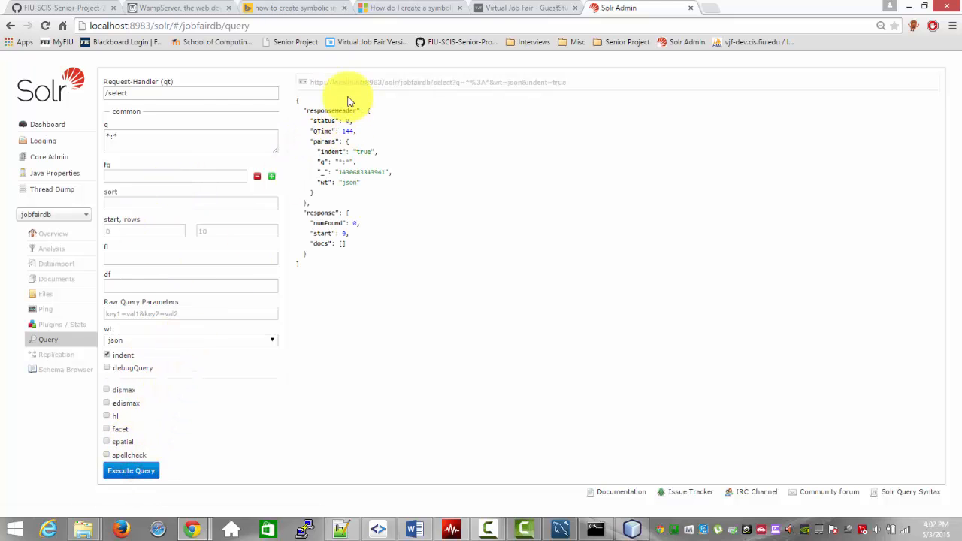
# Step: Execute a full-import with Clean and Commit enabled on the jobfairdb core and refresh the page to update its status
pyautogui.click(67, 267)
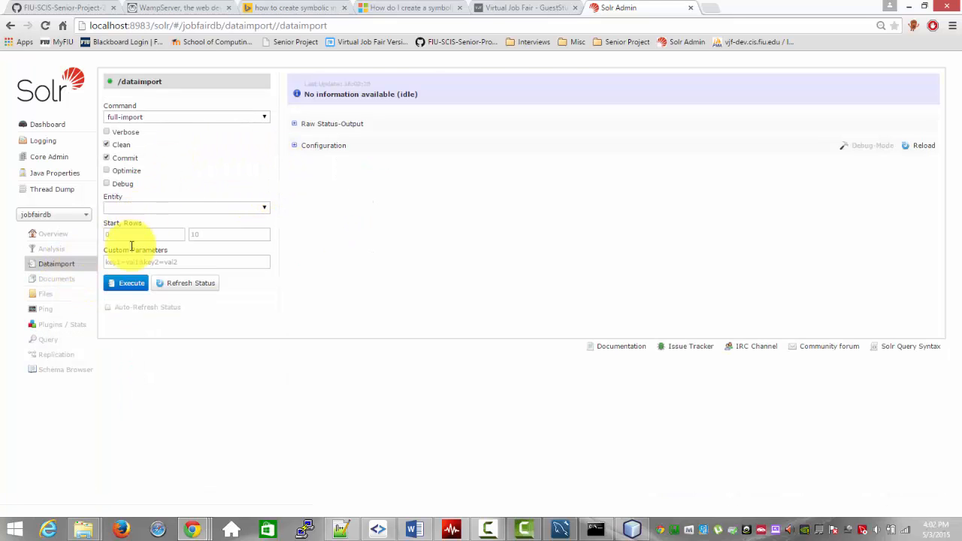
pyautogui.click(125, 283)
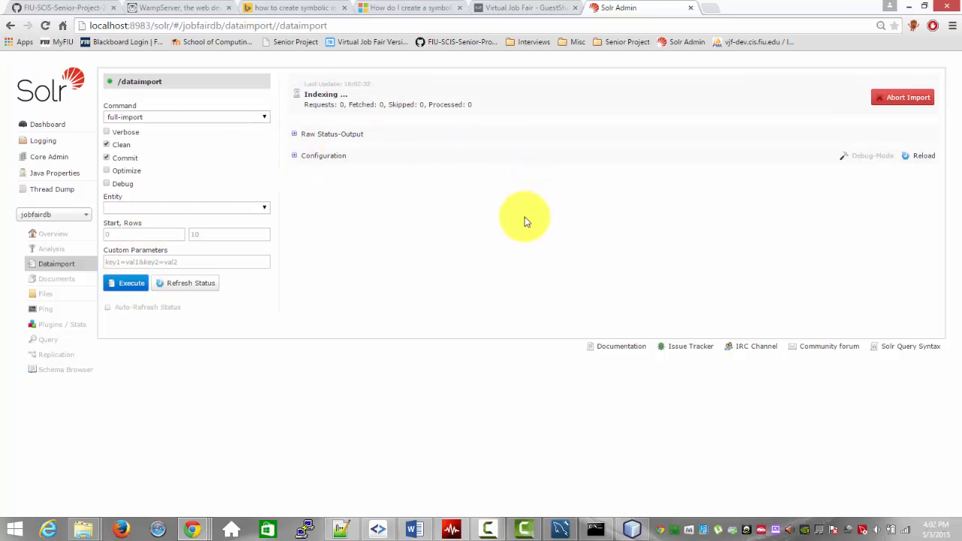
pyautogui.press('F5')
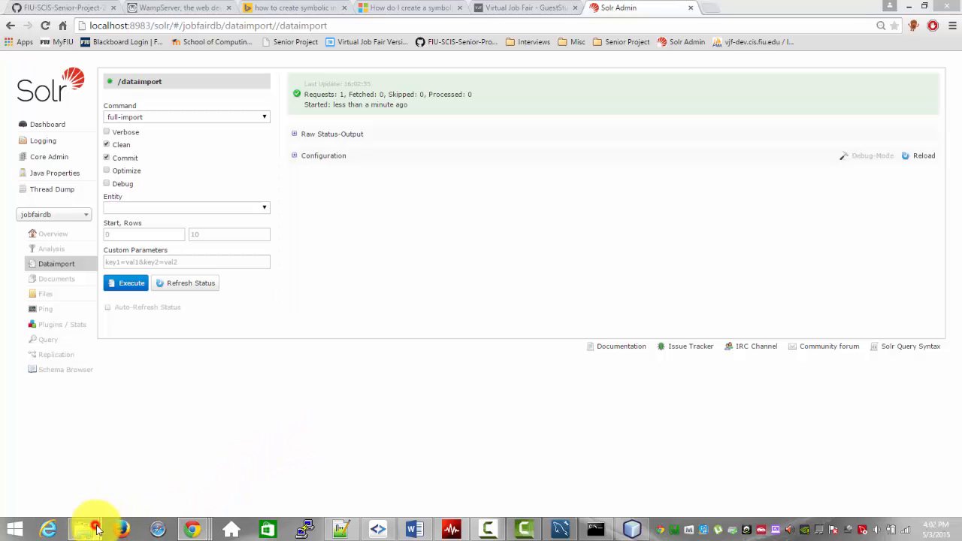
# Step: Switch to File Explorer and open the jobfairdb core's configuration folder, solr\jobfairdb\conf
pyautogui.moveTo(90, 521)
pyautogui.click(241, 466)
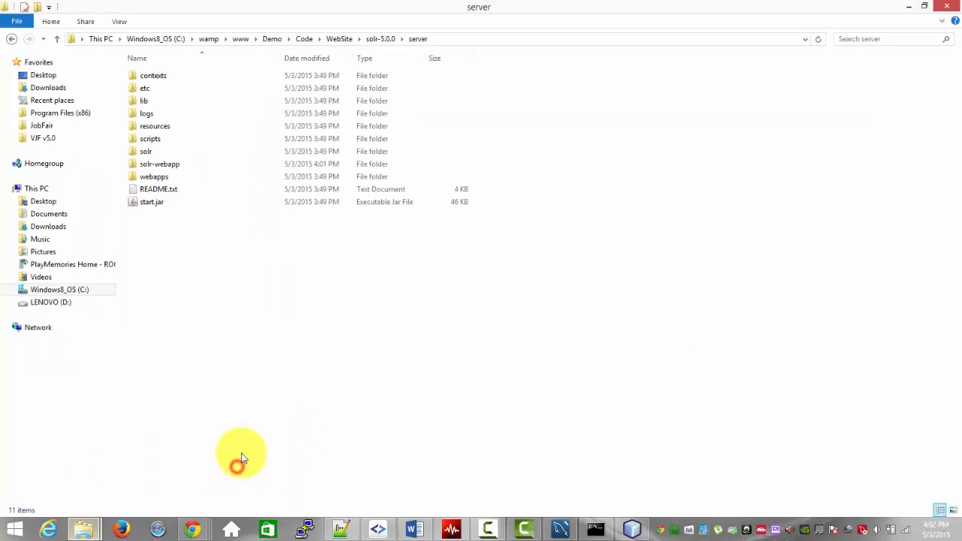
pyautogui.doubleClick(181, 153)
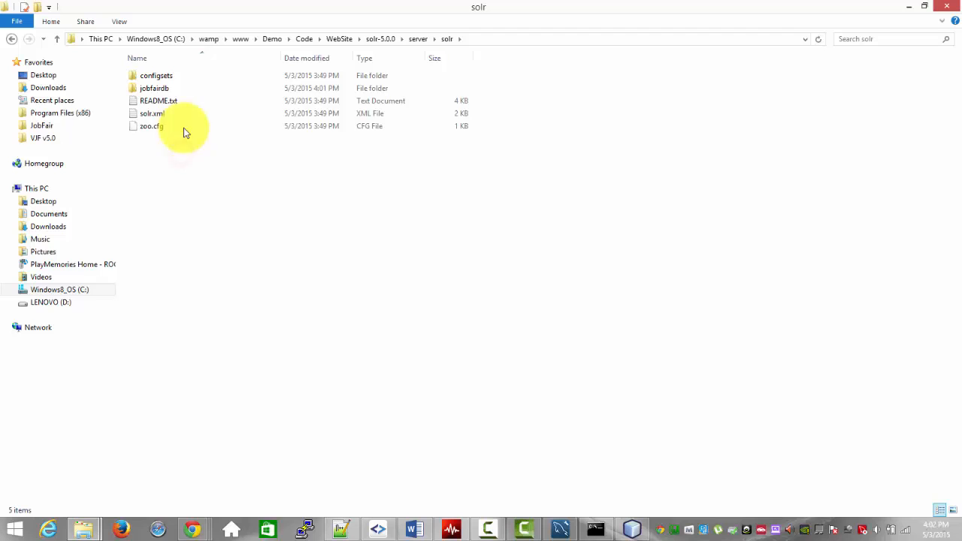
pyautogui.doubleClick(184, 88)
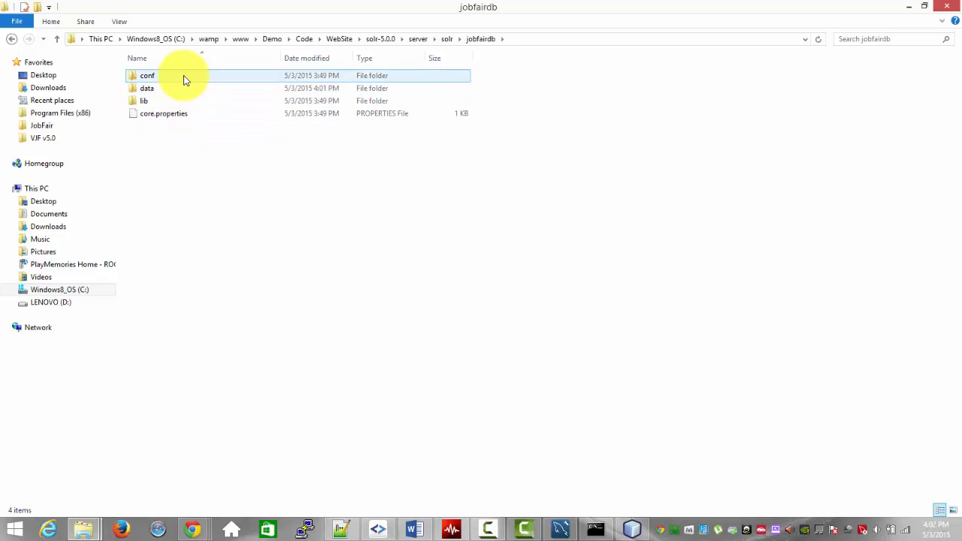
pyautogui.click(184, 75)
pyautogui.doubleClick(184, 76)
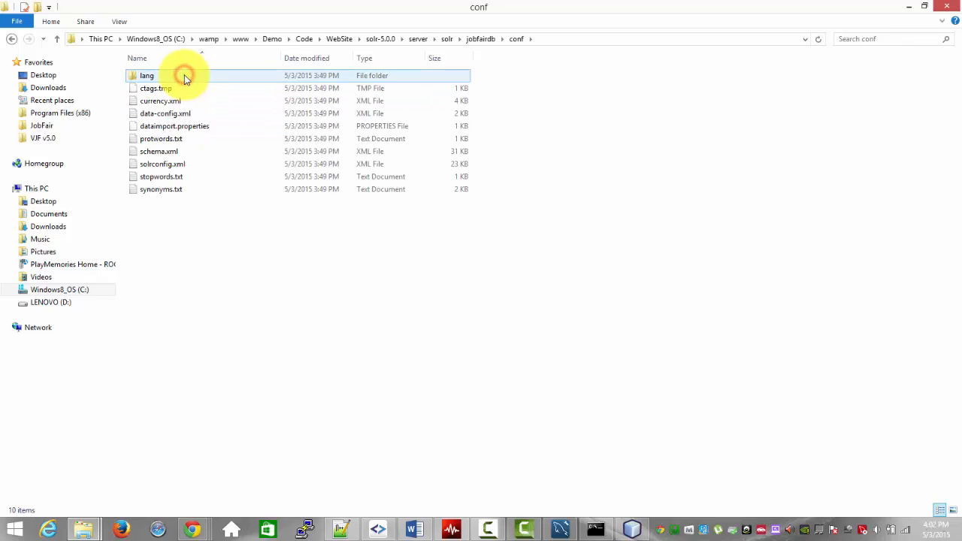
# Step: Open data-config.xml, protwords.txt and schema.xml from the conf folder together in Notepad++, declining to reload the externally modified files
pyautogui.click(173, 153)
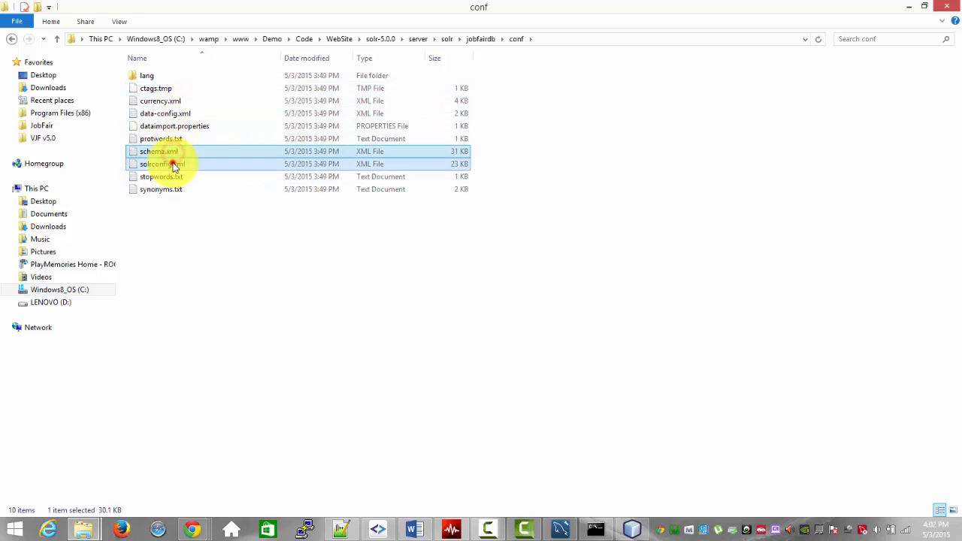
pyautogui.keyDown('ctrl'); pyautogui.click(172, 163); pyautogui.keyUp('ctrl')
pyautogui.keyDown('shift'); pyautogui.click(181, 116); pyautogui.keyUp('shift')
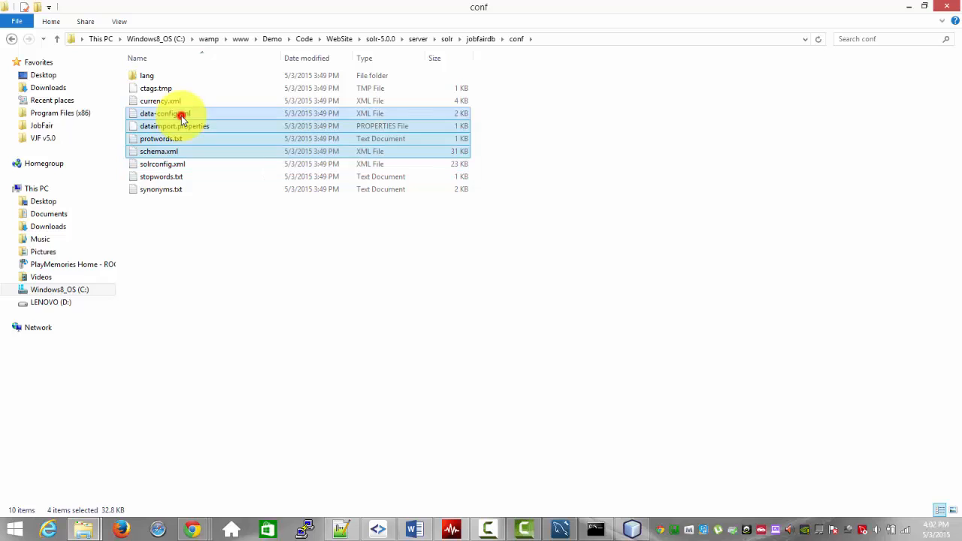
pyautogui.keyDown('ctrl'); pyautogui.click(187, 131); pyautogui.keyUp('ctrl')
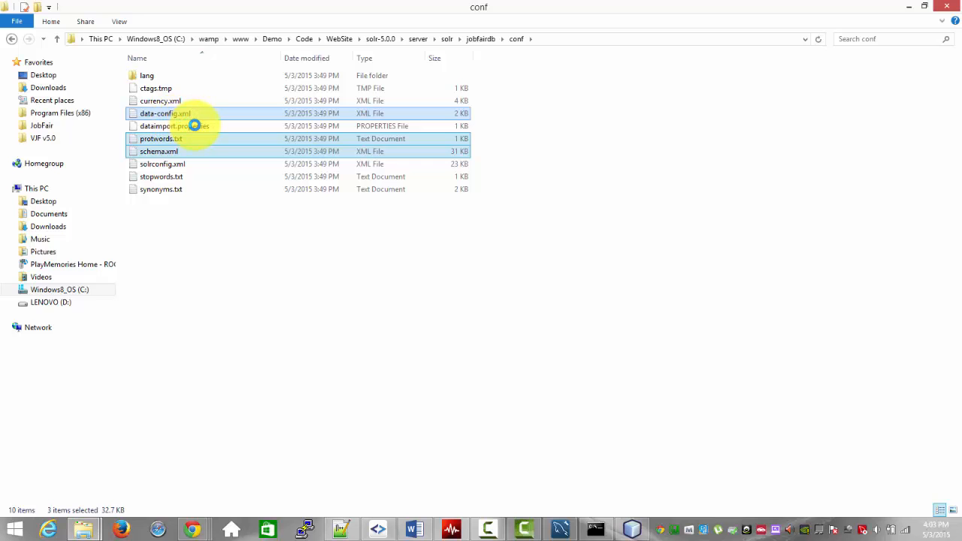
pyautogui.rightClick(171, 113)
pyautogui.click(224, 206)
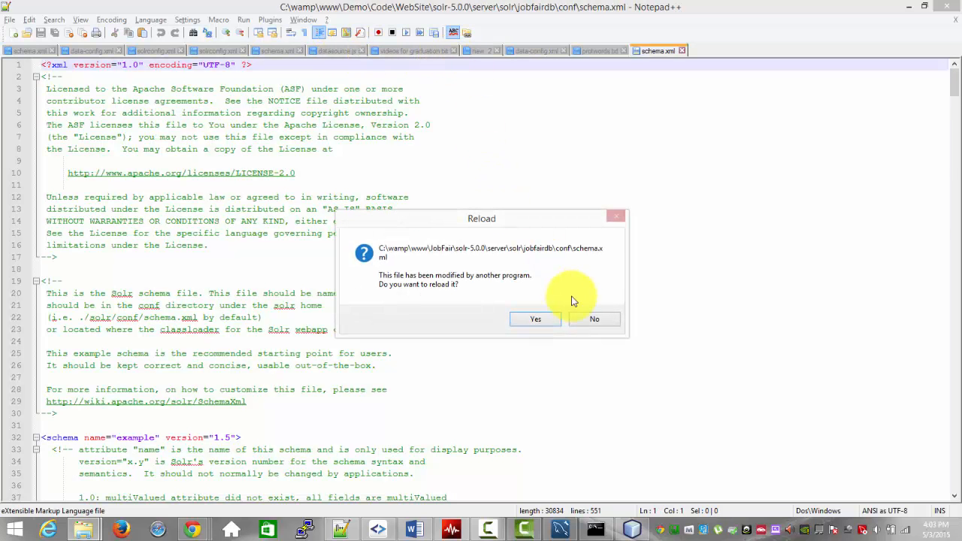
pyautogui.click(593, 315)
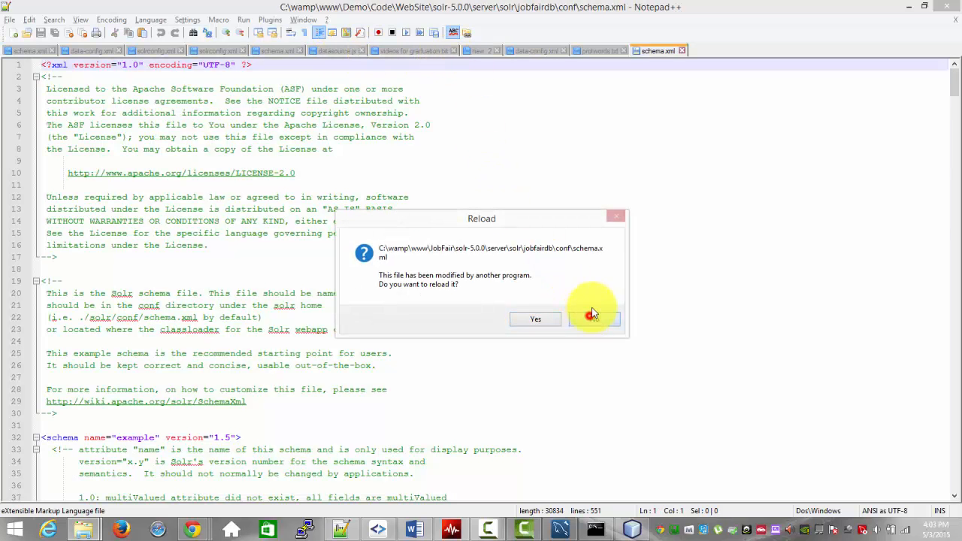
pyautogui.click(588, 321)
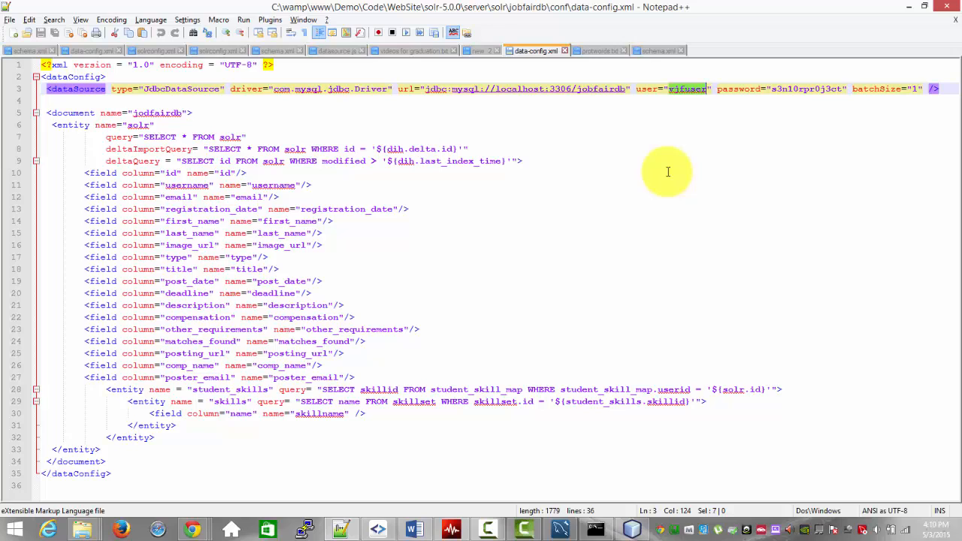
# Step: Set the dataSource user to root, leave its password empty, and save data-config.xml
pyautogui.write('root')
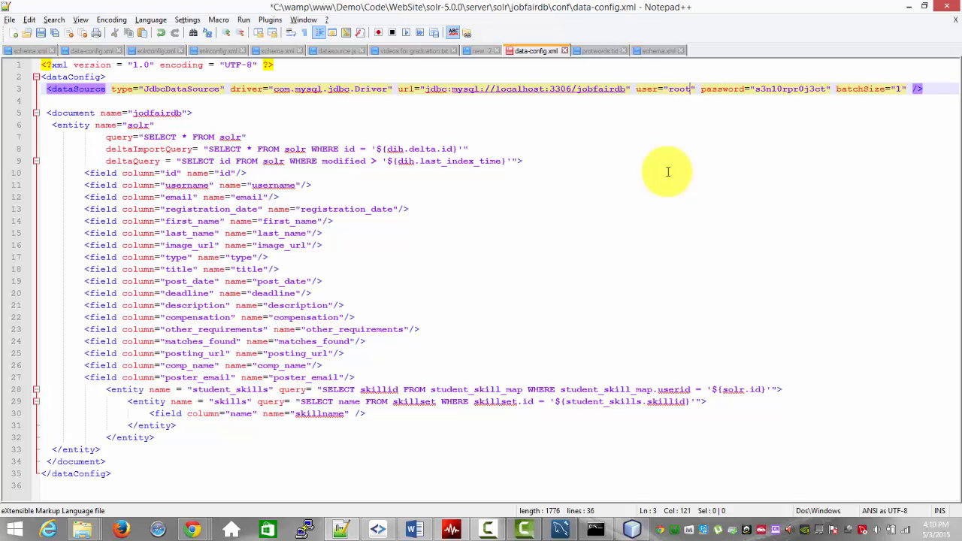
pyautogui.doubleClick(799, 89)
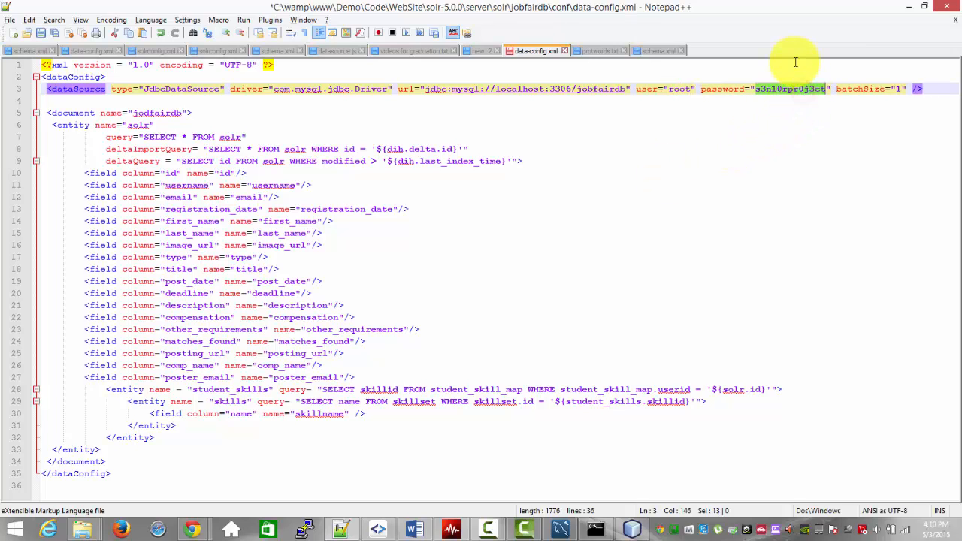
pyautogui.press('BackSpace')
pyautogui.hotkey('ctrl', 's')
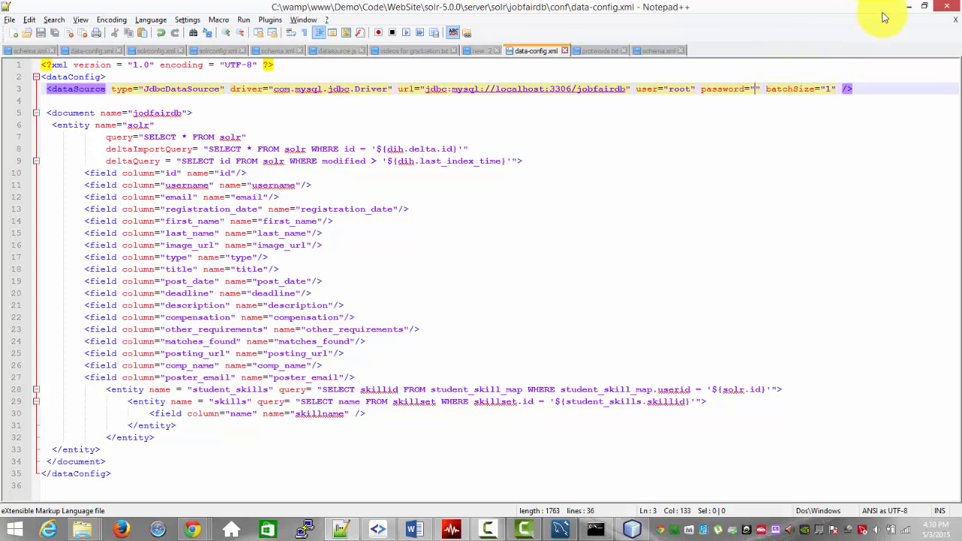
# Step: Return to the Solr Admin page in Chrome and execute a full-import with Clean and Commit on the jobfairdb core
pyautogui.click(909, 6)
pyautogui.click(755, 7)
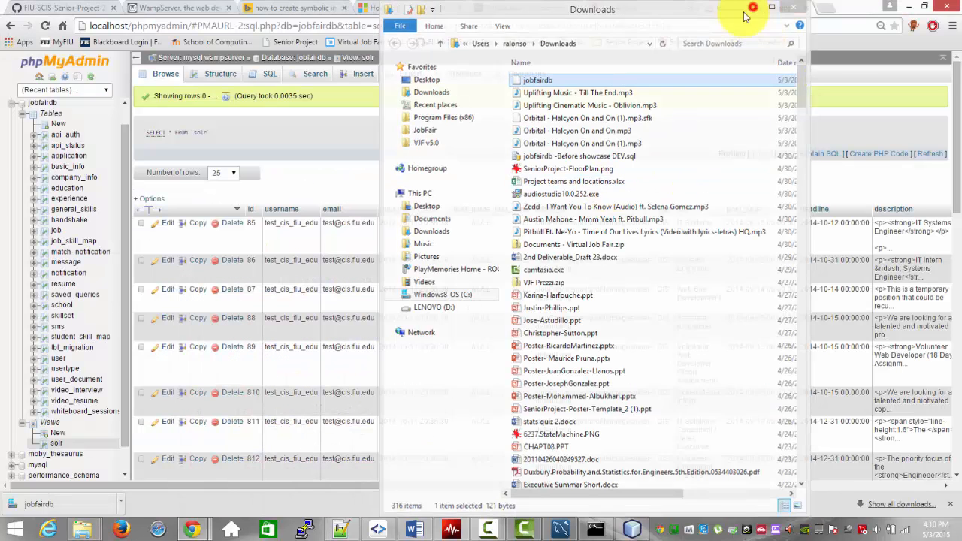
pyautogui.click(636, 9)
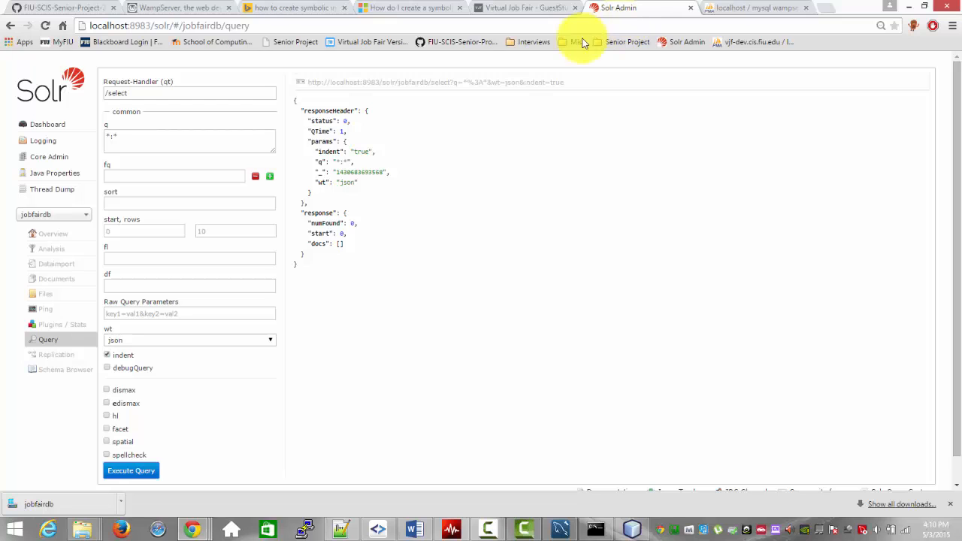
pyautogui.click(55, 264)
pyautogui.click(132, 282)
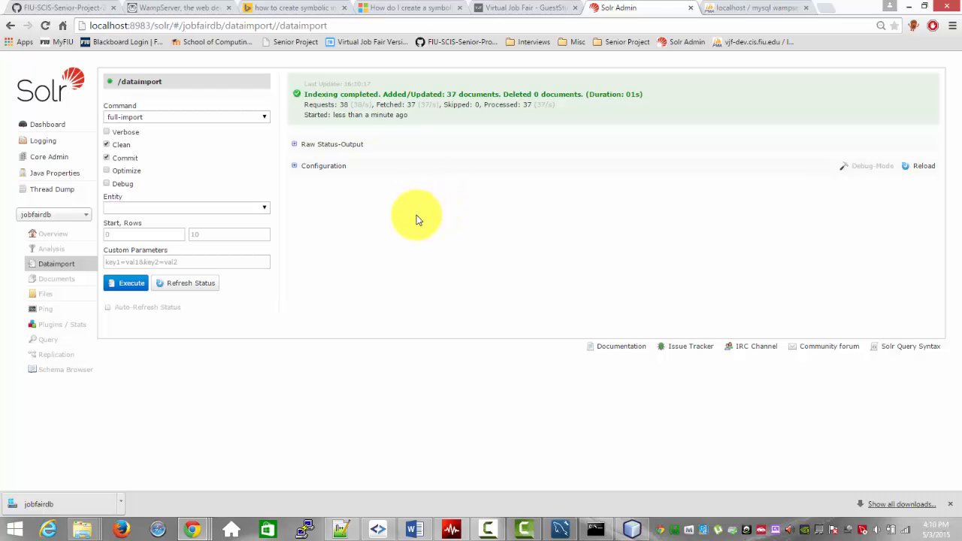
# Step: Switch to Notepad++ and examine the field definitions and the uniqueKey entry in the Demo project's schema.xml
pyautogui.hotkey('alt', 'Tab')
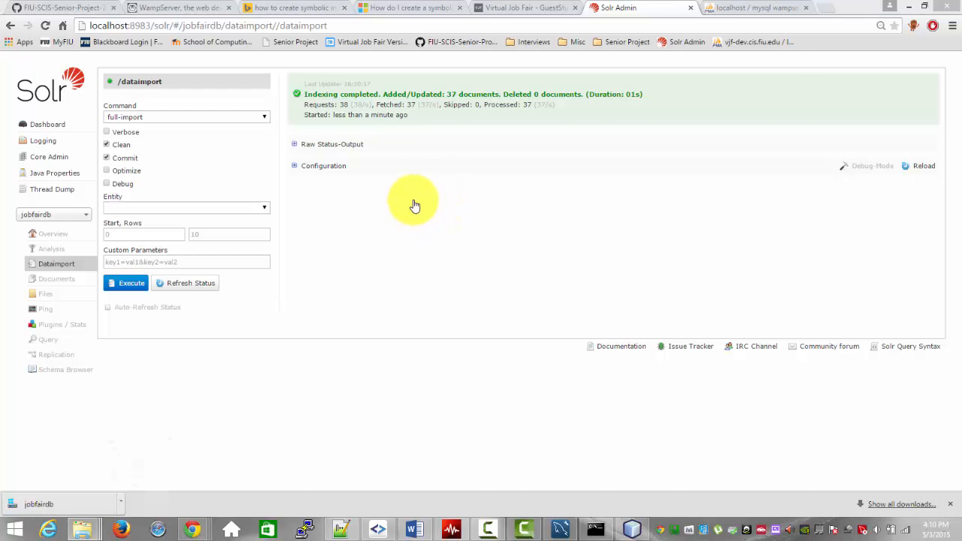
pyautogui.hotkey('alt', 'Tab')
pyautogui.press('Tab')
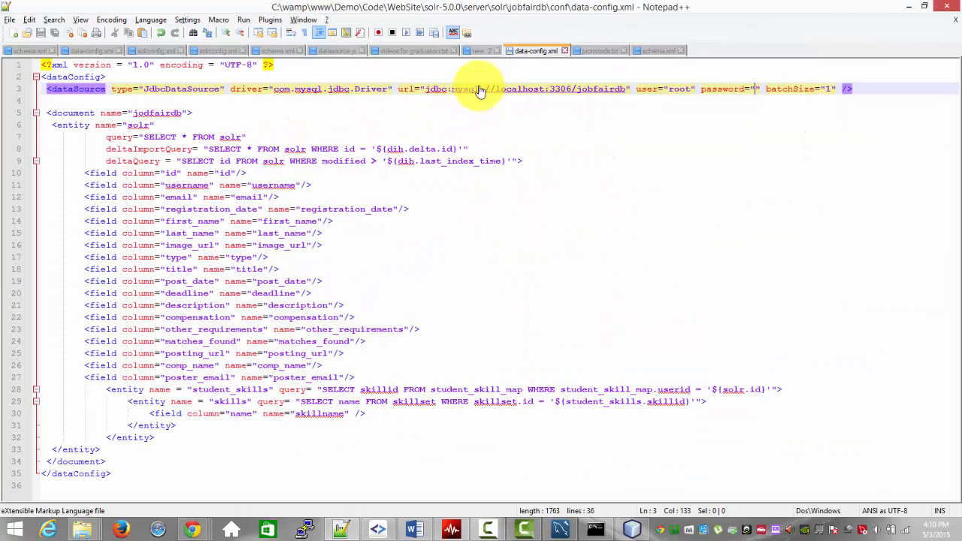
pyautogui.click(656, 50)
pyautogui.scroll(-20, 752, 218)
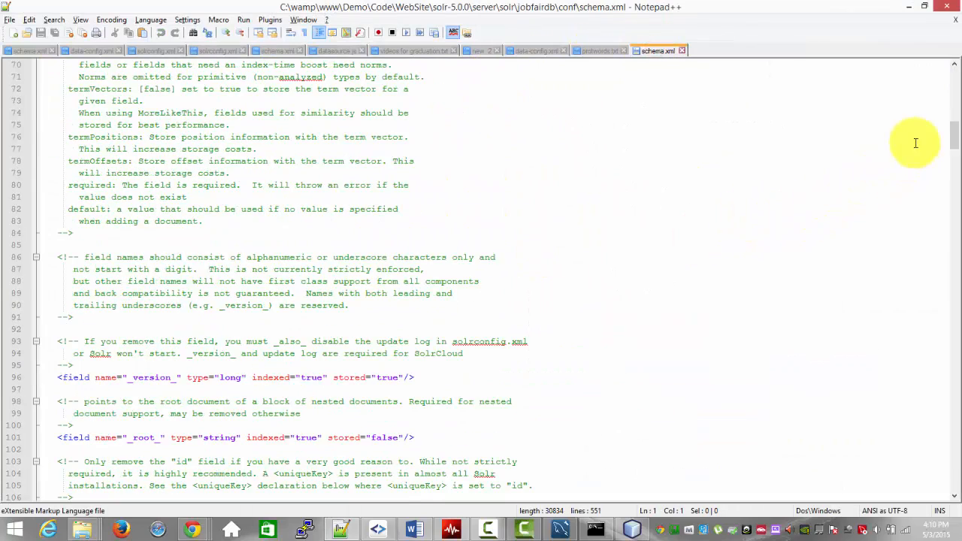
pyautogui.moveTo(954, 134); pyautogui.dragTo(957, 158)
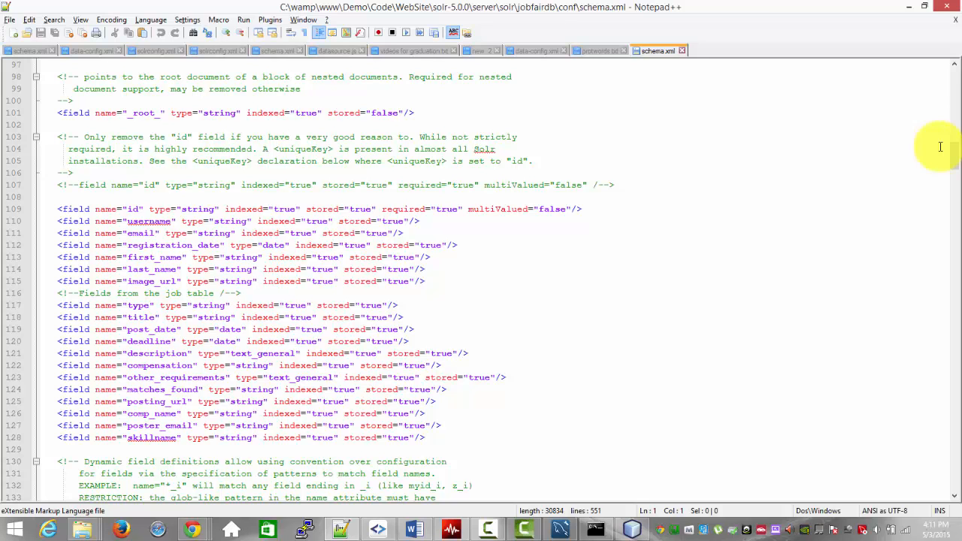
pyautogui.scroll(-4, 920, 213)
pyautogui.scroll(3, 782, 221)
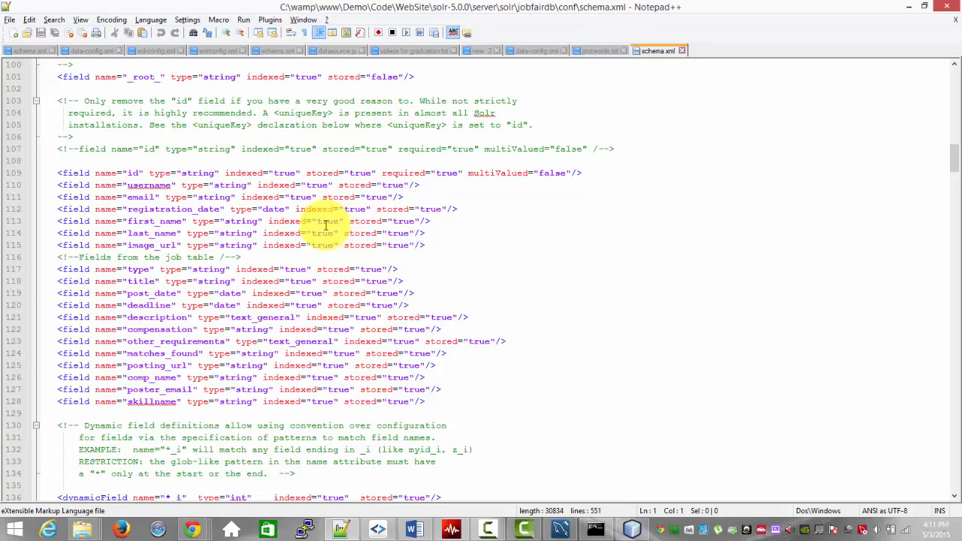
pyautogui.scroll(-15, 325, 224)
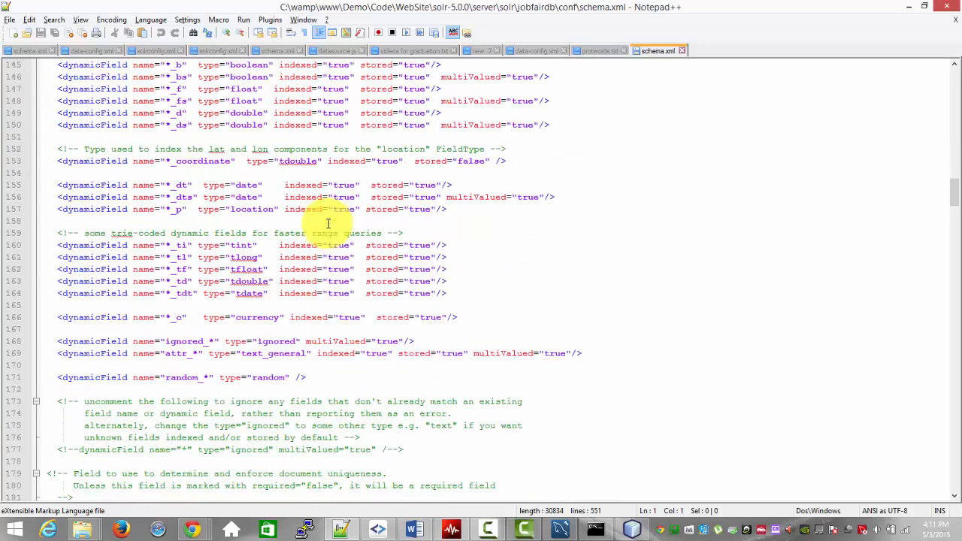
pyautogui.scroll(-6, 328, 223)
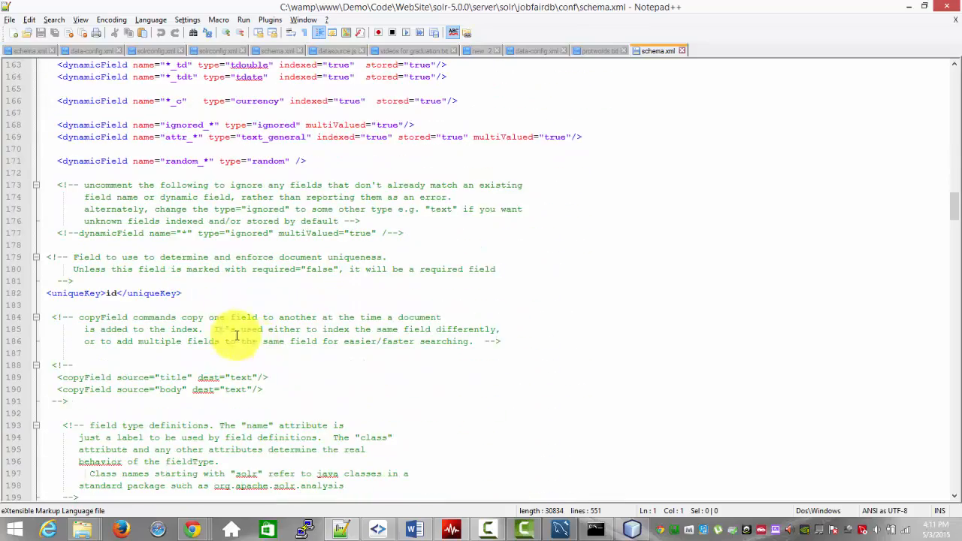
pyautogui.moveTo(184, 294); pyautogui.dragTo(43, 292)
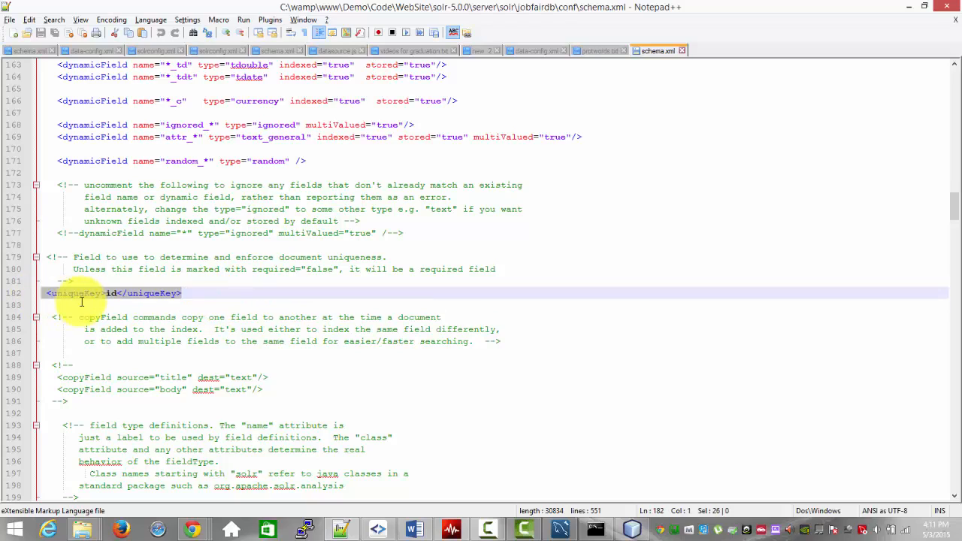
# Step: Highlight the dynamicField block and the custom user and job table fields in schema.xml for review
pyautogui.scroll(6, 226, 304)
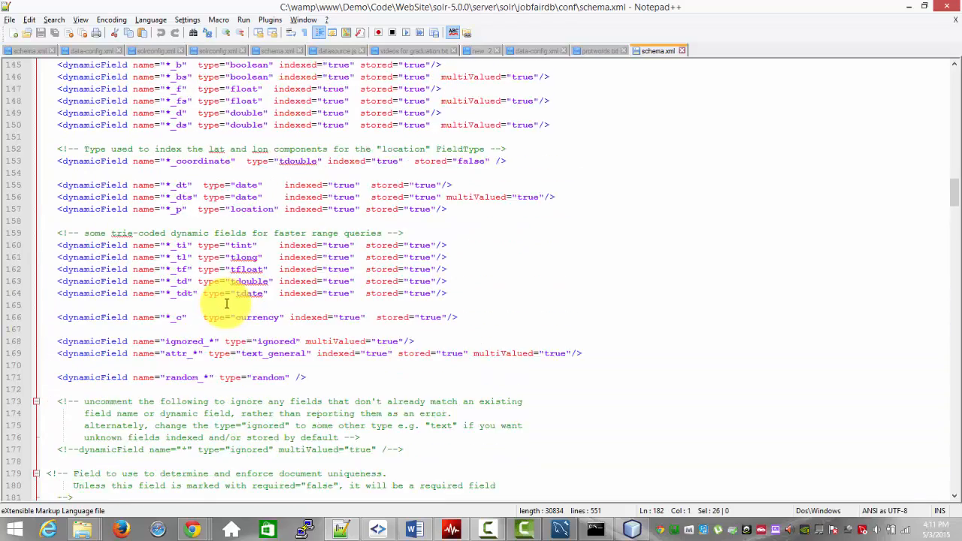
pyautogui.scroll(6, 225, 303)
pyautogui.moveTo(566, 340); pyautogui.dragTo(451, 341)
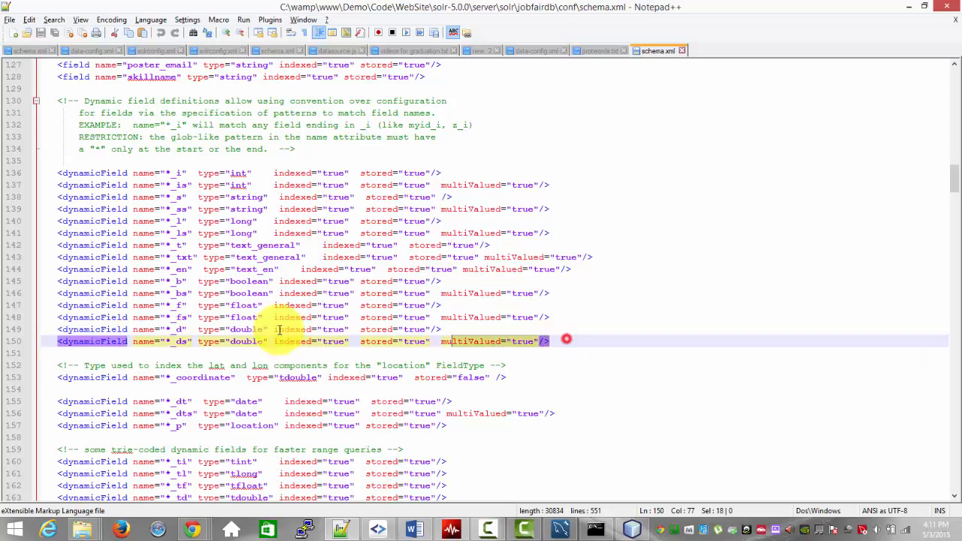
pyautogui.moveTo(278, 331); pyautogui.dragTo(37, 182)
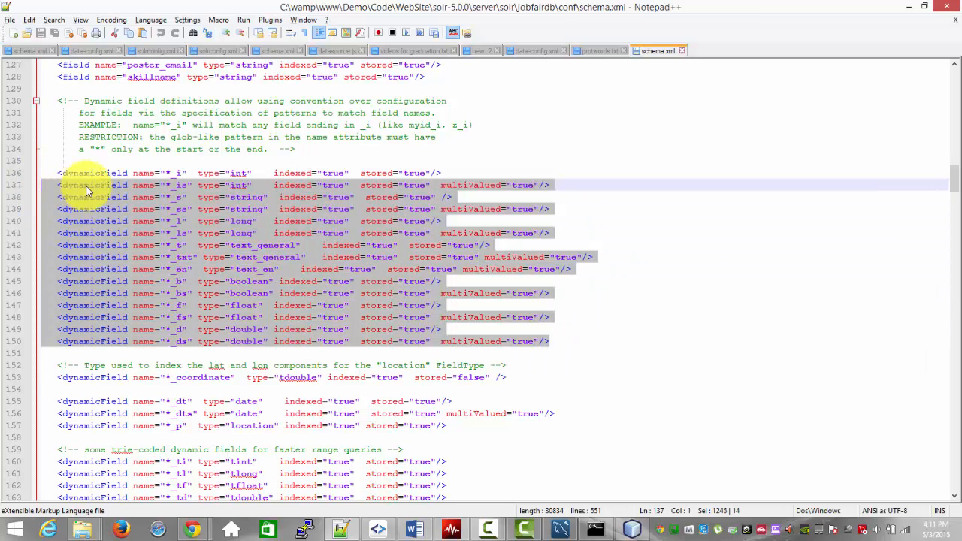
pyautogui.scroll(6, 86, 191)
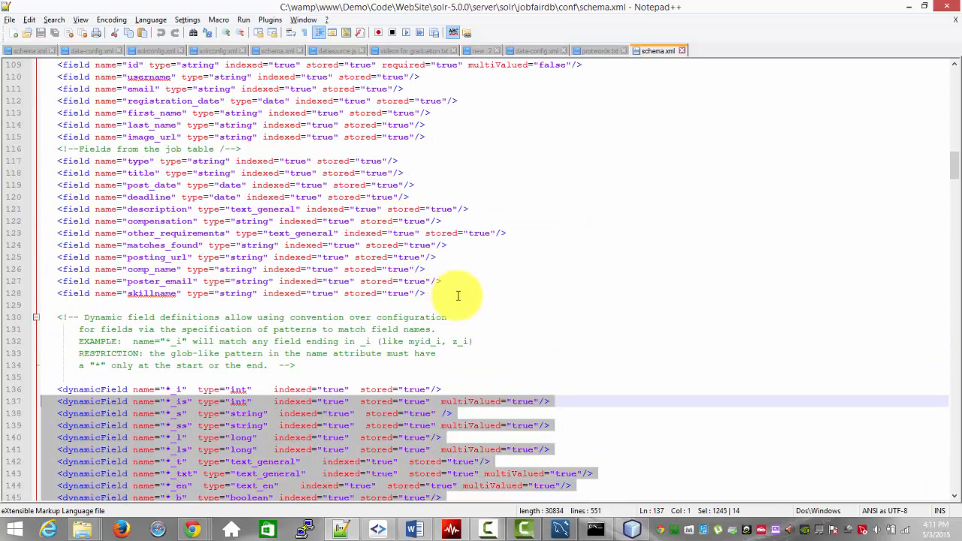
pyautogui.moveTo(458, 295); pyautogui.dragTo(43, 87)
pyautogui.scroll(4, 463, 71)
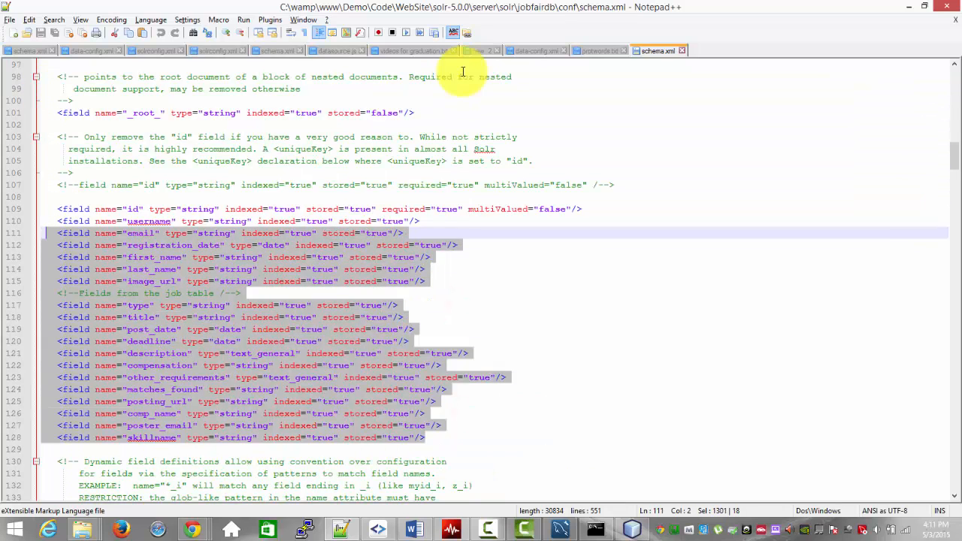
# Step: View the JobFair copy of schema.xml, then the downloaded Solr copies of solrconfig.xml and data-config.xml
pyautogui.click(278, 52)
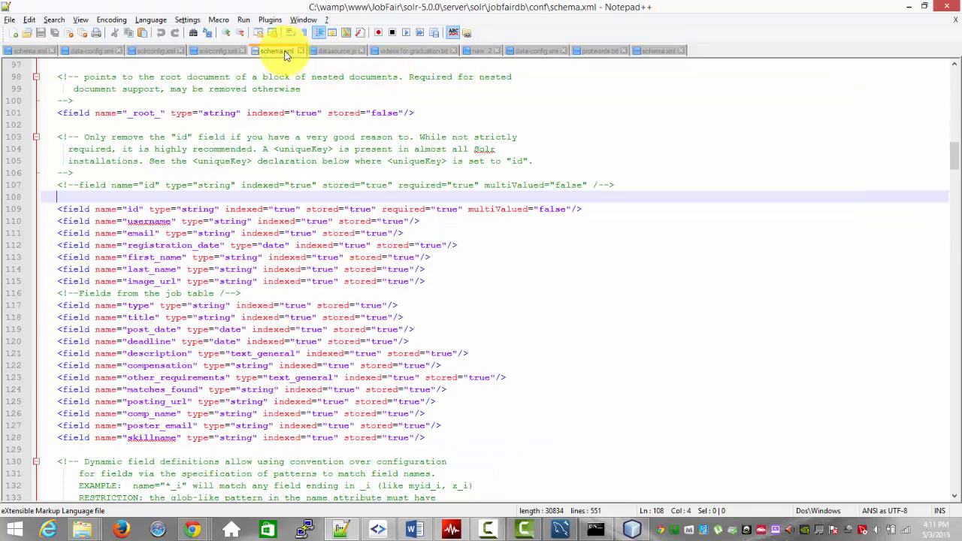
pyautogui.click(153, 51)
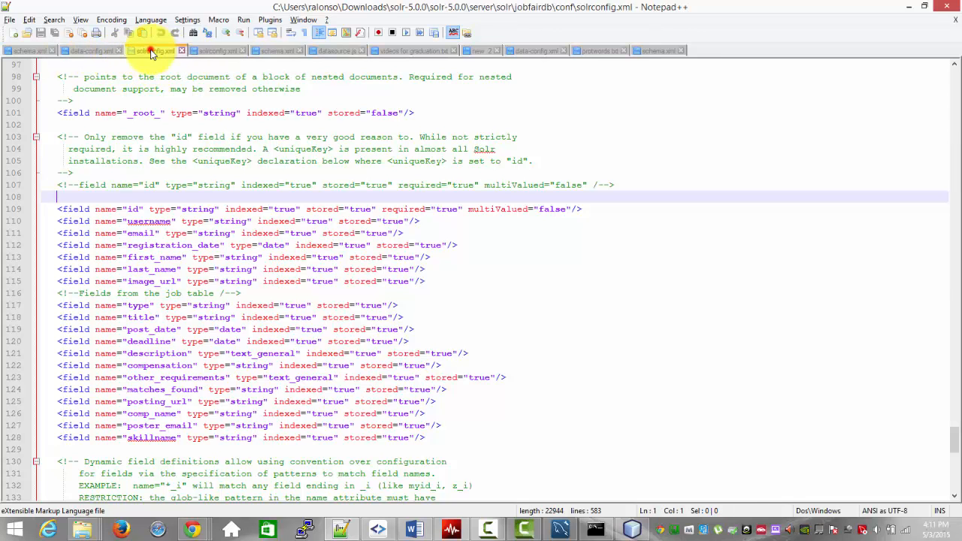
pyautogui.click(91, 50)
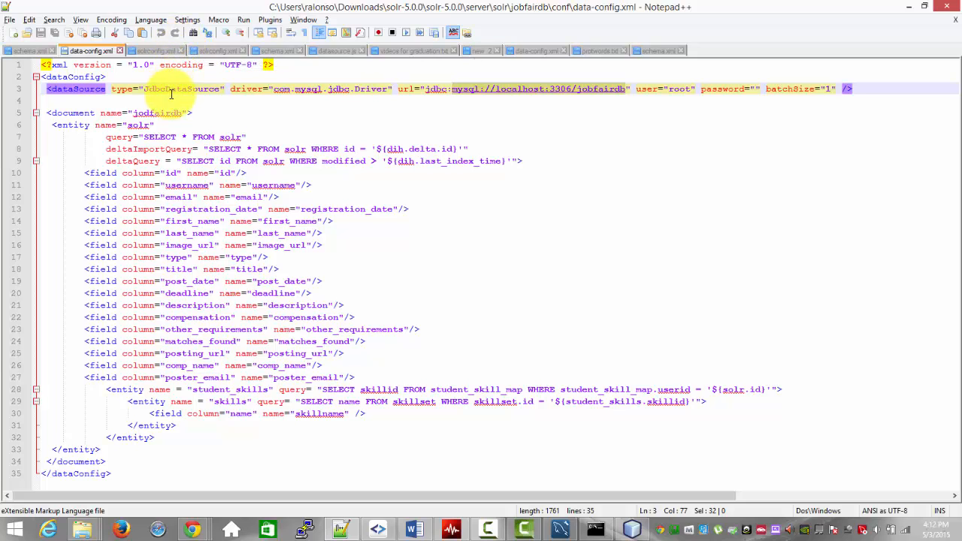
# Step: Switch to Chrome and execute the *:* query with JSON output on the jobfairdb core to inspect the indexed documents
pyautogui.hotkey('alt', 'Tab')
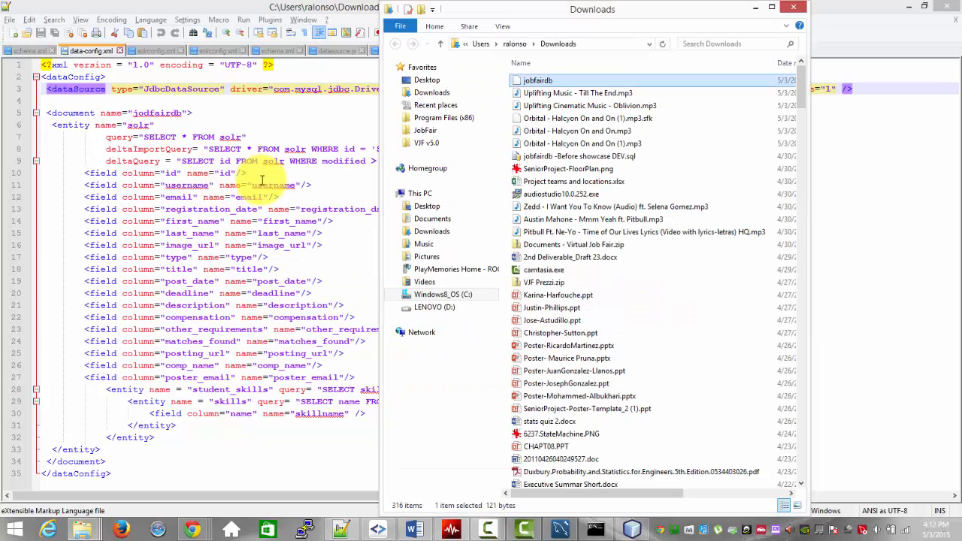
pyautogui.hotkey('alt', 'Tab')
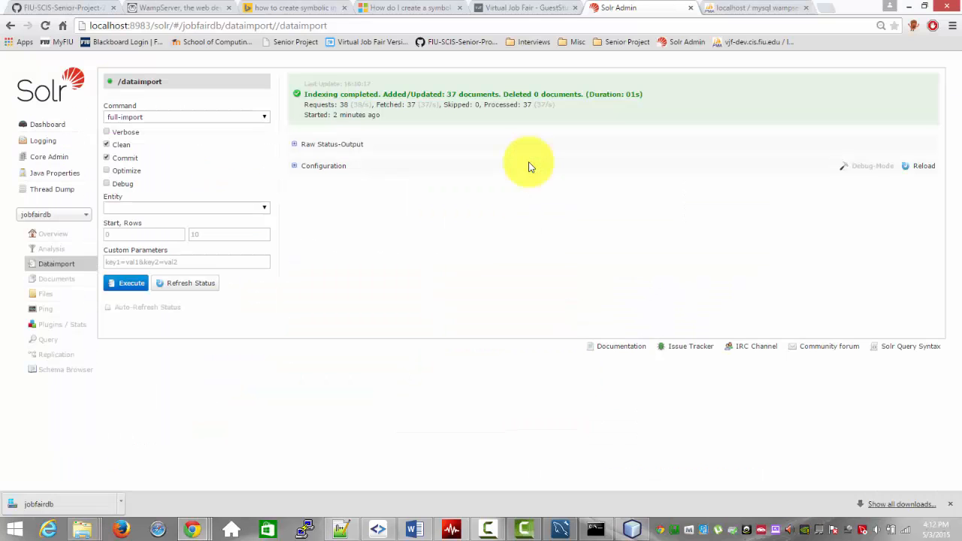
pyautogui.click(43, 340)
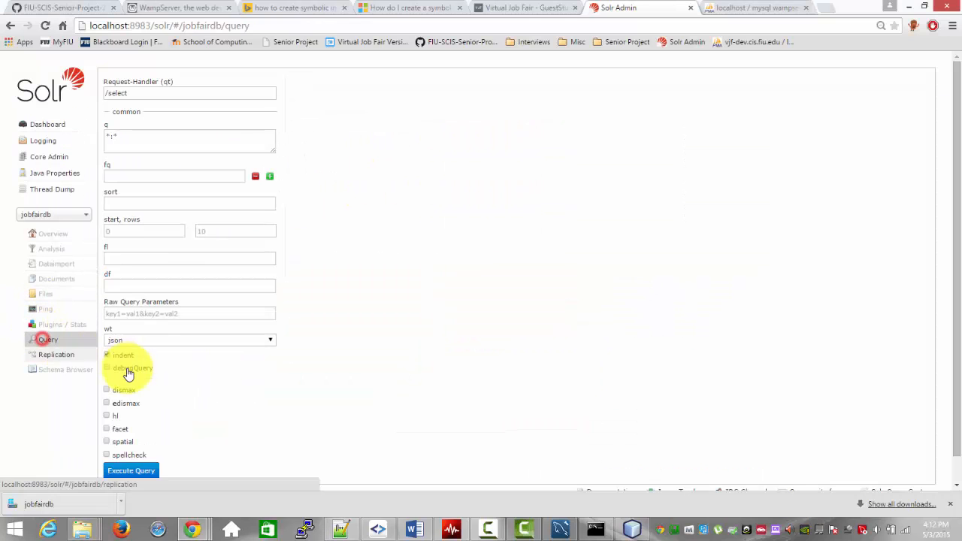
pyautogui.click(131, 471)
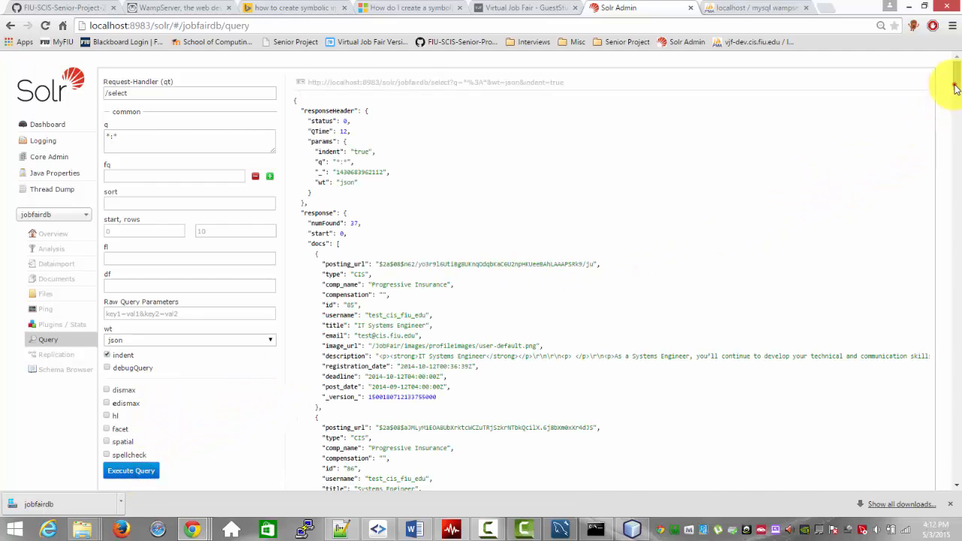
pyautogui.moveTo(956, 88); pyautogui.dragTo(858, 96)
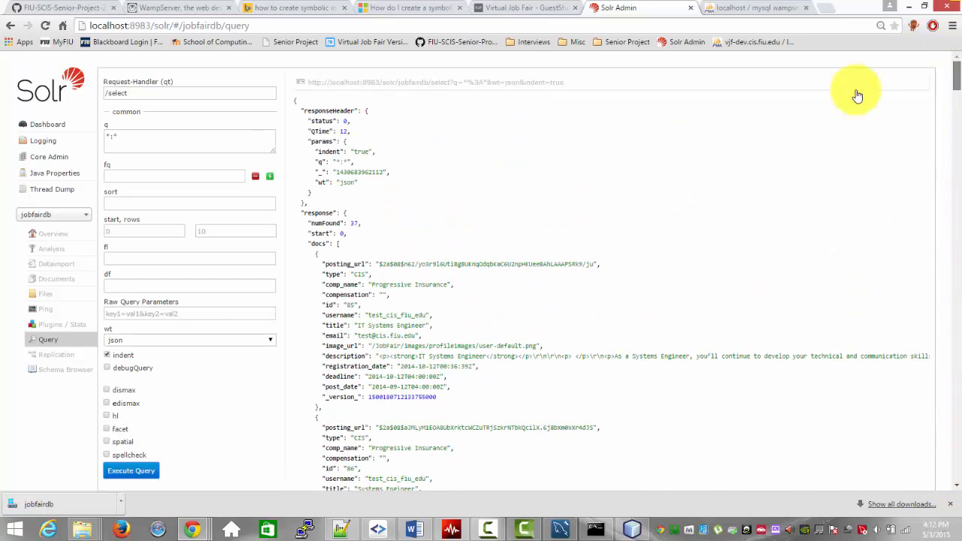
# Step: Change the query's response format to xml and execute it again
pyautogui.click(251, 340)
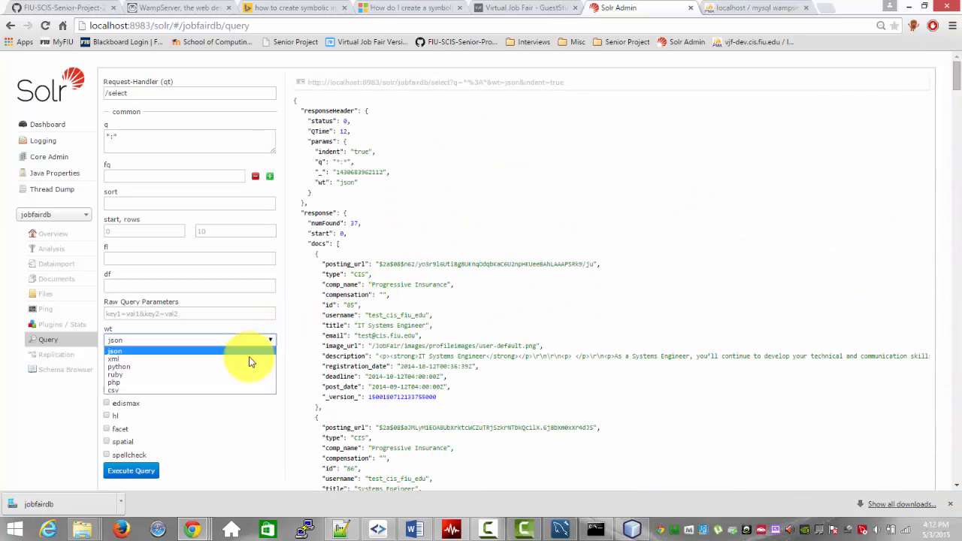
pyautogui.click(253, 358)
pyautogui.click(148, 472)
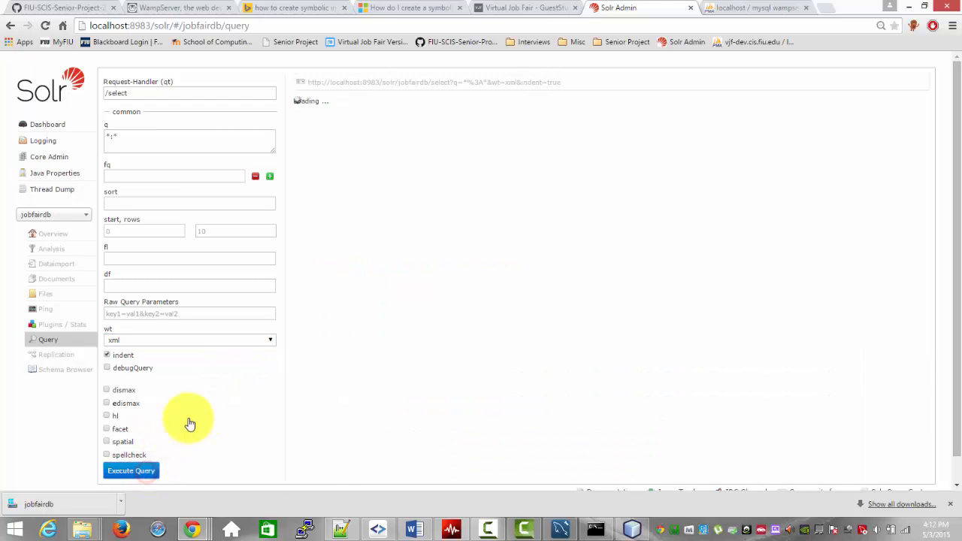
# Step: Switch the query's response format back to json and execute it again
pyautogui.click(191, 345)
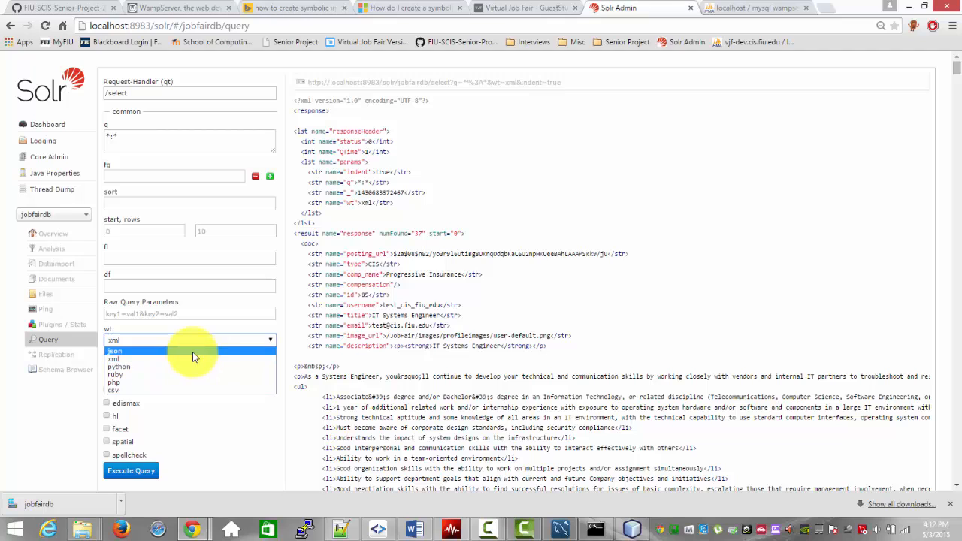
pyautogui.click(192, 352)
pyautogui.click(142, 467)
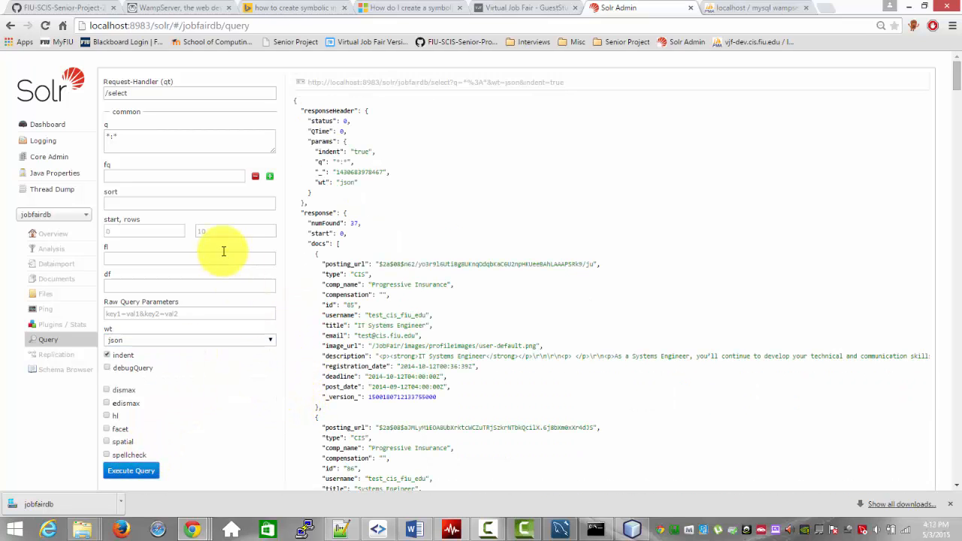
# Step: Sort the query by type asc, execute it and review the order of the returned documents
pyautogui.click(184, 202)
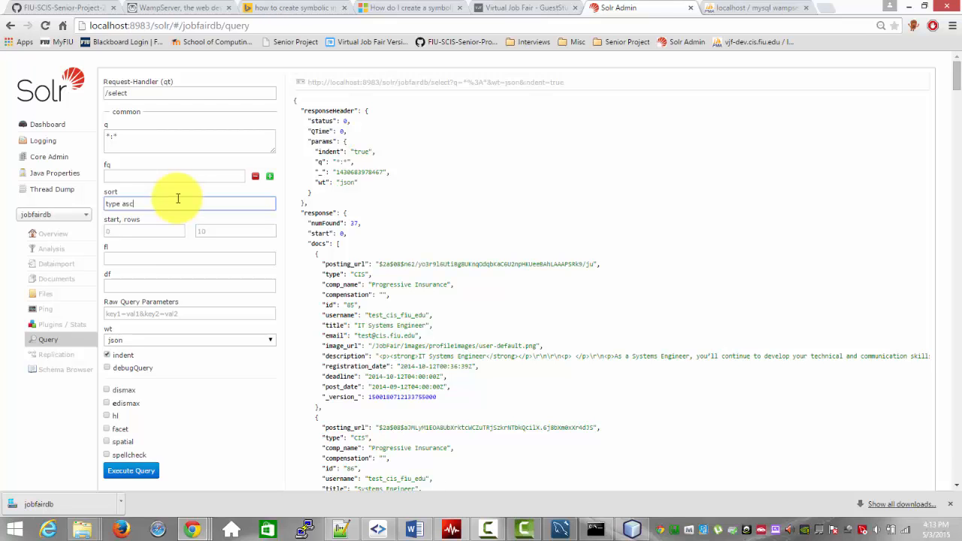
pyautogui.write('type asc')
pyautogui.press('Return')
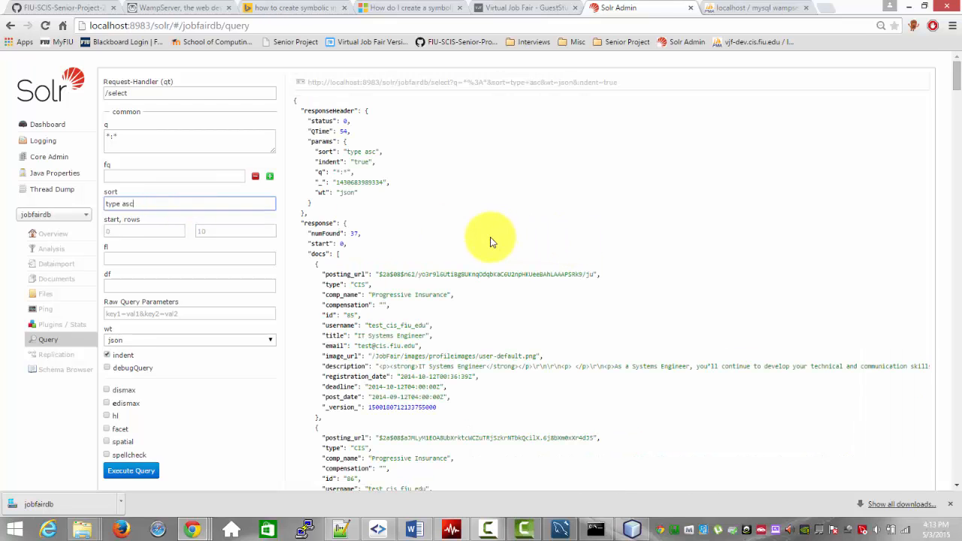
pyautogui.scroll(-2, 481, 237)
pyautogui.scroll(-3, 369, 258)
pyautogui.scroll(3, 371, 259)
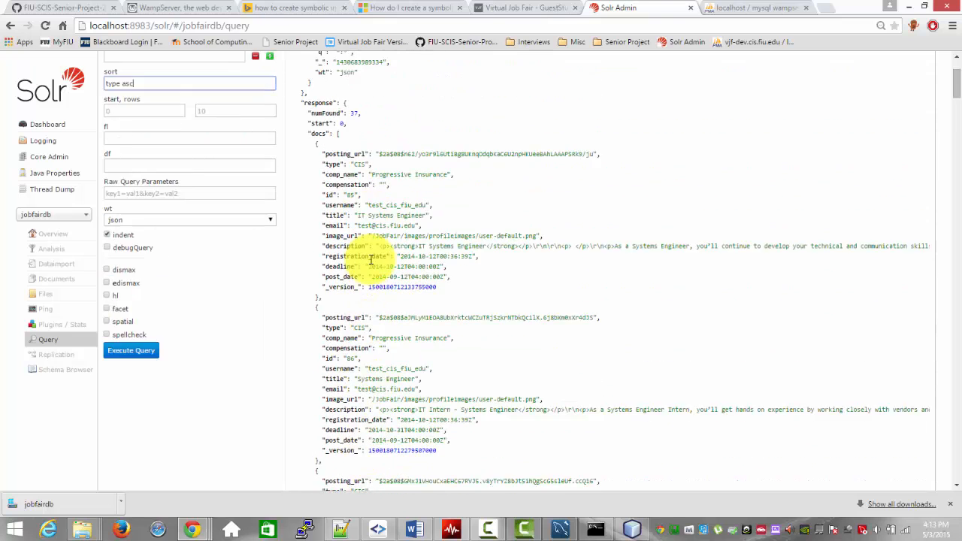
pyautogui.scroll(1, 371, 260)
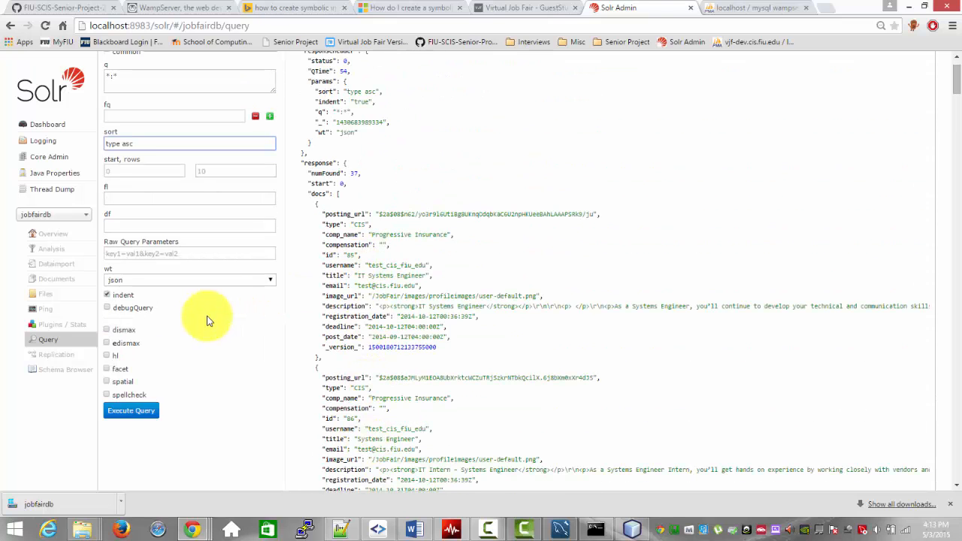
# Step: Execute the query with the field list type, id, username, email, and again with * appended to the list
pyautogui.click(157, 197)
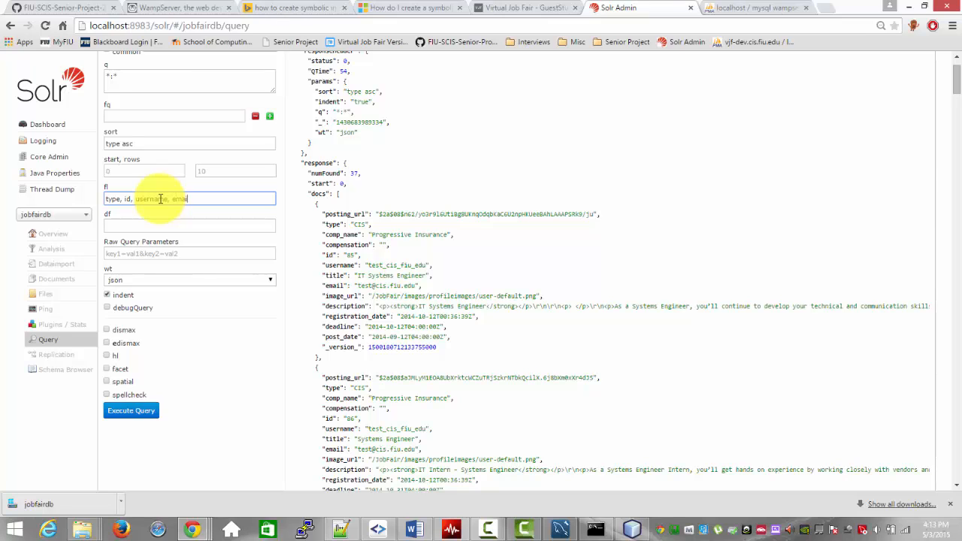
pyautogui.press('Return')
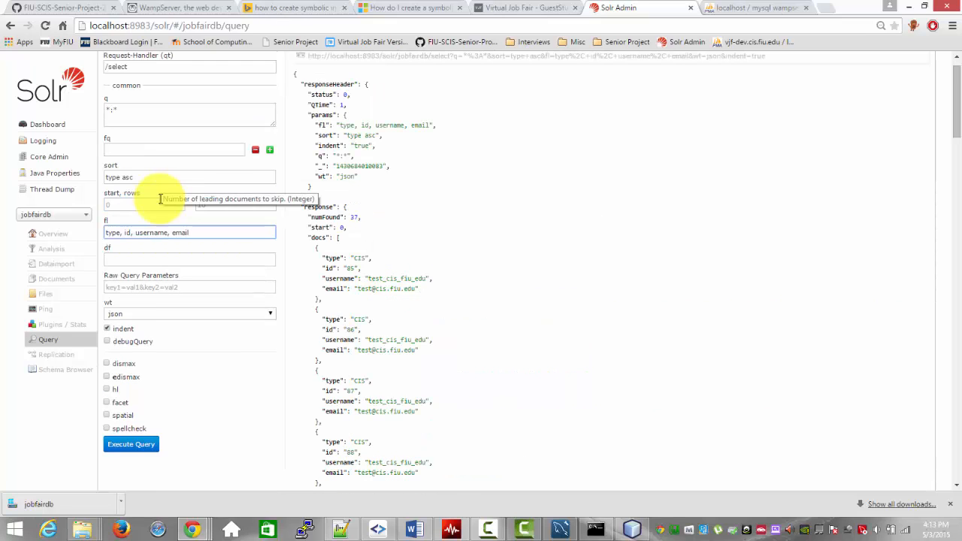
pyautogui.write(', ')
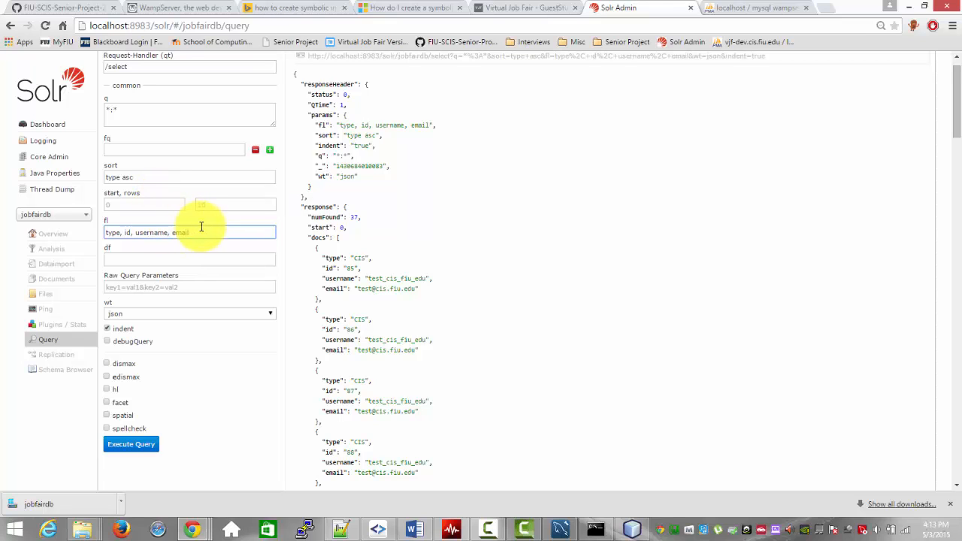
pyautogui.write('*')
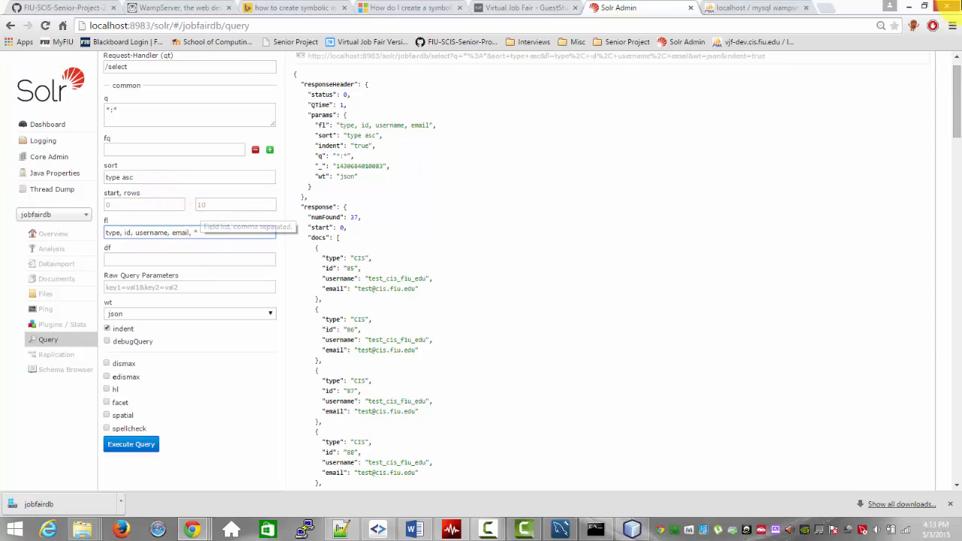
pyautogui.press('Return')
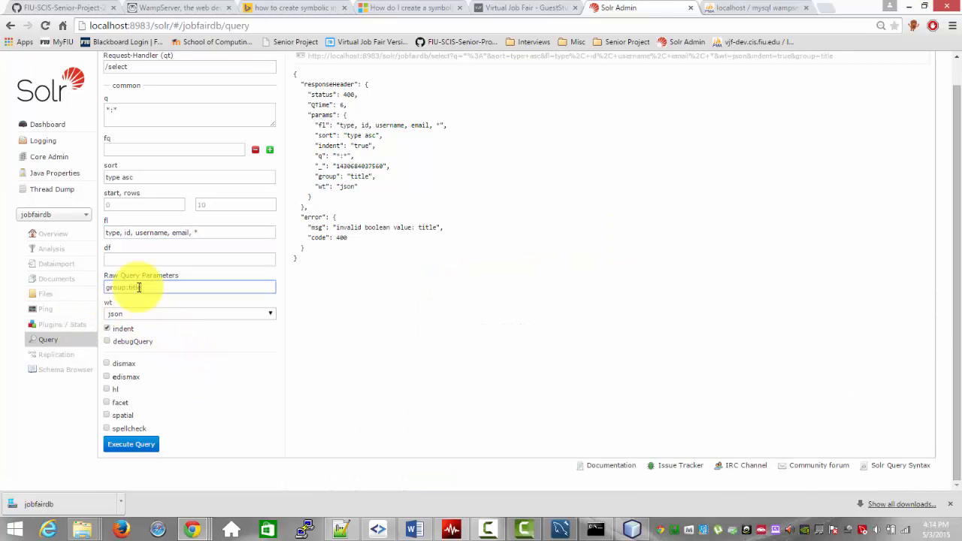
# Step: Add the raw query parameter group:title and execute the query
pyautogui.press('Return')
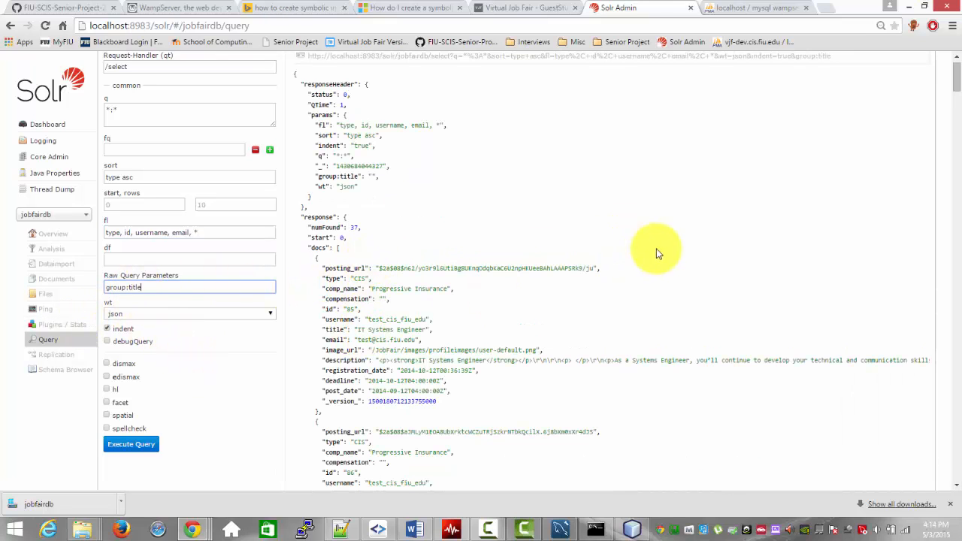
pyautogui.moveTo(952, 172); pyautogui.dragTo(954, 69)
# Step: Enable faceting on the email field, execute the query and review the facet counts at the end of the response
pyautogui.click(108, 430)
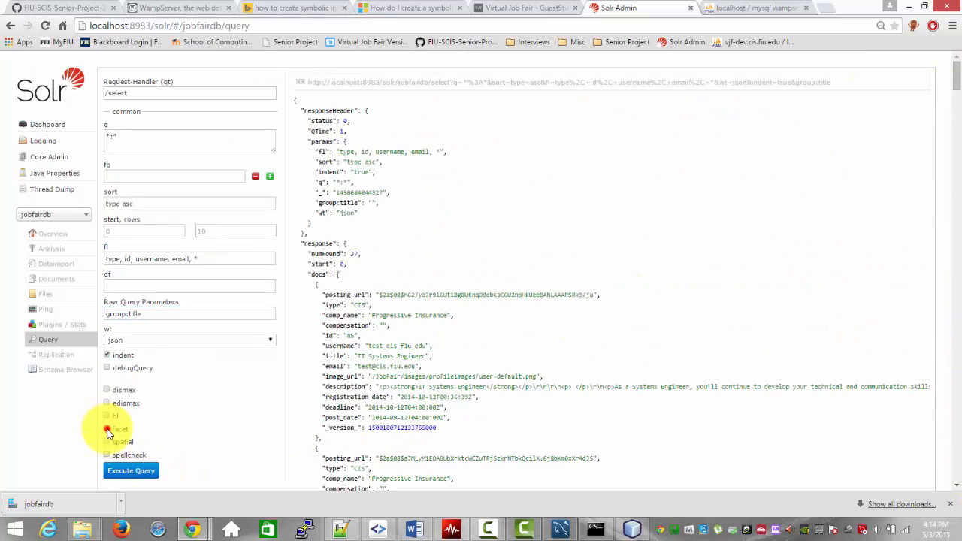
pyautogui.scroll(-3, 154, 395)
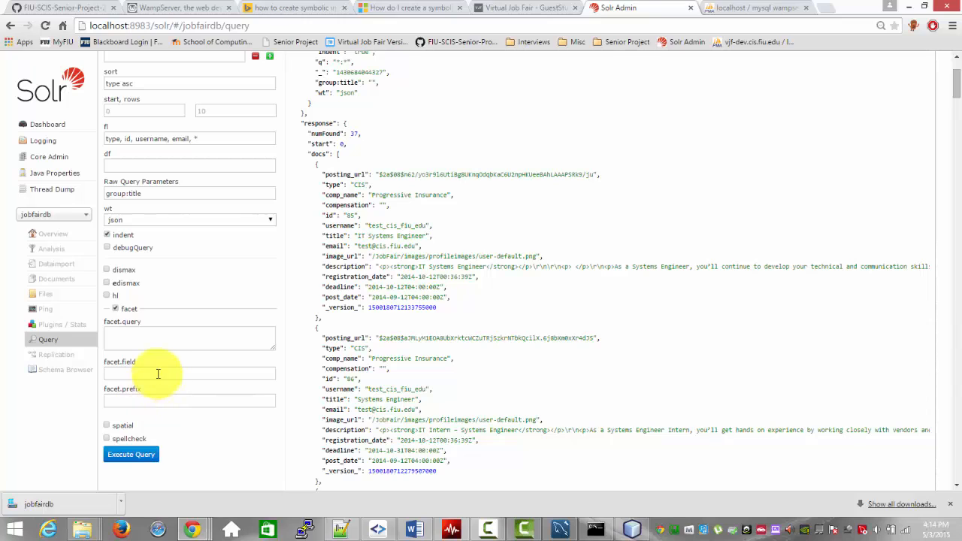
pyautogui.click(157, 373)
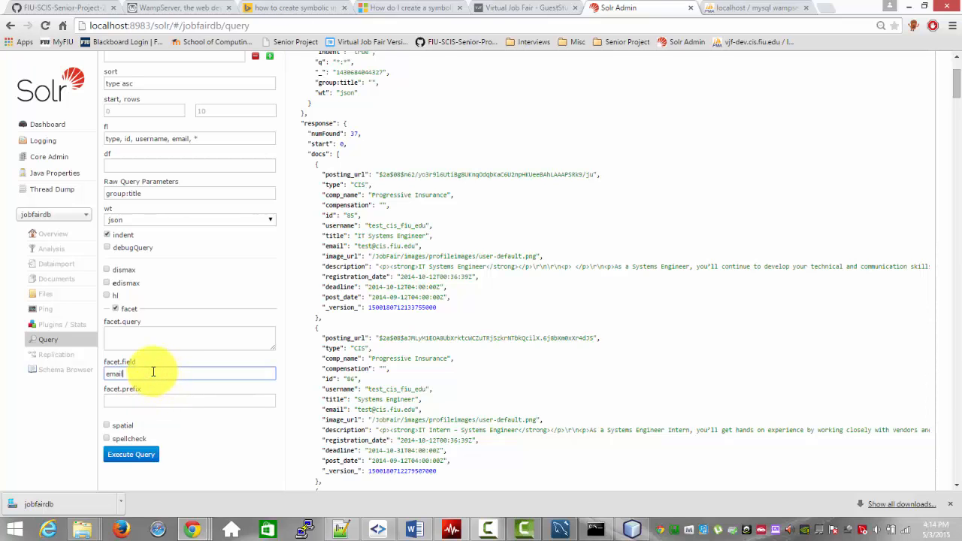
pyautogui.click(128, 454)
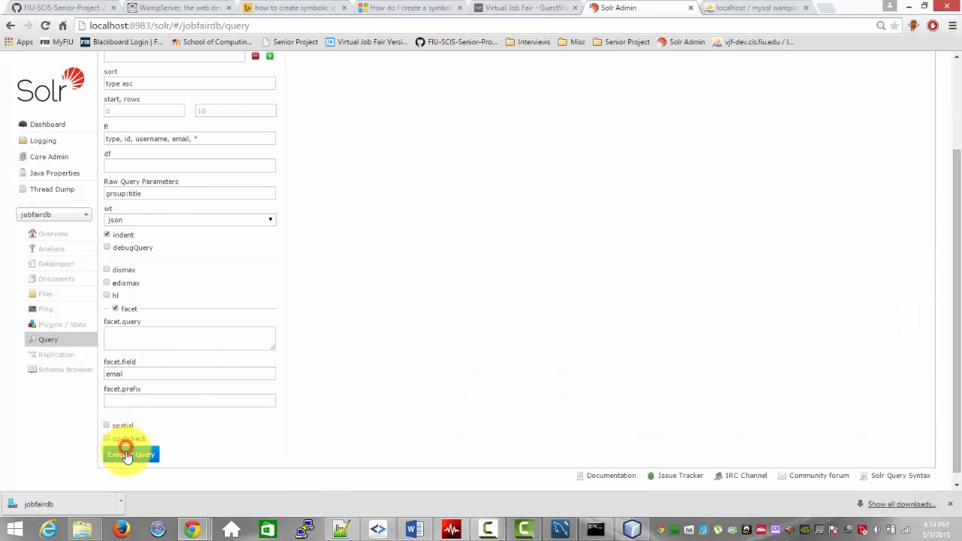
pyautogui.moveTo(952, 80); pyautogui.dragTo(957, 481)
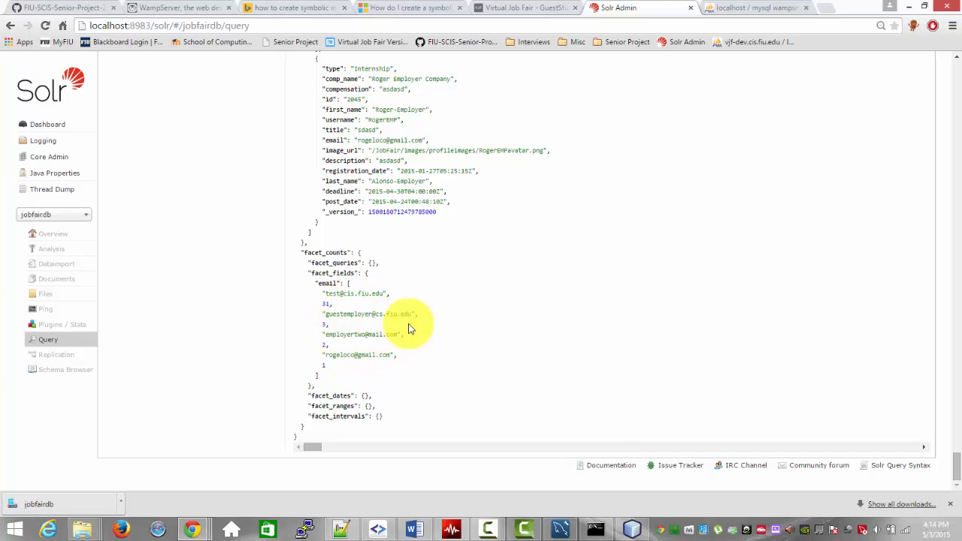
pyautogui.scroll(5, 442, 327)
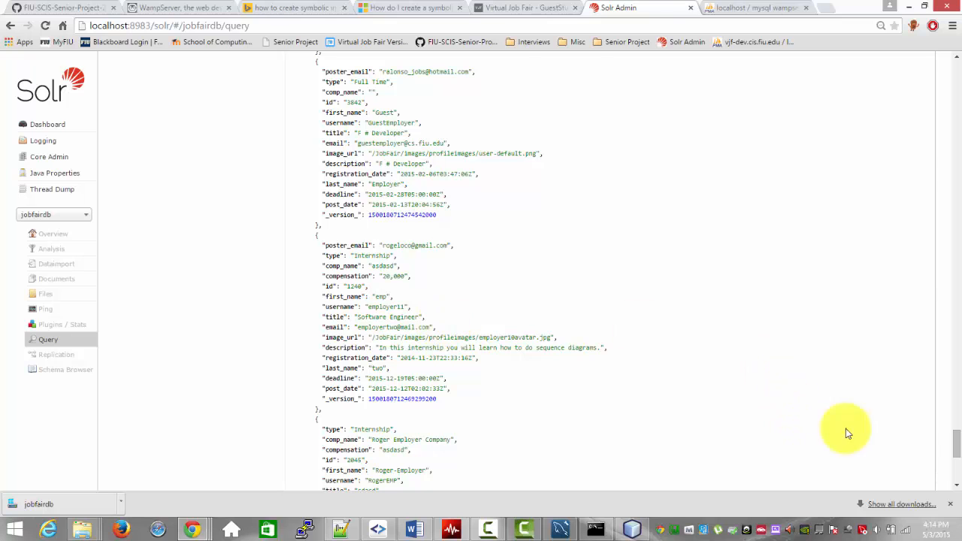
pyautogui.moveTo(953, 439); pyautogui.dragTo(951, 72)
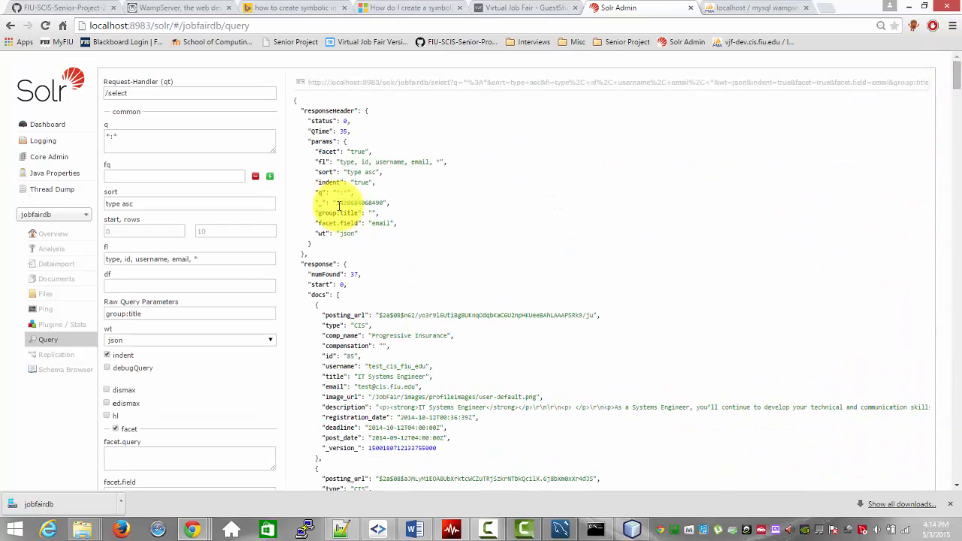
# Step: Stop the running Solr server in the Command Prompt and close its window
pyautogui.click(595, 528)
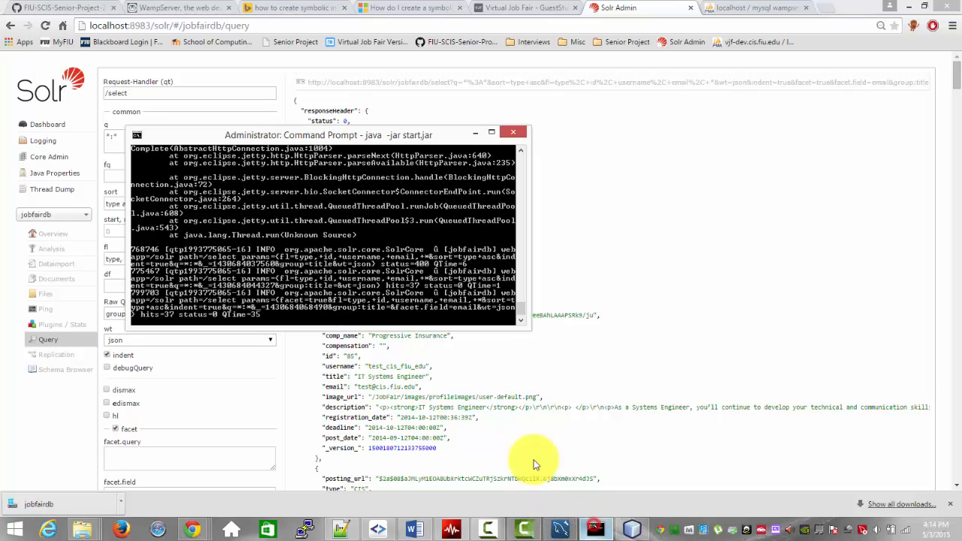
pyautogui.hotkey('ctrl', 'c')
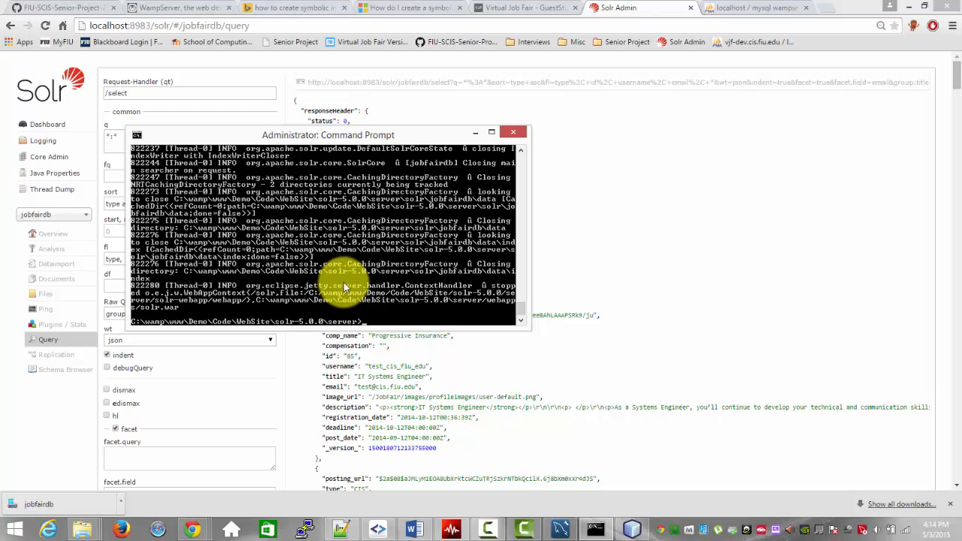
pyautogui.click(513, 133)
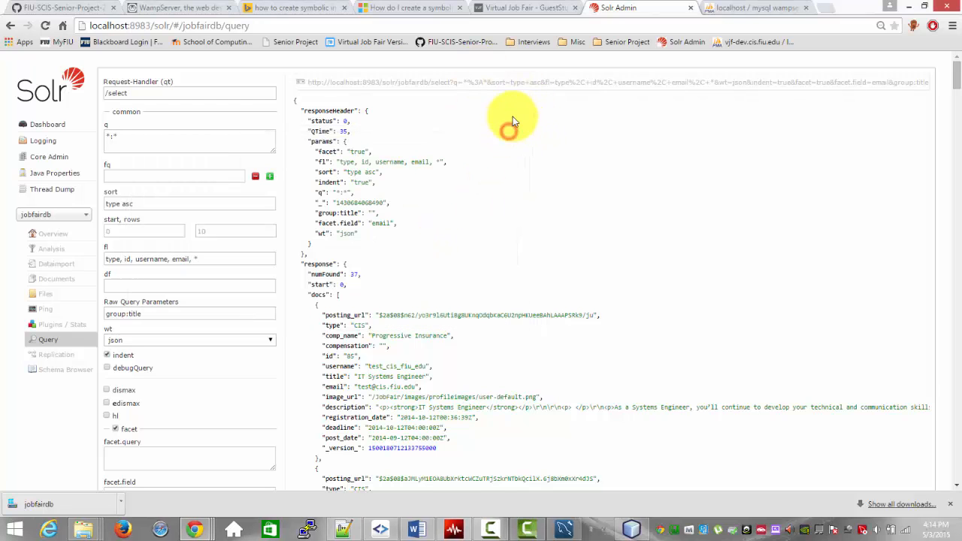
# Step: Load localhost:8983/solr in the browser to check whether the Solr server still responds
pyautogui.moveTo(171, 25); pyautogui.dragTo(311, 26)
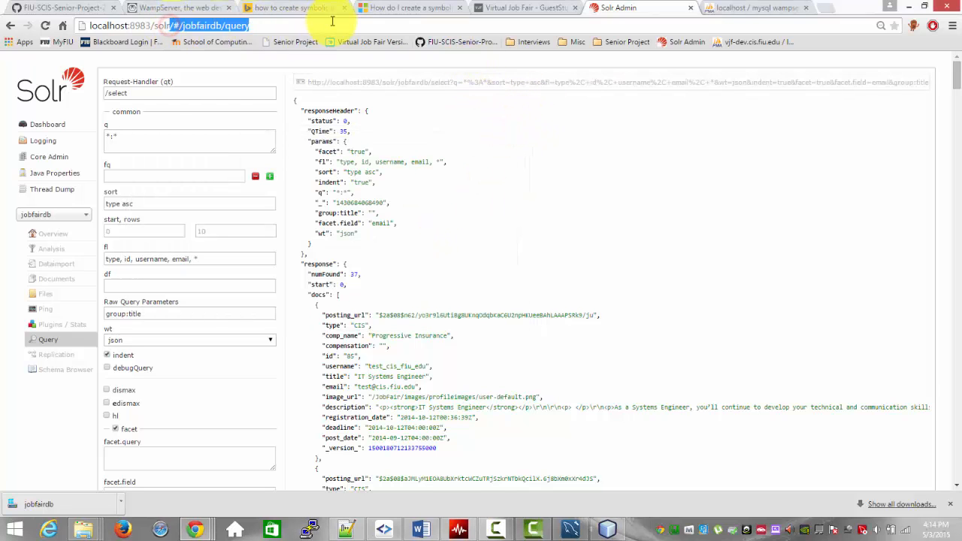
pyautogui.press('BackSpace')
pyautogui.press('Return')
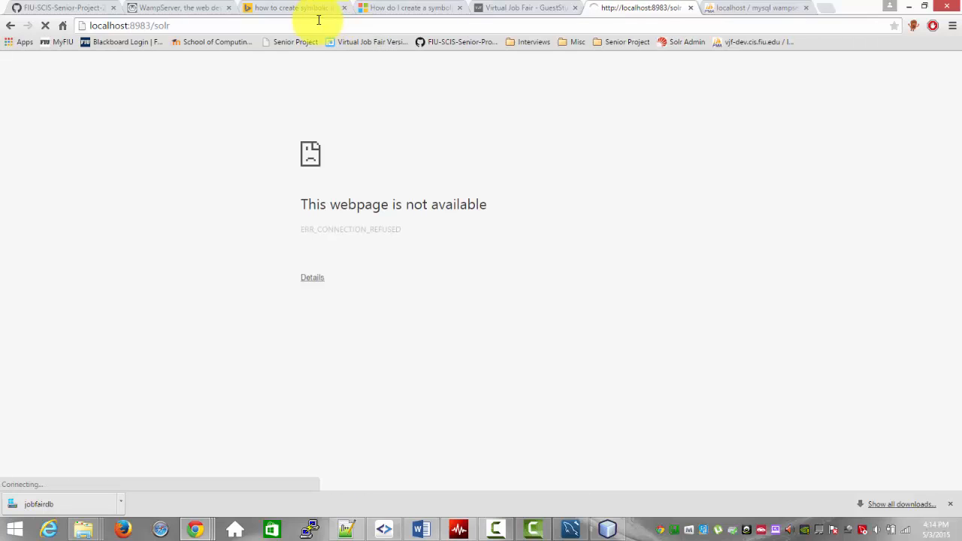
# Step: Close the Solr and phpMyAdmin browser tabs
pyautogui.click(691, 7)
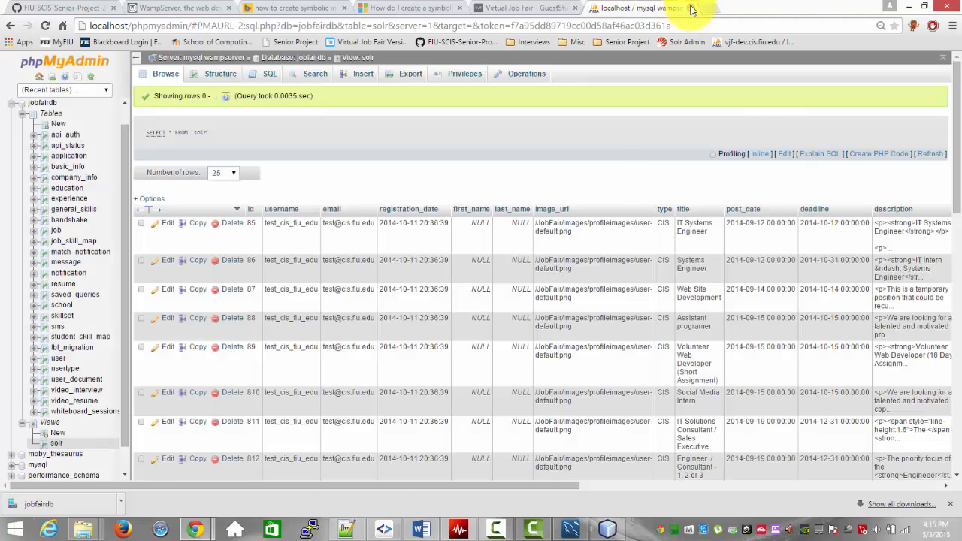
pyautogui.click(691, 8)
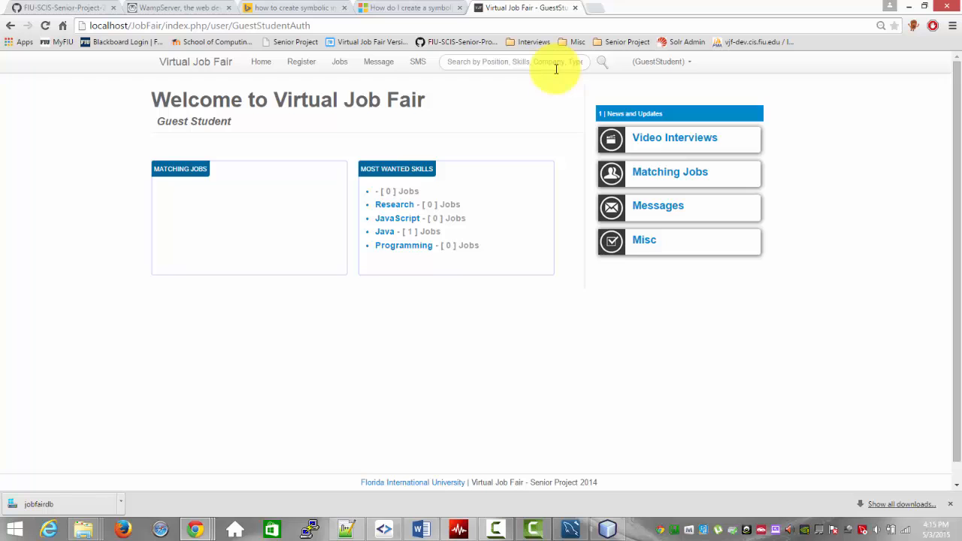
# Step: Switch to Notepad++, open datasource.js and highlight the developer and admin user names and passwords for review
pyautogui.click(348, 528)
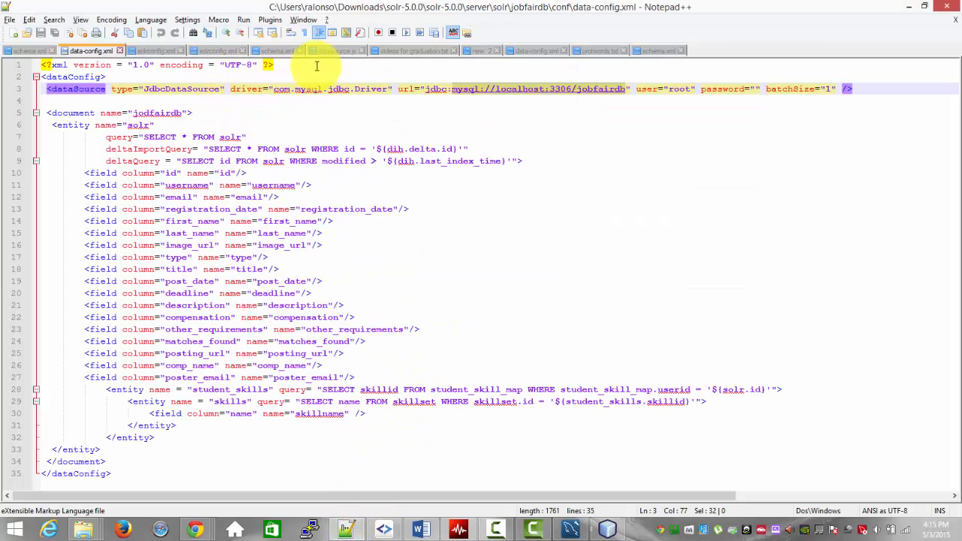
pyautogui.click(337, 54)
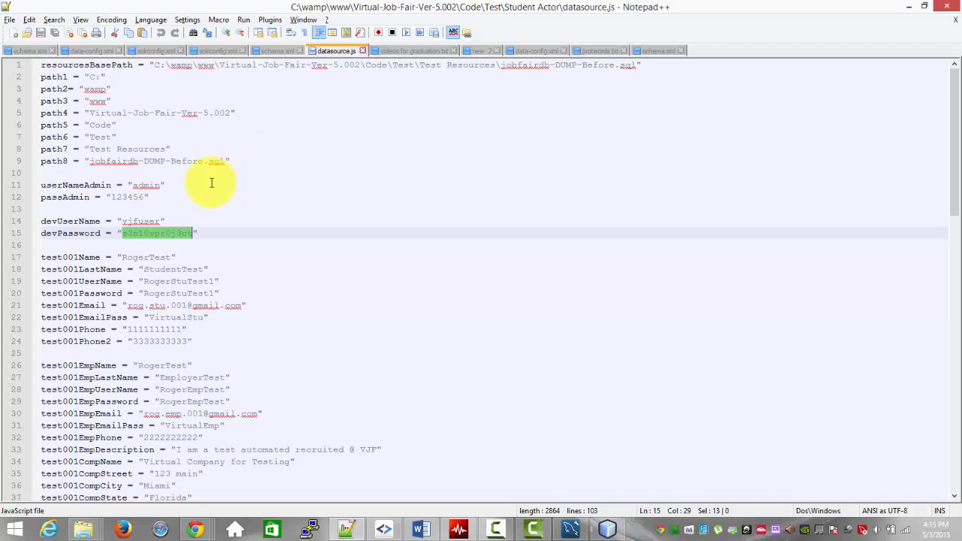
pyautogui.doubleClick(150, 218)
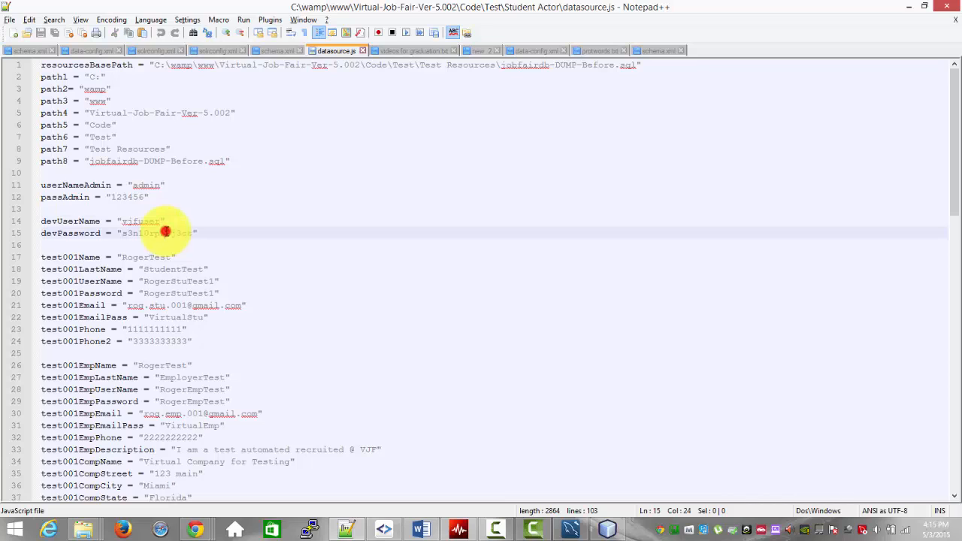
pyautogui.doubleClick(166, 232)
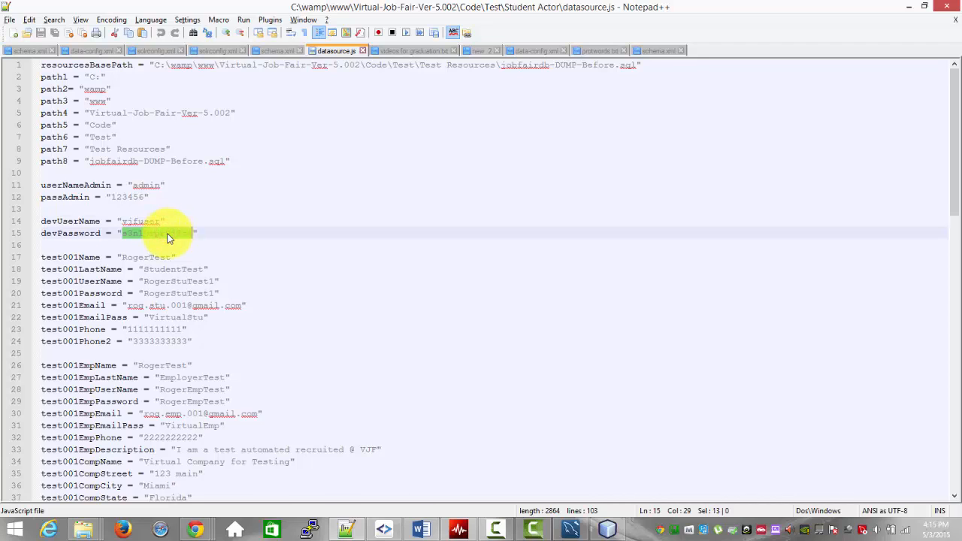
pyautogui.click(140, 185)
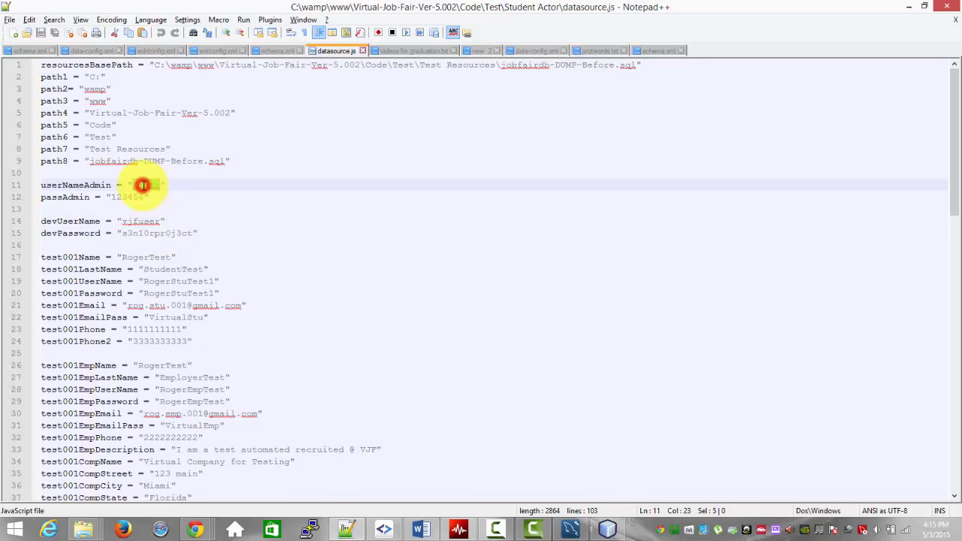
pyautogui.click(129, 197)
pyautogui.doubleClick(130, 197)
# Step: Look through the student, employer and numbered test case entries in datasource.js
pyautogui.scroll(-1, 172, 207)
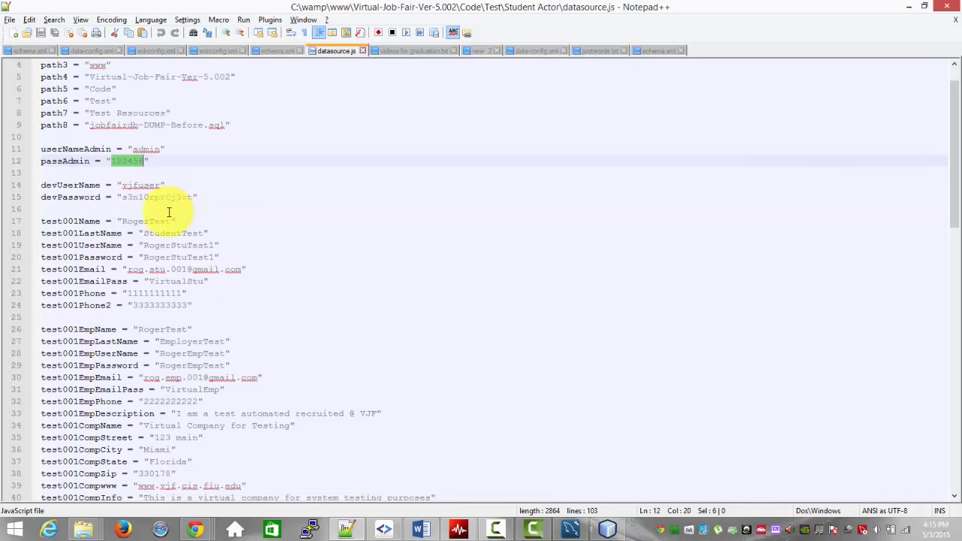
pyautogui.doubleClick(152, 221)
pyautogui.click(172, 245)
pyautogui.scroll(-3, 181, 239)
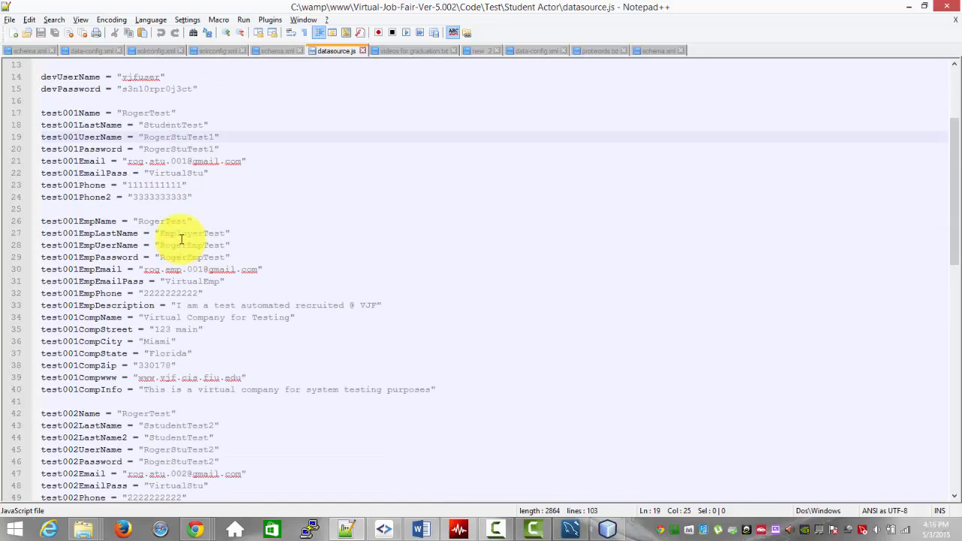
pyautogui.scroll(-6, 181, 239)
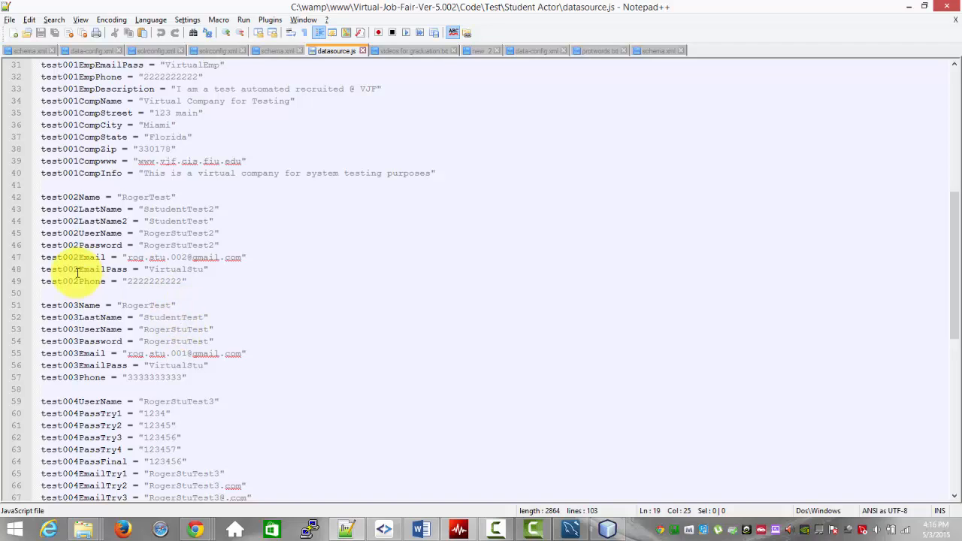
pyautogui.scroll(-7, 121, 284)
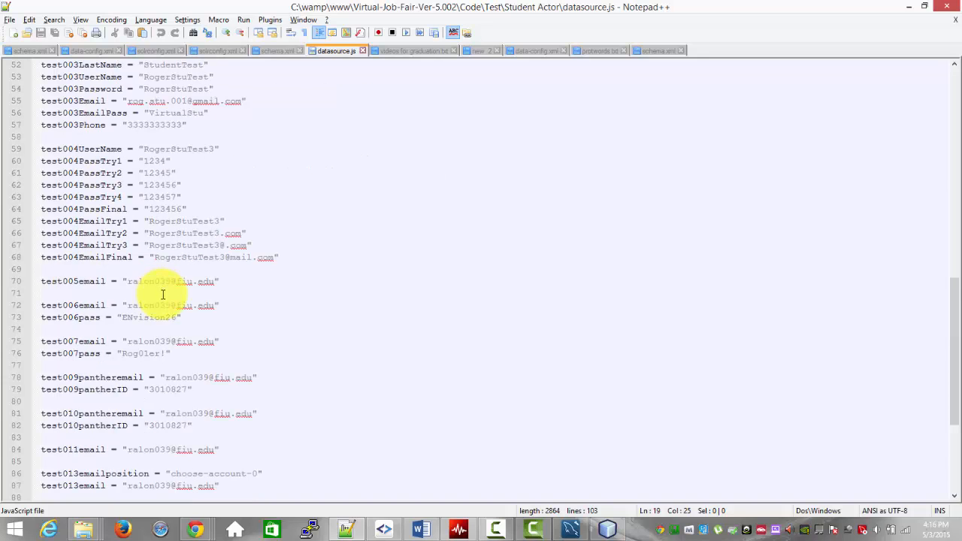
# Step: Review the remaining numbered test account and e-mail entries toward the end of datasource.js
pyautogui.scroll(-5, 163, 295)
pyautogui.scroll(2, 163, 295)
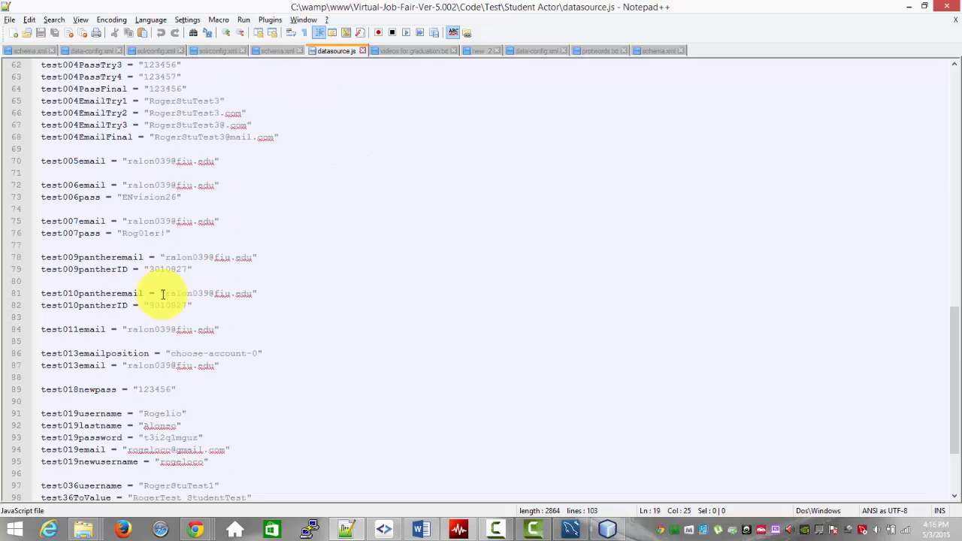
pyautogui.scroll(20, 162, 295)
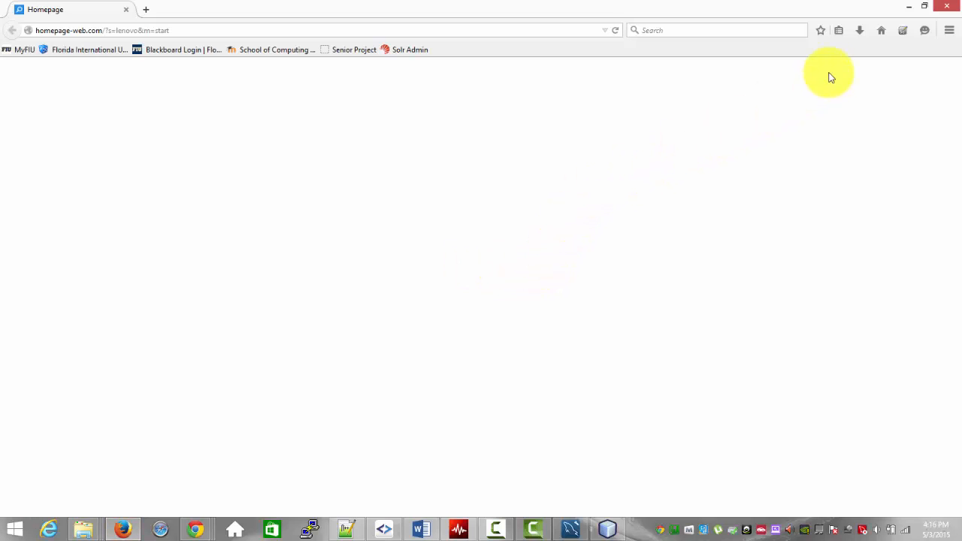
# Step: Switch to Firefox, launch Selenium IDE and bring up the dialog for opening a test suite
pyautogui.click(903, 32)
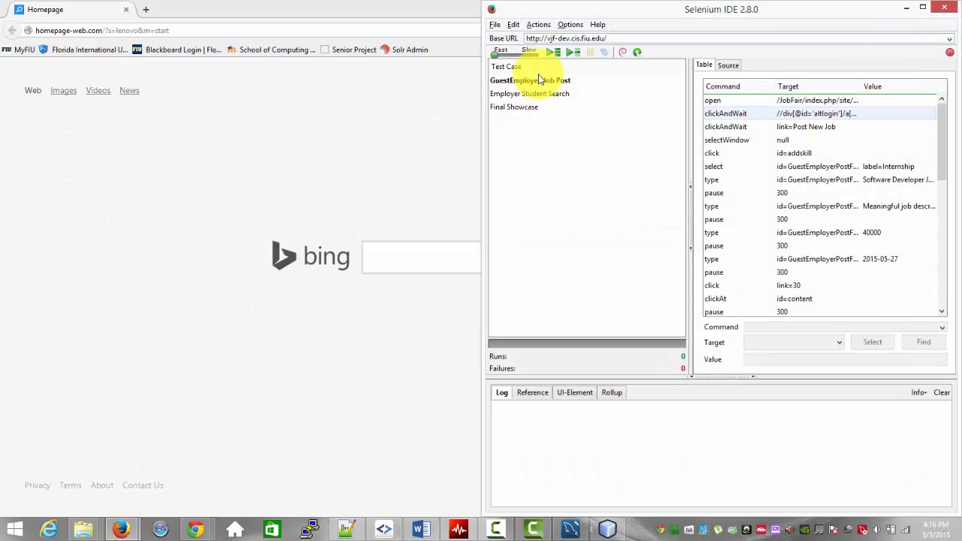
pyautogui.click(495, 25)
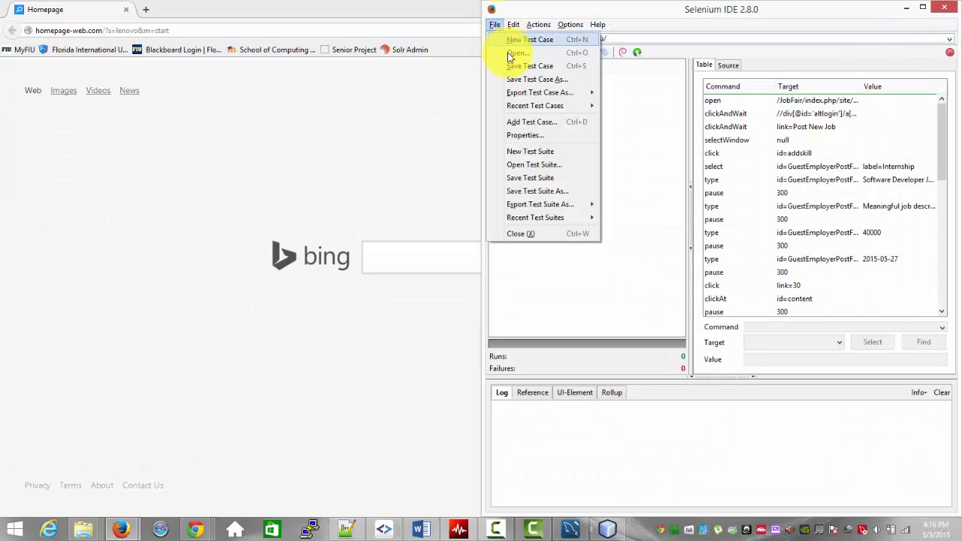
pyautogui.click(524, 167)
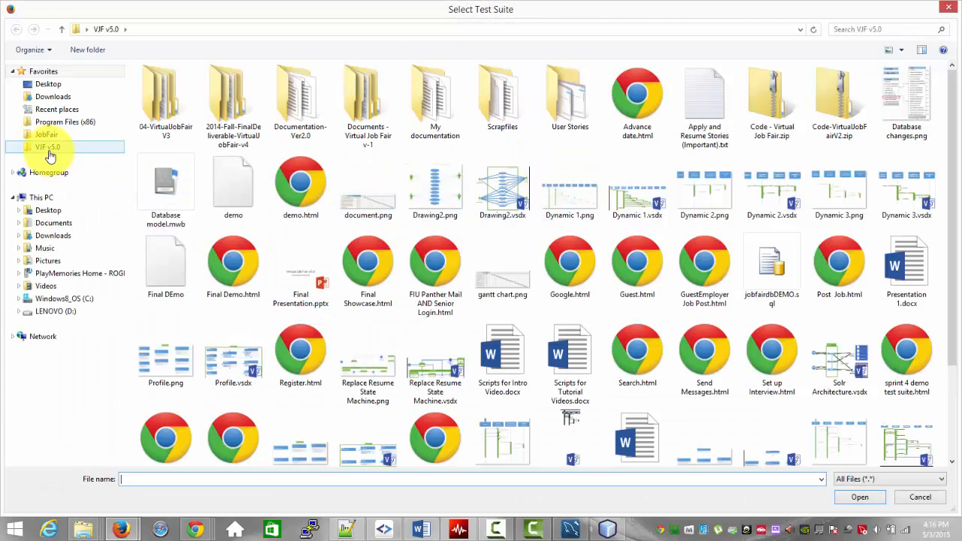
# Step: Open StudentTestSuite from the Student Actor folder under C:\wamp\www\Demo\Code\Test
pyautogui.click(46, 134)
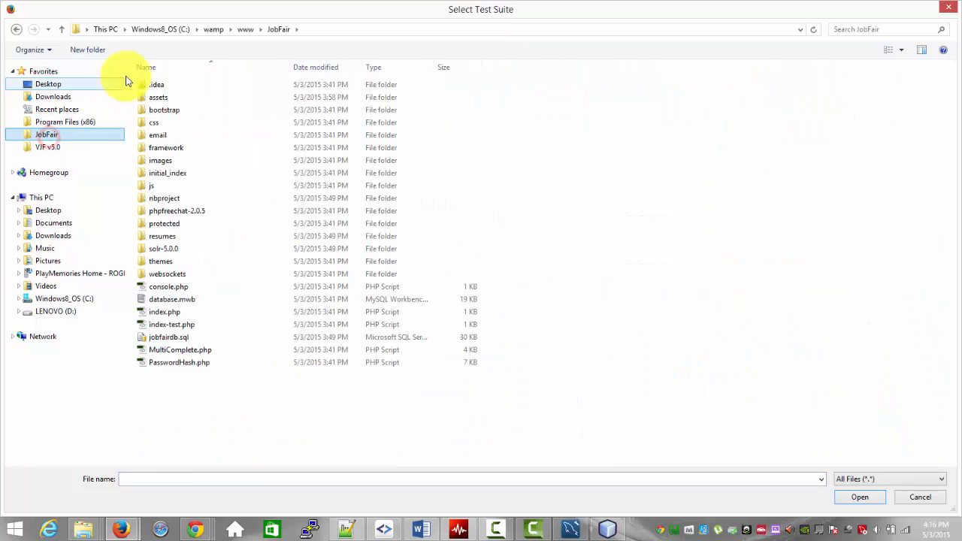
pyautogui.click(244, 29)
pyautogui.doubleClick(183, 109)
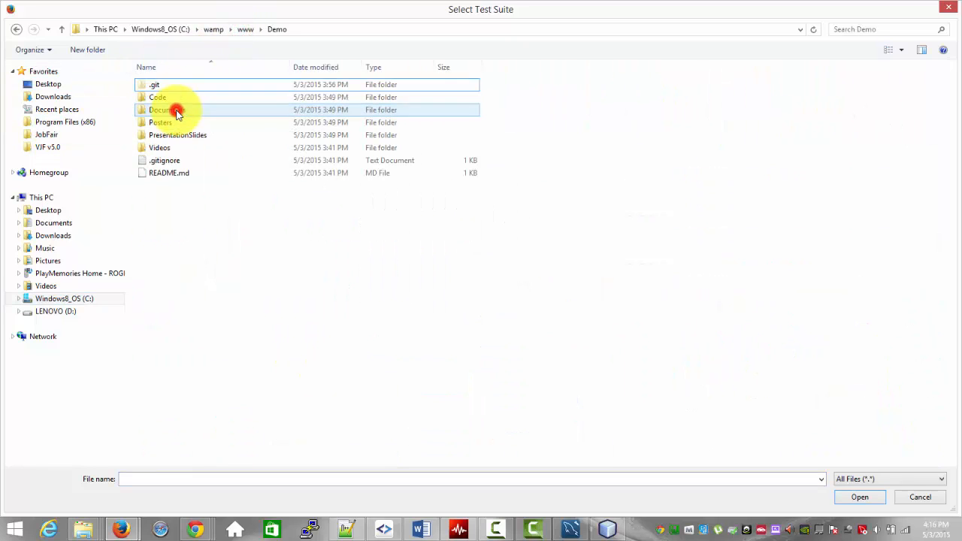
pyautogui.click(181, 98)
pyautogui.doubleClick(179, 96)
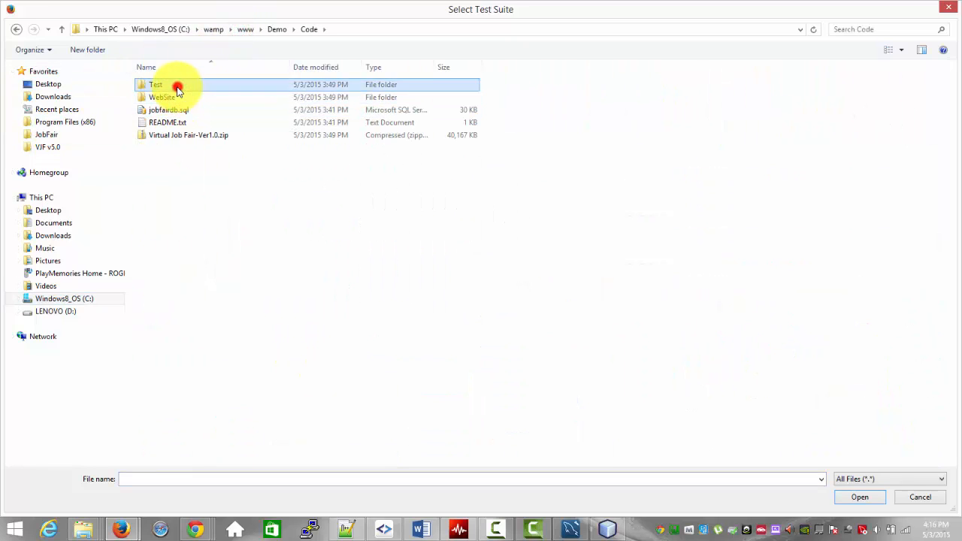
pyautogui.doubleClick(176, 85)
pyautogui.click(178, 100)
pyautogui.doubleClick(178, 100)
pyautogui.click(182, 187)
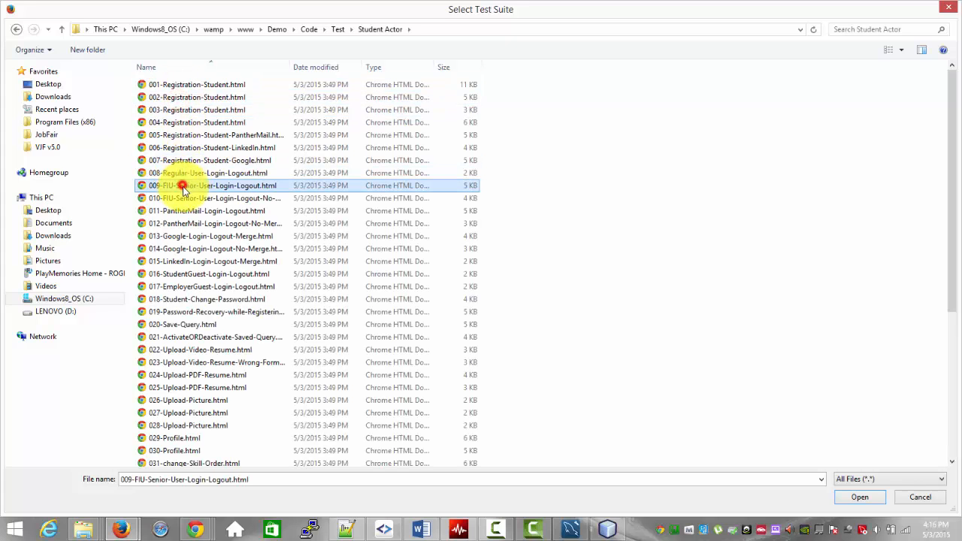
pyautogui.scroll(-6, 186, 233)
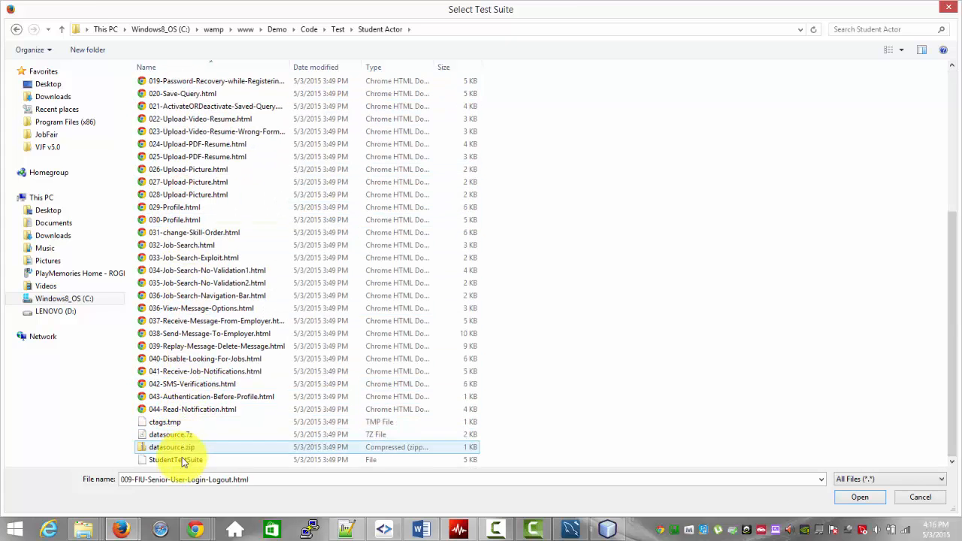
pyautogui.click(180, 459)
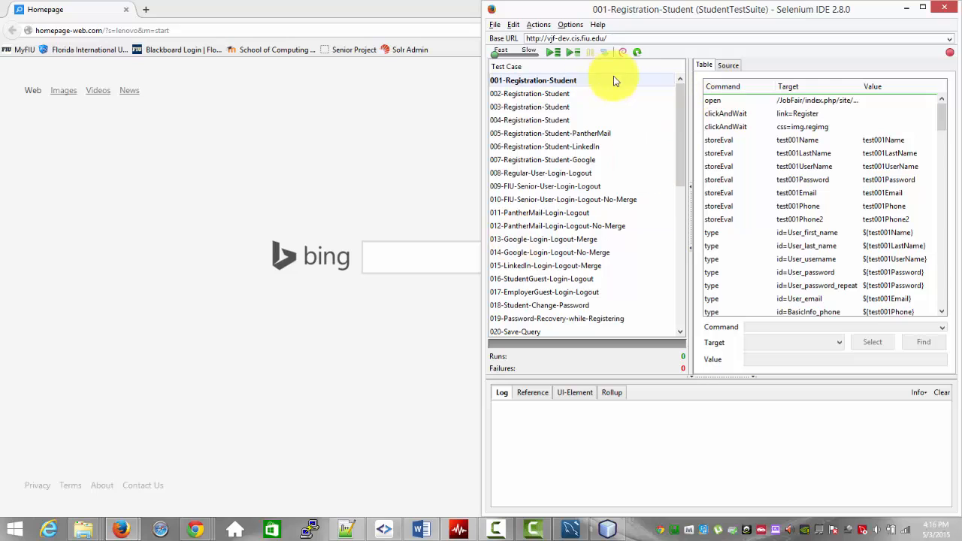
# Step: Look through the suite's test cases and display the commands of 034-Job-Search-No-Validation1
pyautogui.scroll(-1, 675, 182)
pyautogui.moveTo(674, 183); pyautogui.dragTo(672, 315)
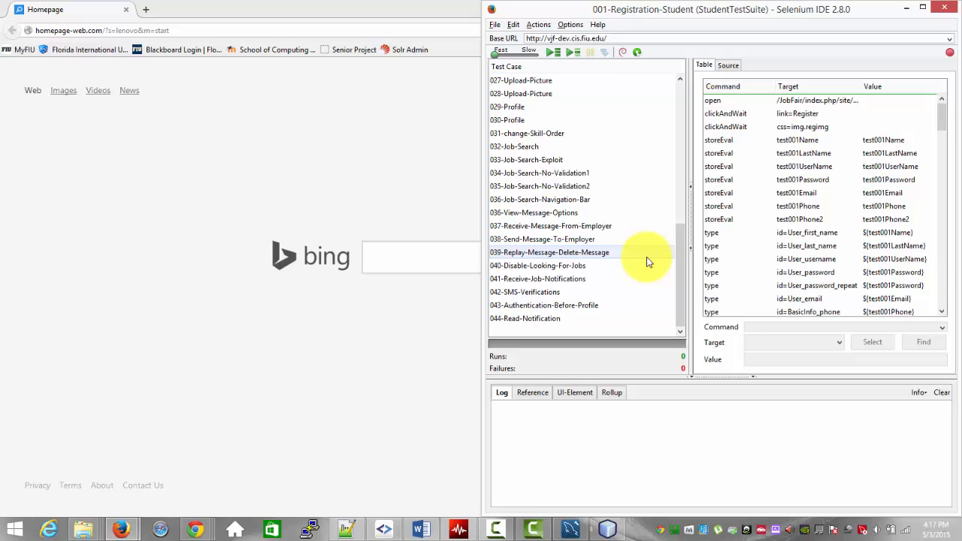
pyautogui.click(559, 158)
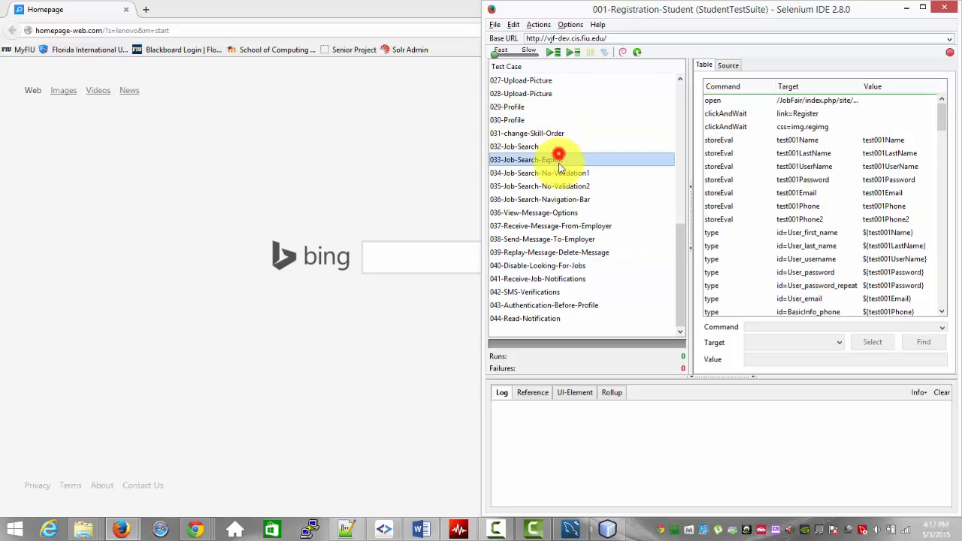
pyautogui.click(560, 177)
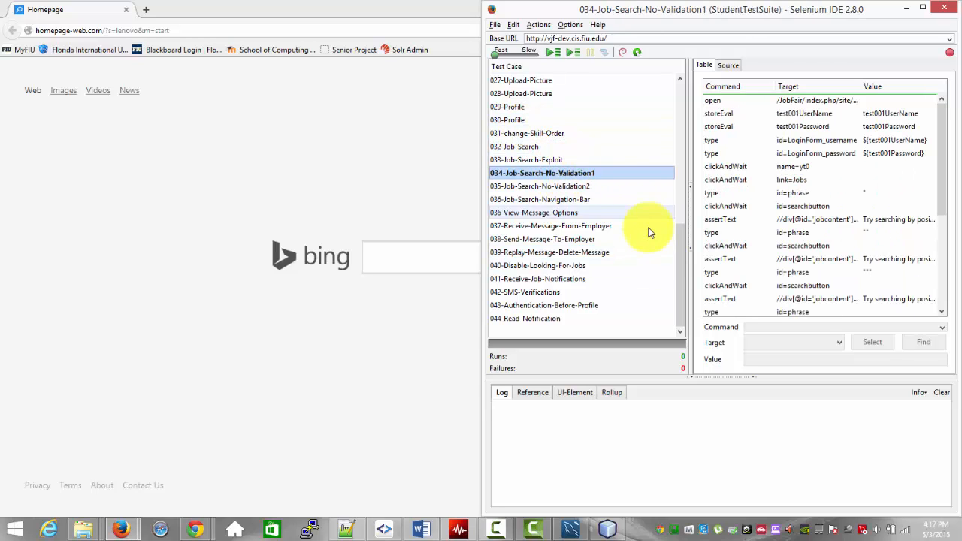
pyautogui.moveTo(678, 260); pyautogui.dragTo(679, 94)
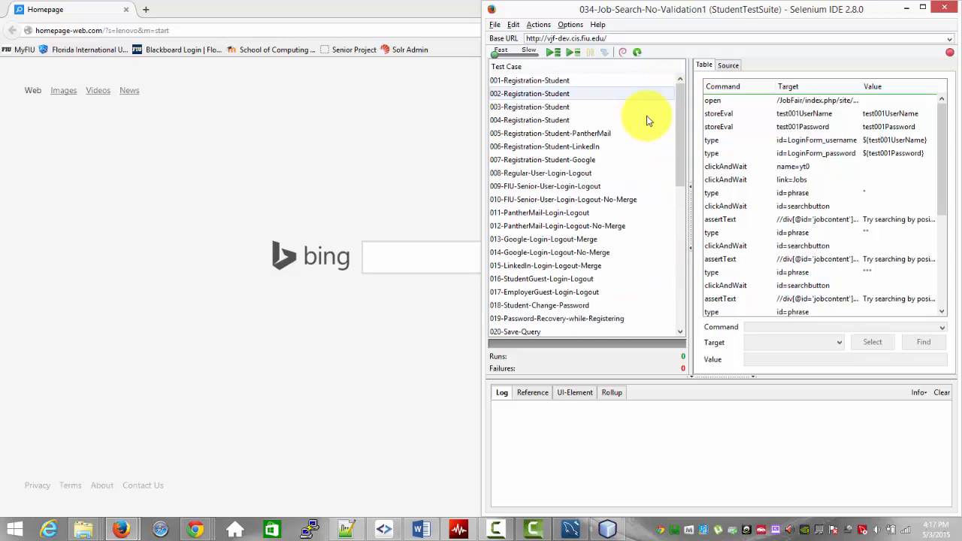
# Step: Check the datasource.js path in the Selenium IDE extensions setting, then close the options without changes
pyautogui.click(573, 24)
pyautogui.click(598, 40)
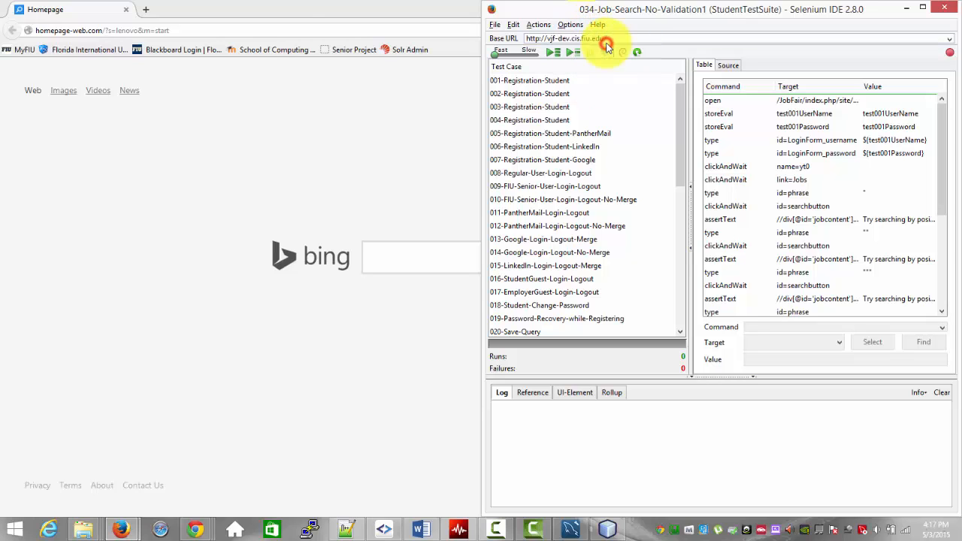
pyautogui.click(24, 166)
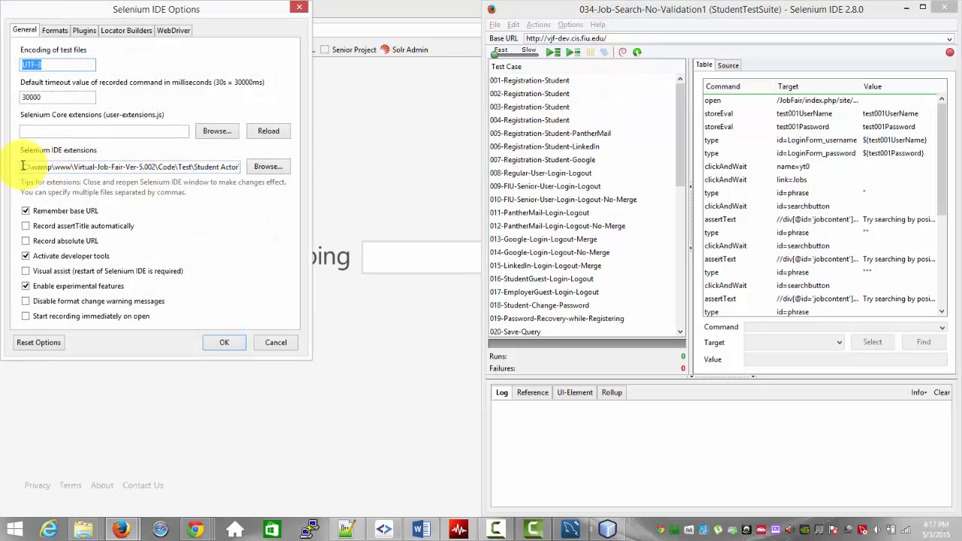
pyautogui.moveTo(179, 166); pyautogui.dragTo(276, 165)
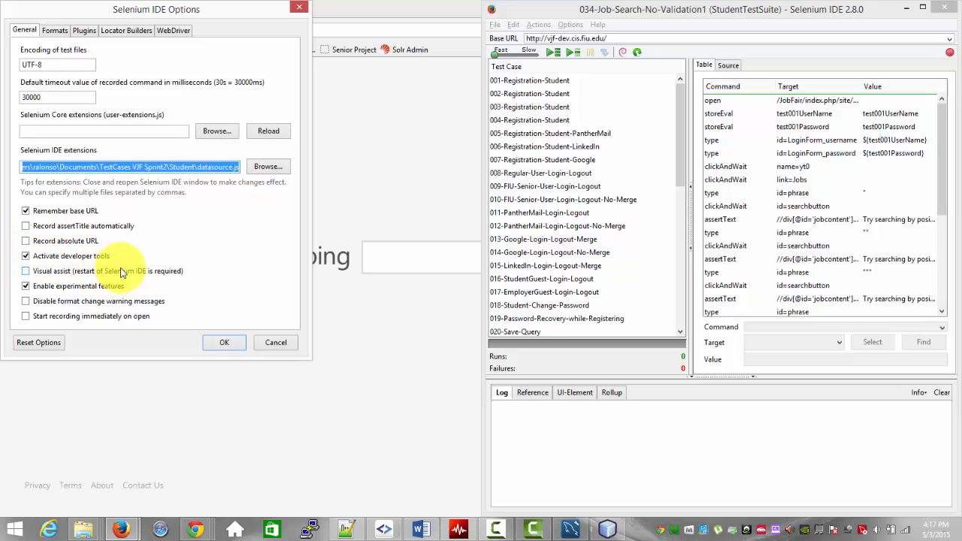
pyautogui.click(299, 10)
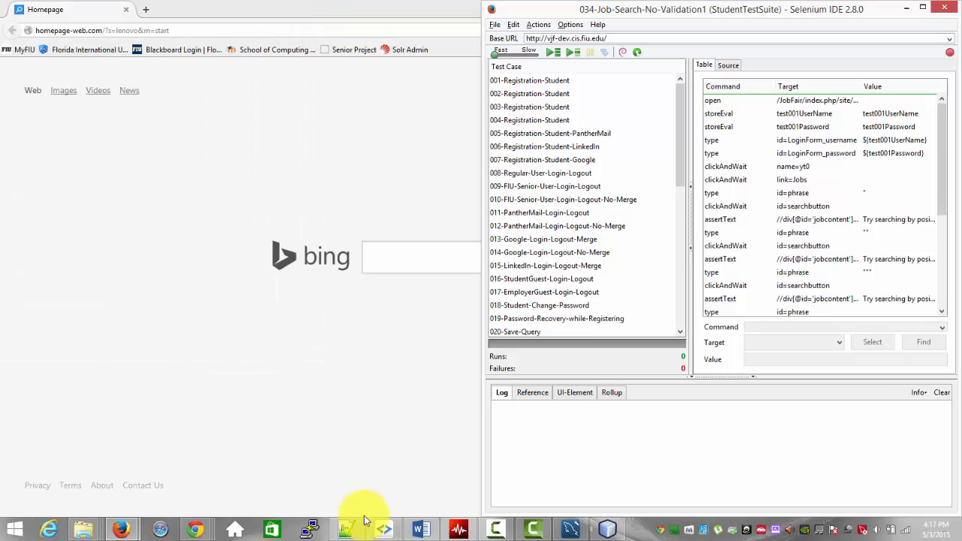
# Step: Bring Selenium IDE back to the front and highlight its Base URL for review
pyautogui.click(373, 482)
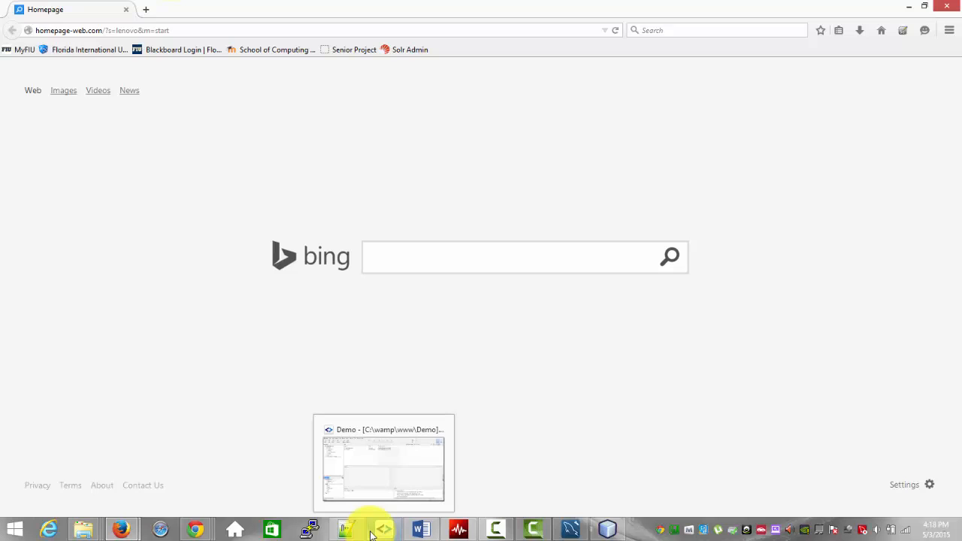
pyautogui.moveTo(440, 532)
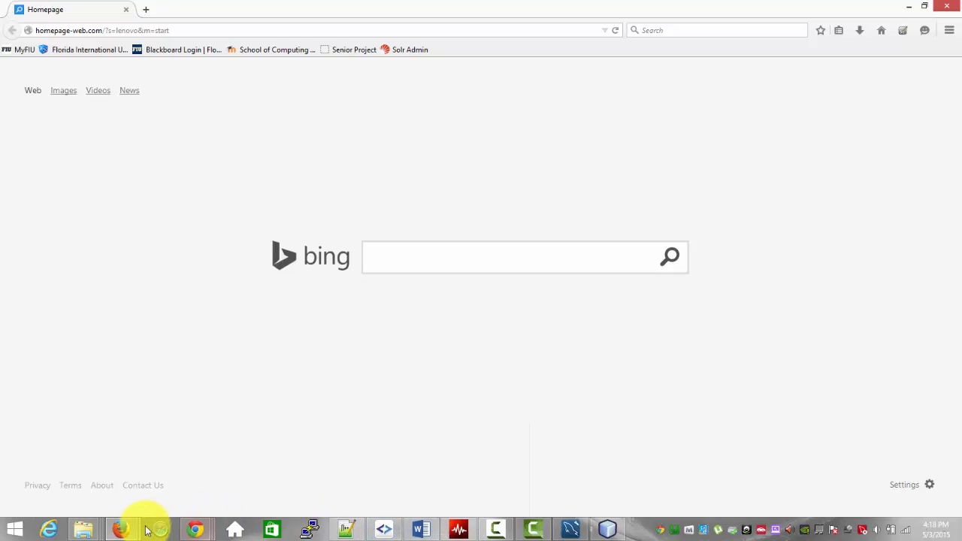
pyautogui.moveTo(128, 527)
pyautogui.click(166, 496)
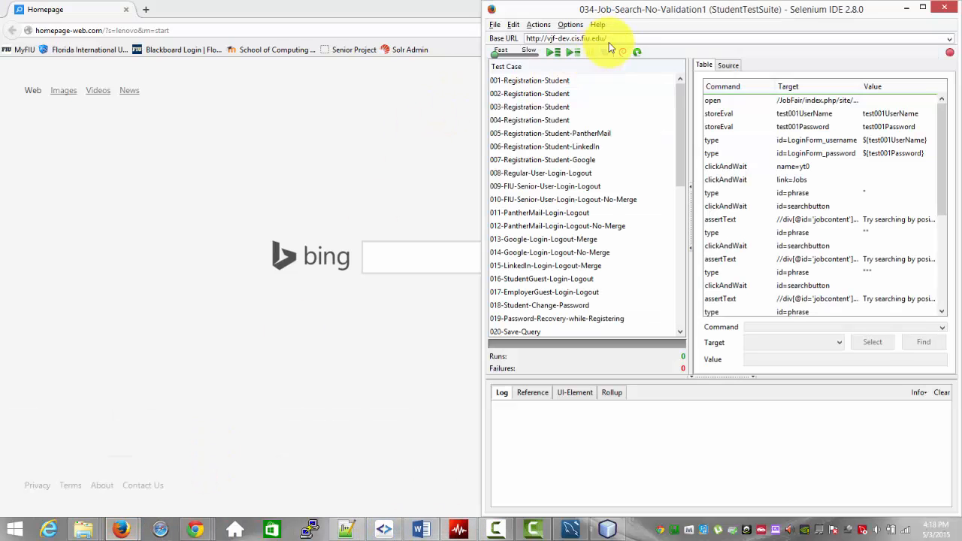
pyautogui.moveTo(609, 40); pyautogui.dragTo(498, 38)
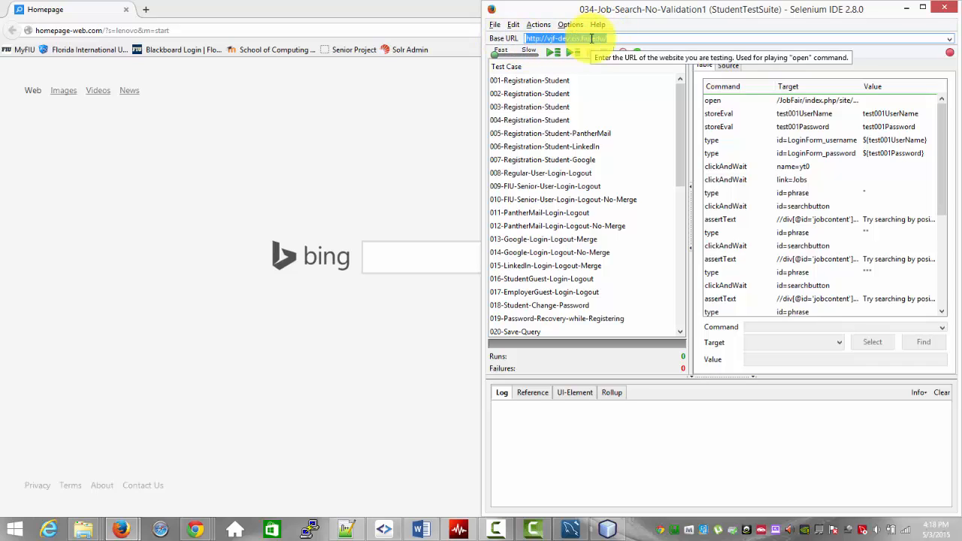
pyautogui.click(340, 131)
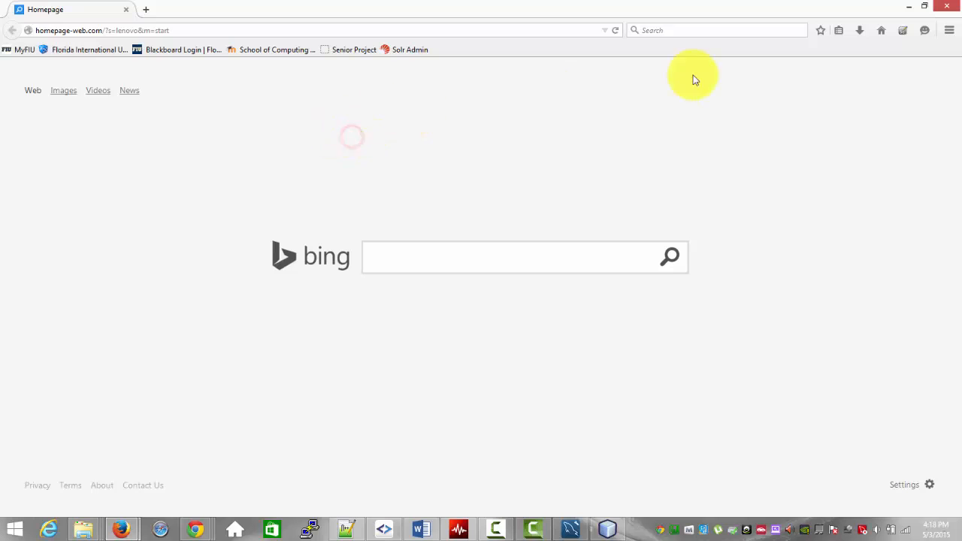
# Step: Switch to phpMyAdmin in Chrome and export the jobfairdb database with the Quick method in SQL format
pyautogui.moveTo(195, 529)
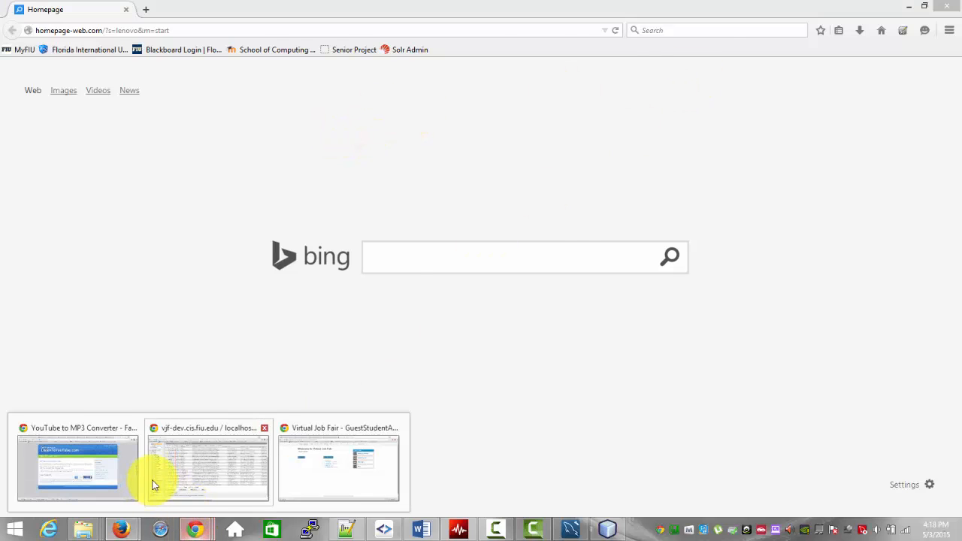
pyautogui.click(183, 466)
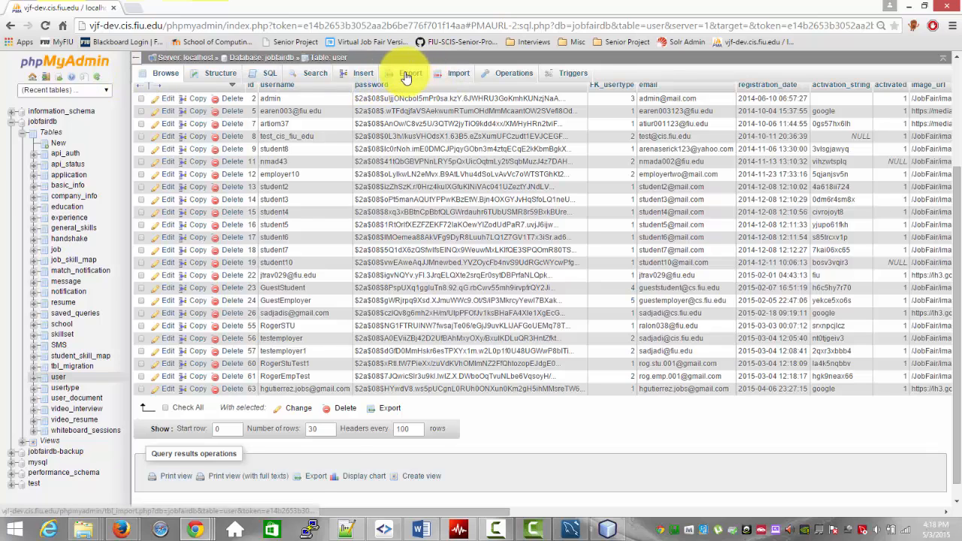
pyautogui.click(355, 75)
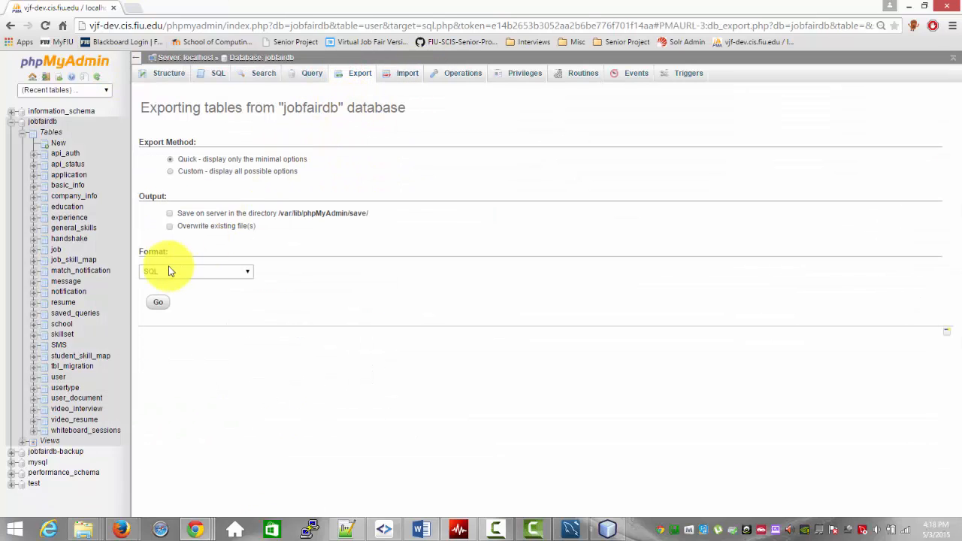
pyautogui.click(156, 303)
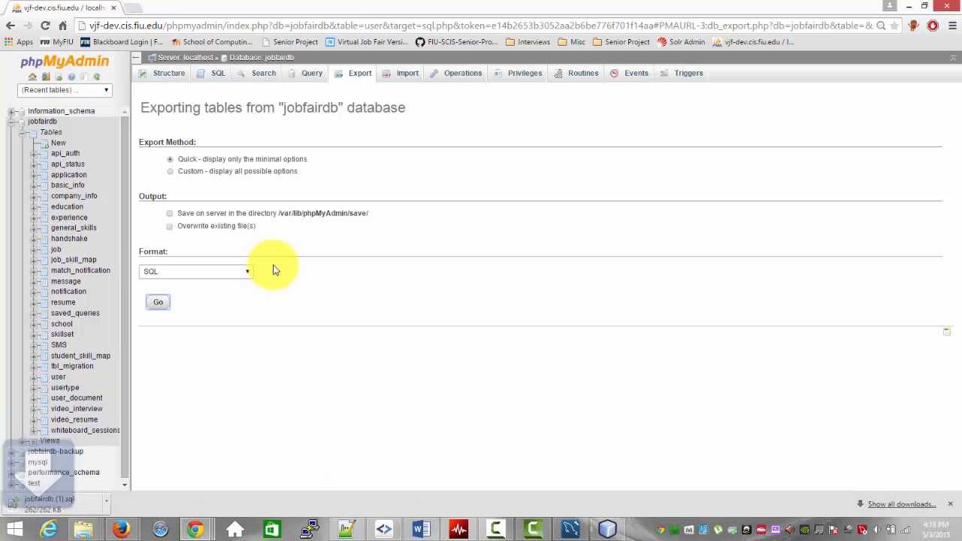
# Step: Show the downloaded jobfairdb SQL export in its folder and open it in Notepad++
pyautogui.click(122, 505)
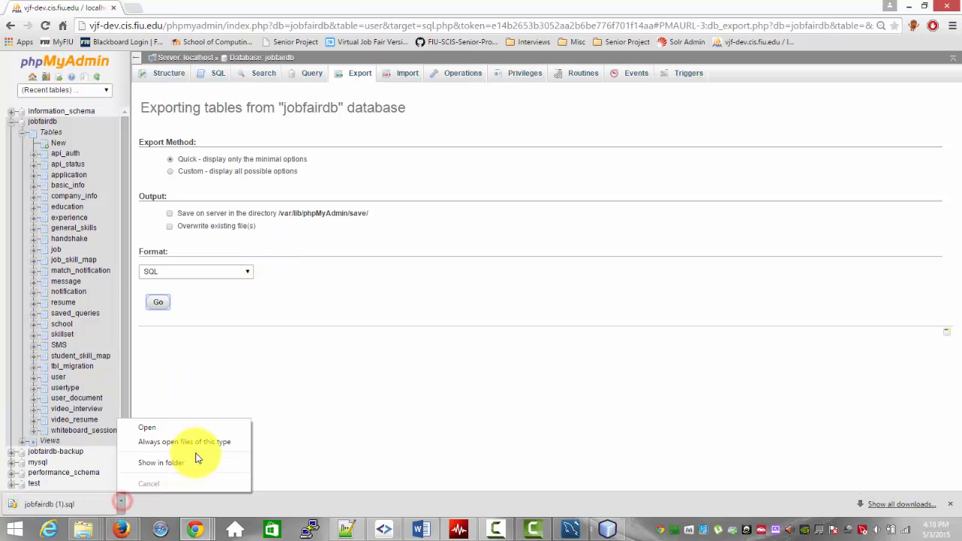
pyautogui.click(182, 460)
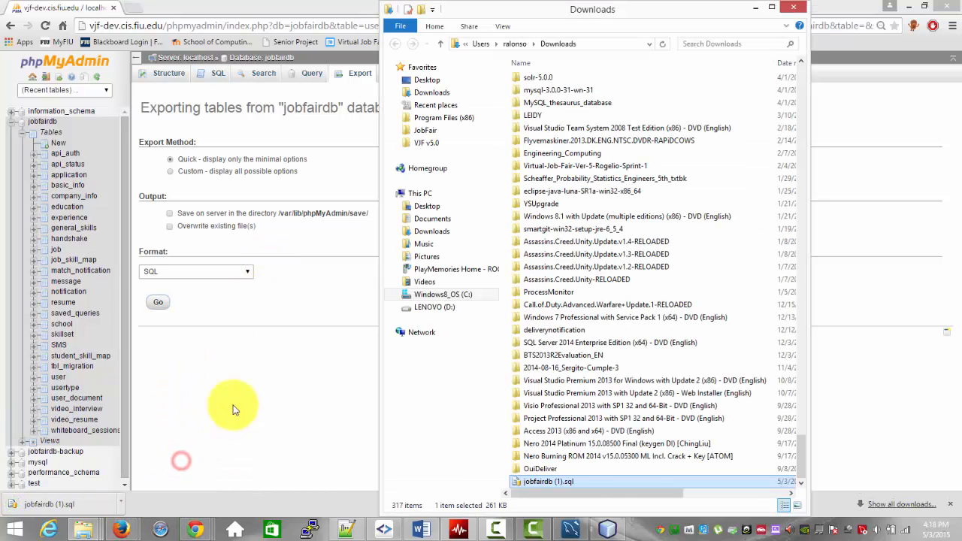
pyautogui.rightClick(560, 487)
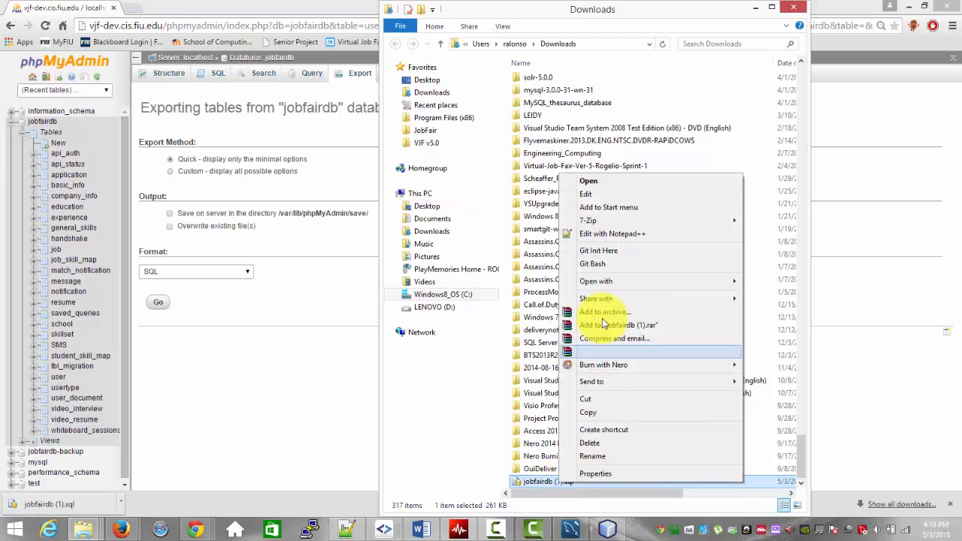
pyautogui.click(613, 234)
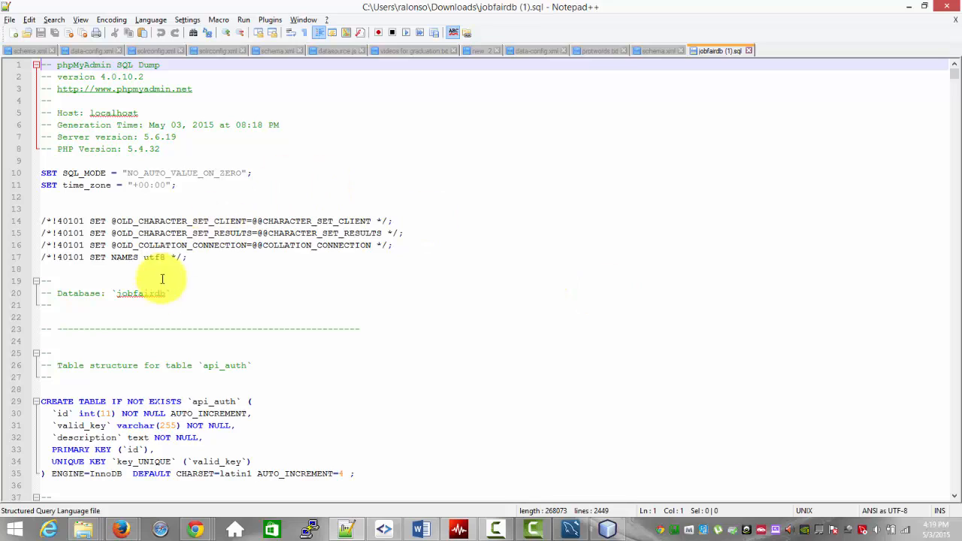
# Step: Below the Database comment, add the lines CREATE DATABASE IF NOT EXISTS `jobfairdb`; and USE `jobfairdb`;
pyautogui.click(136, 305)
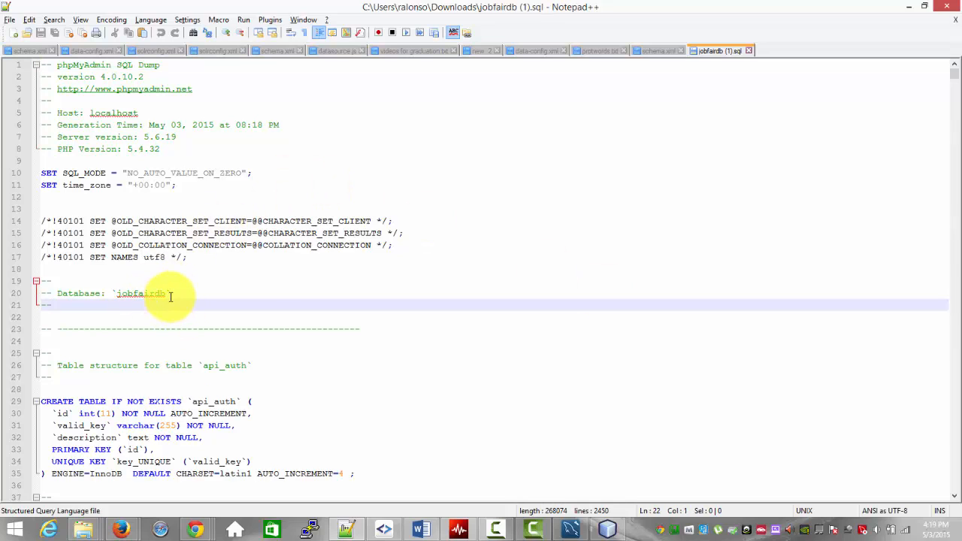
pyautogui.press('Return')
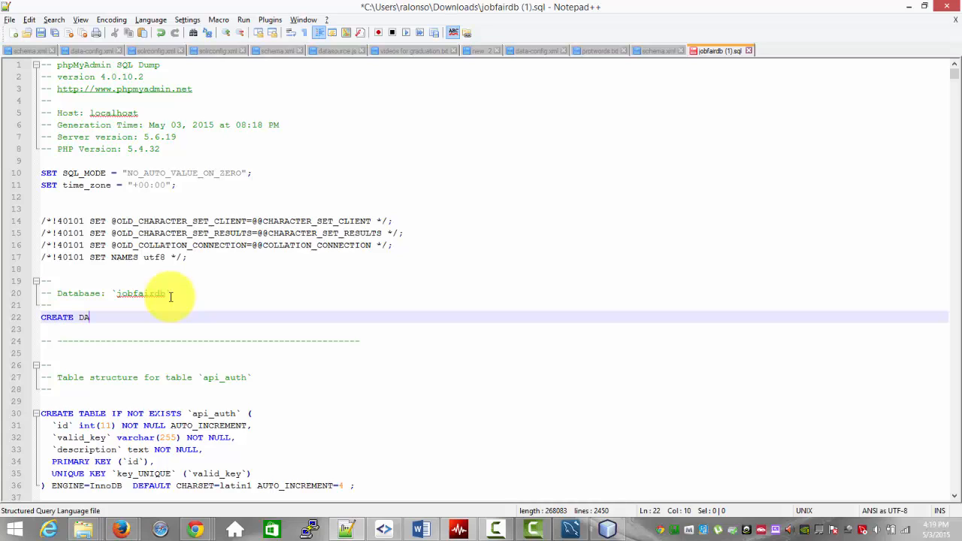
pyautogui.write('CREATE DATABASE IF NOT EXISTS `jobfairdb`;')
pyautogui.press('Return')
pyautogui.write('USE `jobfairdb`;')
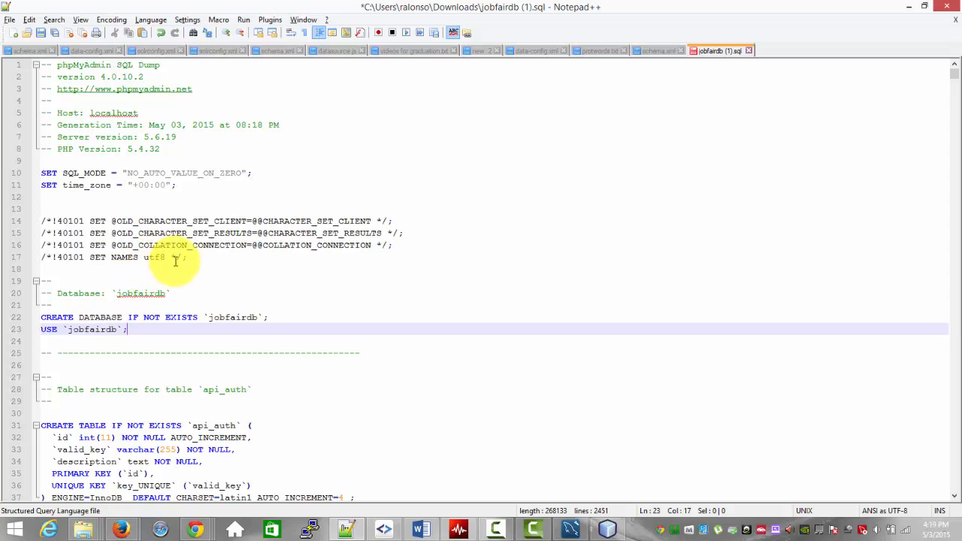
# Step: Save the edited jobfairdb SQL file, then minimize Notepad++ and the Downloads folder to return to phpMyAdmin
pyautogui.hotkey('ctrl', 's')
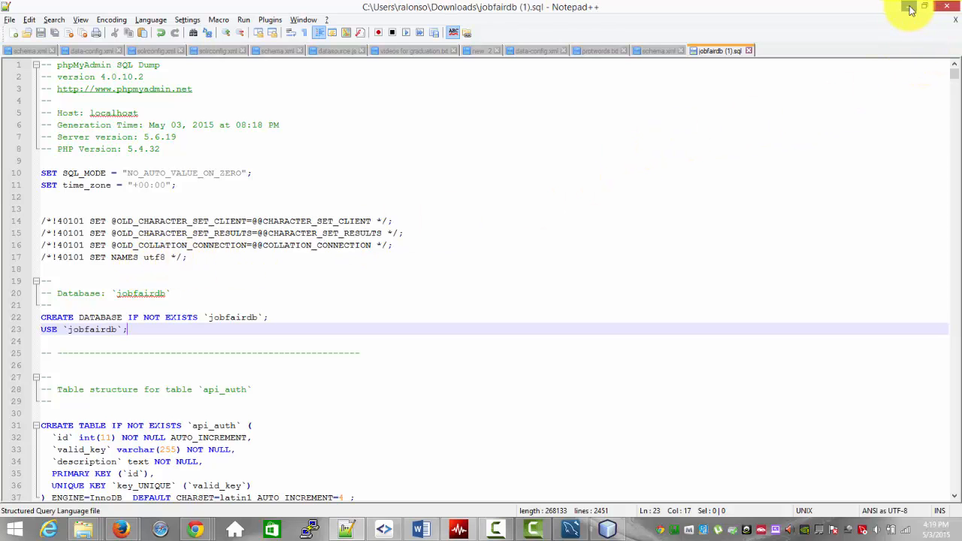
pyautogui.click(911, 9)
pyautogui.click(757, 7)
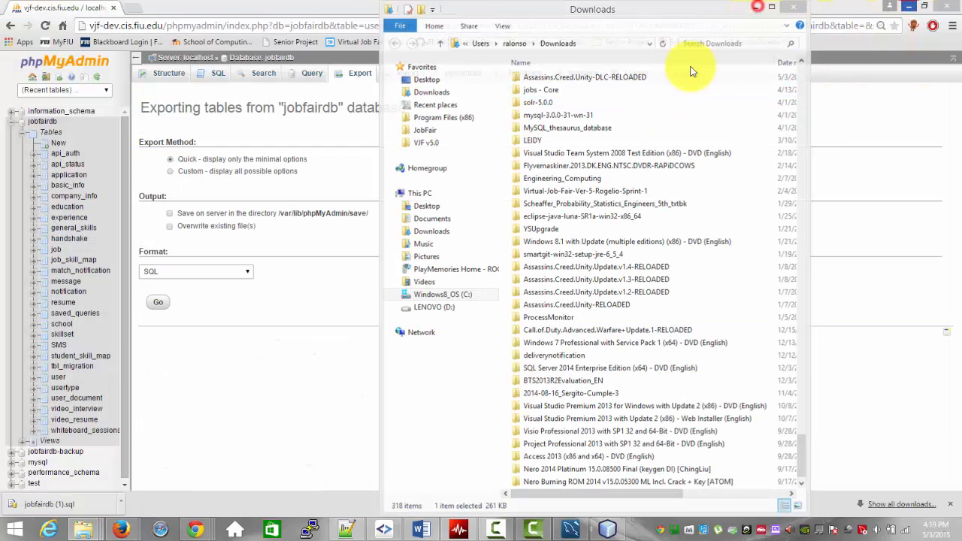
# Step: Import jobfairdb-DUMP-Before.sql from www\Demo\Code\Test\Test Resources into the jobfairdb database in SQL format
pyautogui.click(408, 73)
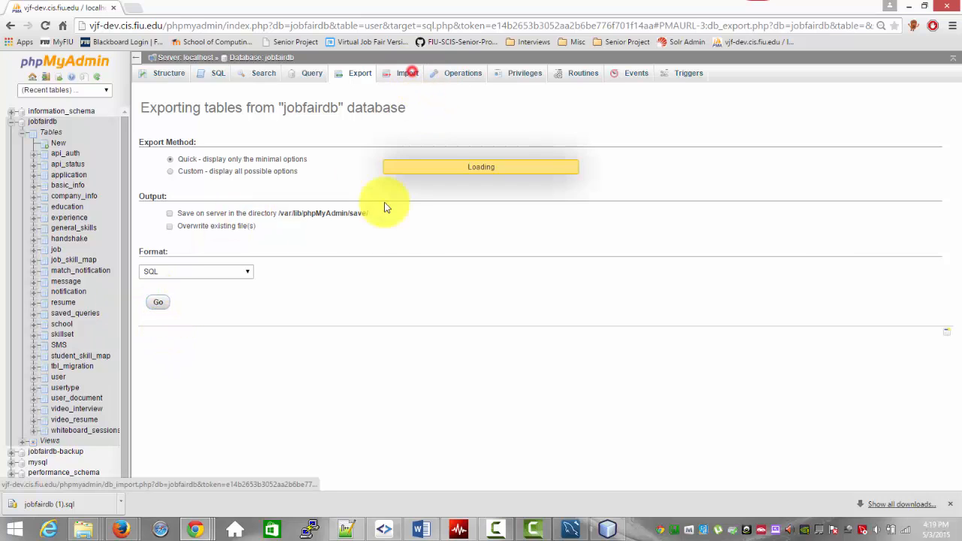
pyautogui.click(305, 185)
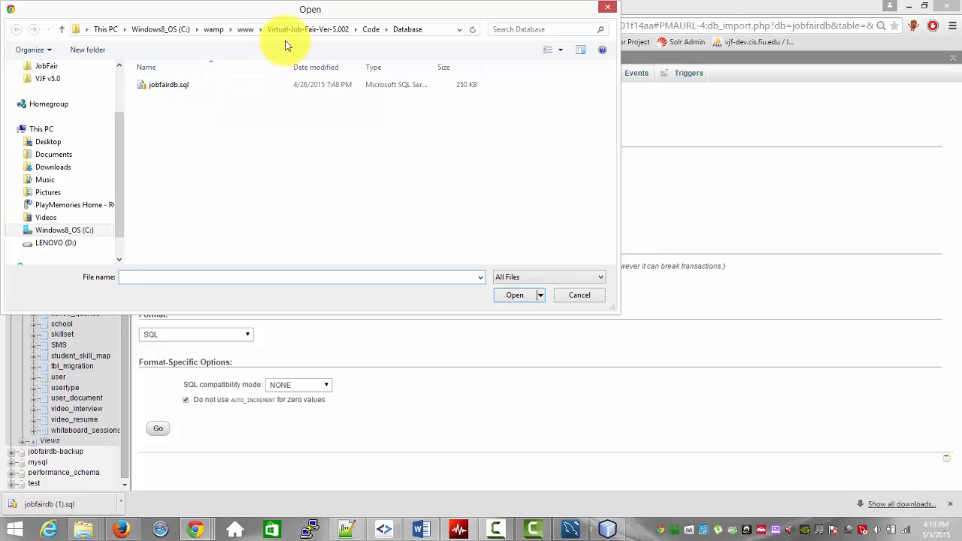
pyautogui.click(251, 33)
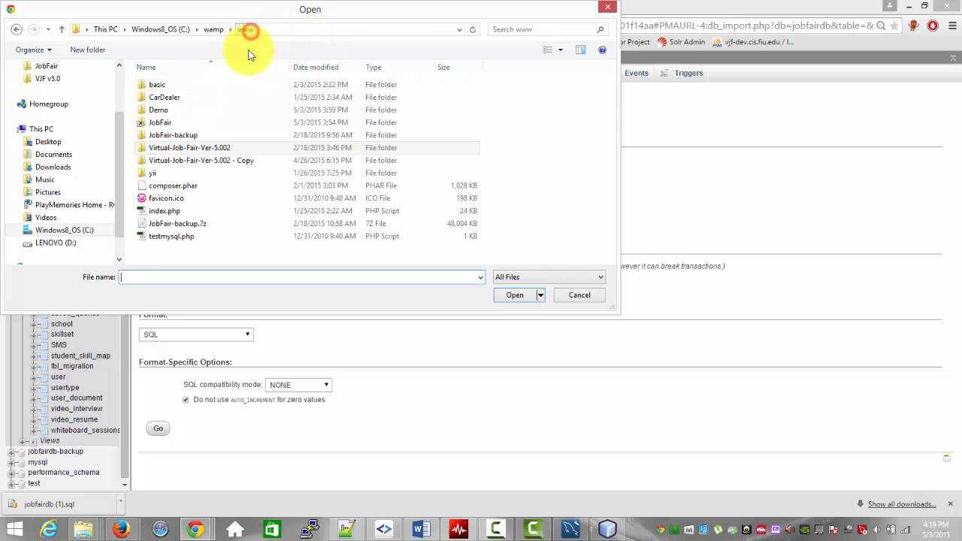
pyautogui.click(200, 122)
pyautogui.doubleClick(201, 122)
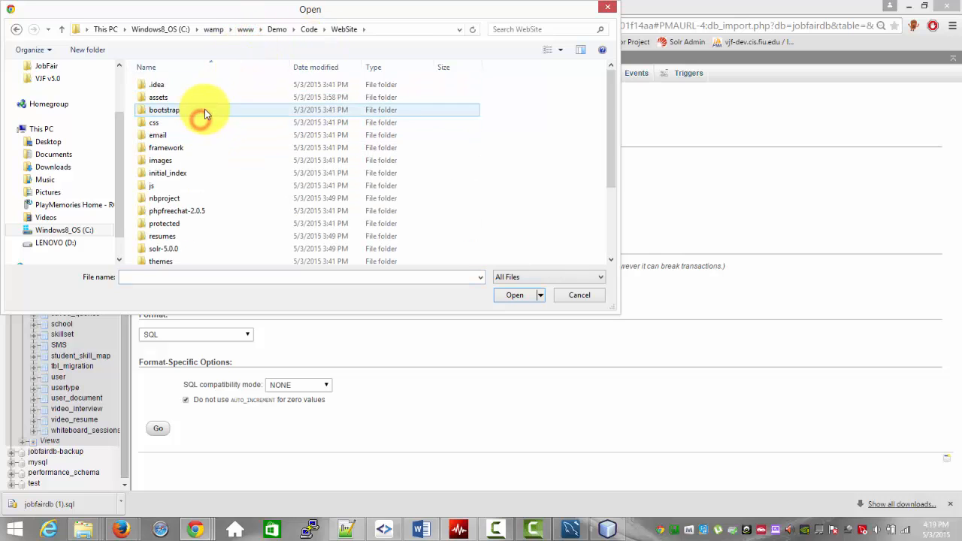
pyautogui.click(307, 32)
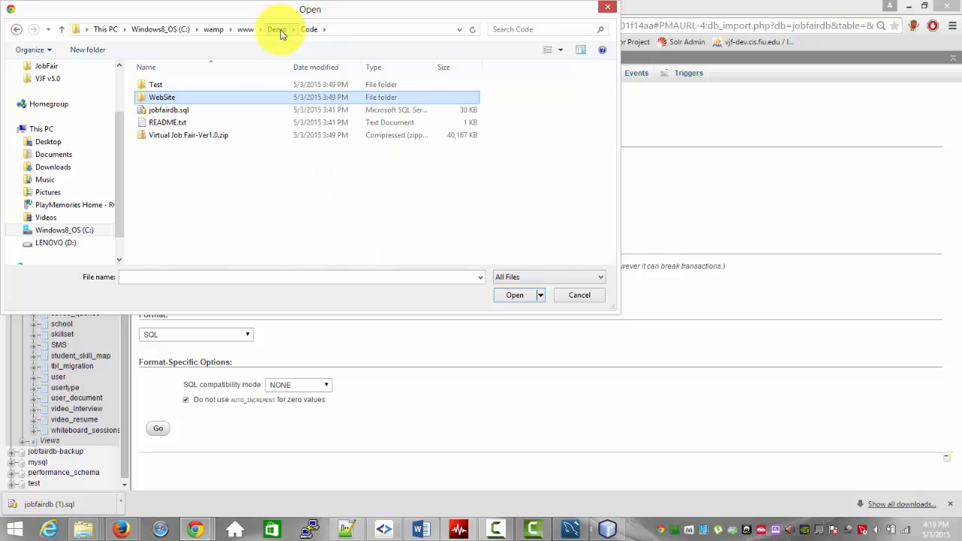
pyautogui.doubleClick(214, 91)
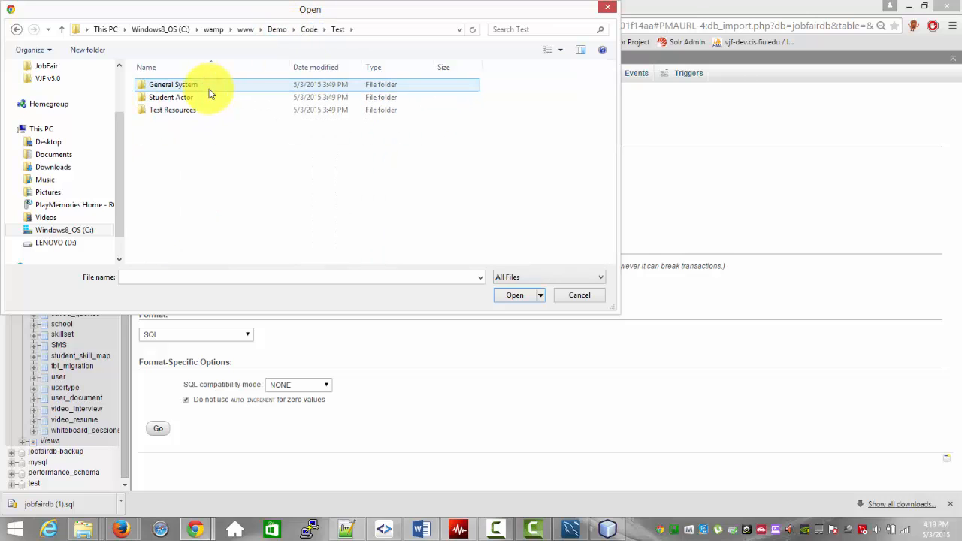
pyautogui.doubleClick(198, 111)
pyautogui.click(189, 134)
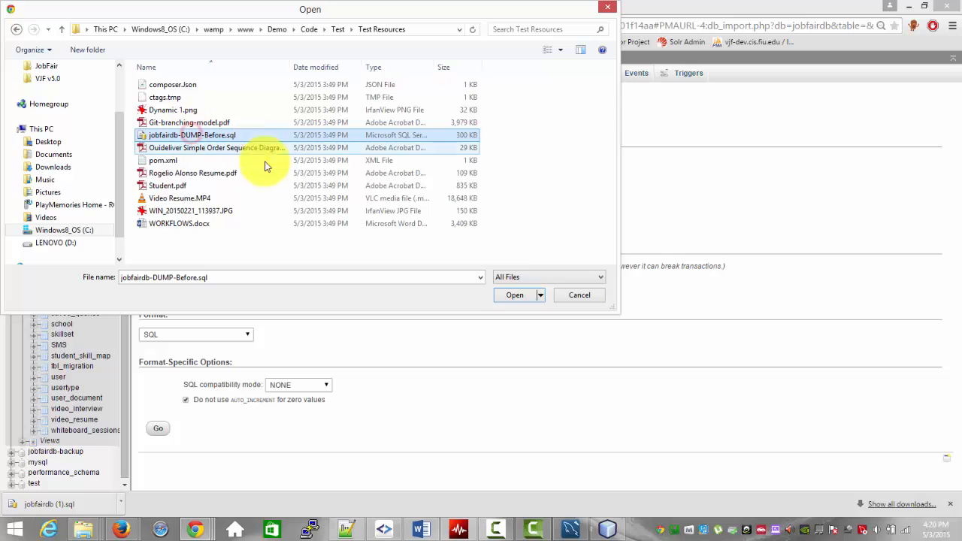
pyautogui.click(516, 296)
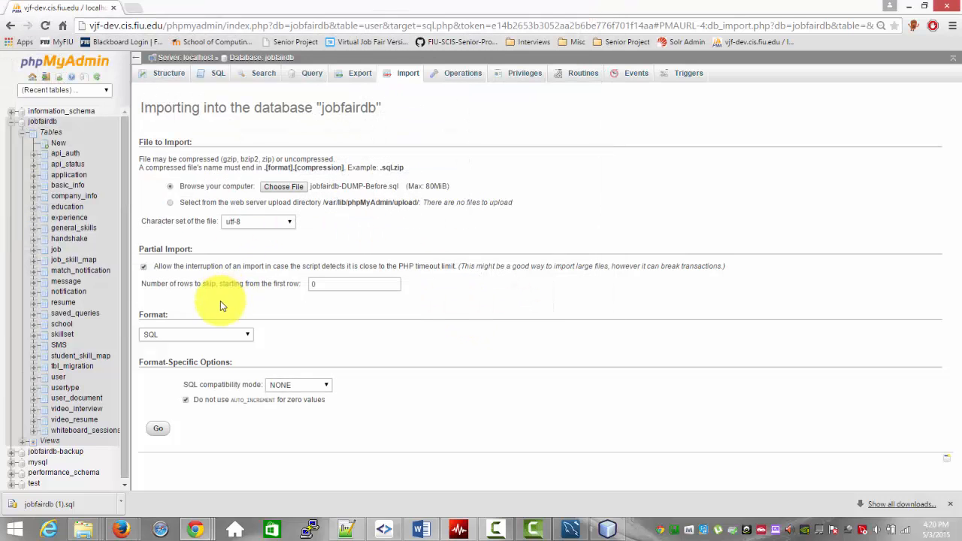
pyautogui.click(158, 429)
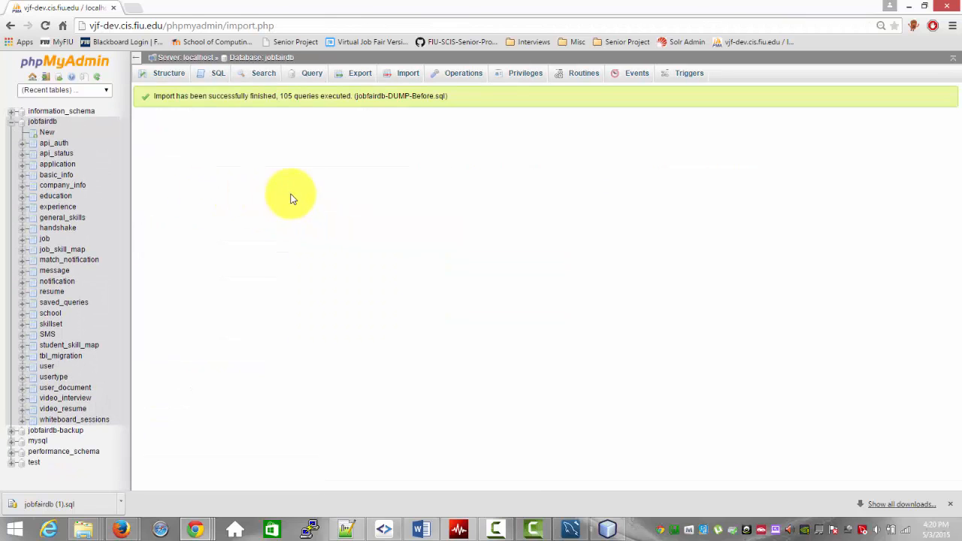
# Step: Switch to the Firefox browser window, open Google, and sign out of the current Google account
pyautogui.hotkey('alt', 'Tab')
pyautogui.click(260, 366)
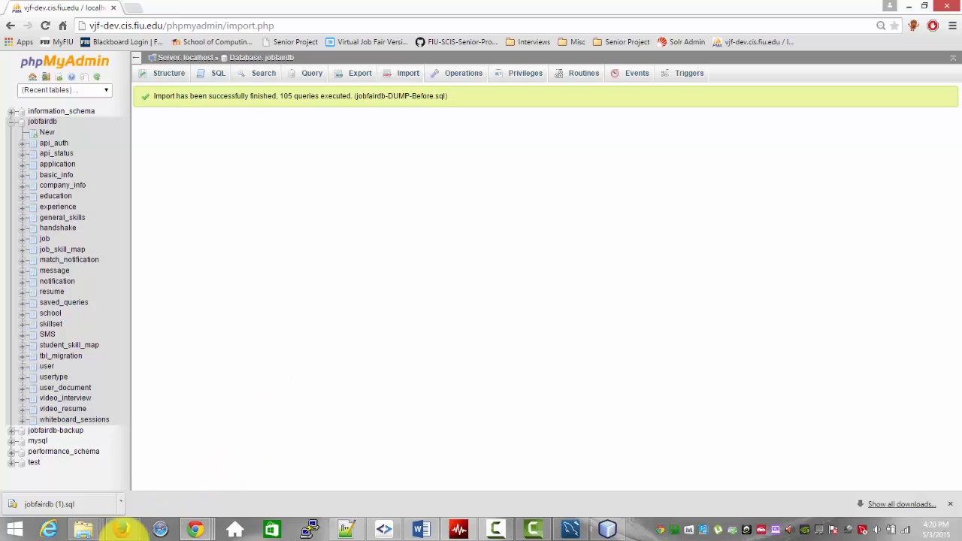
pyautogui.click(121, 529)
pyautogui.click(115, 492)
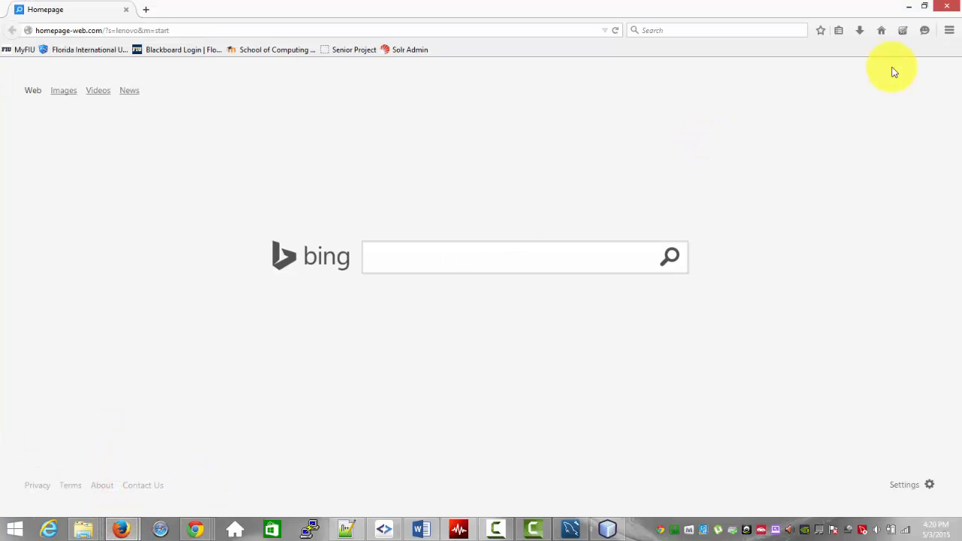
pyautogui.click(578, 34)
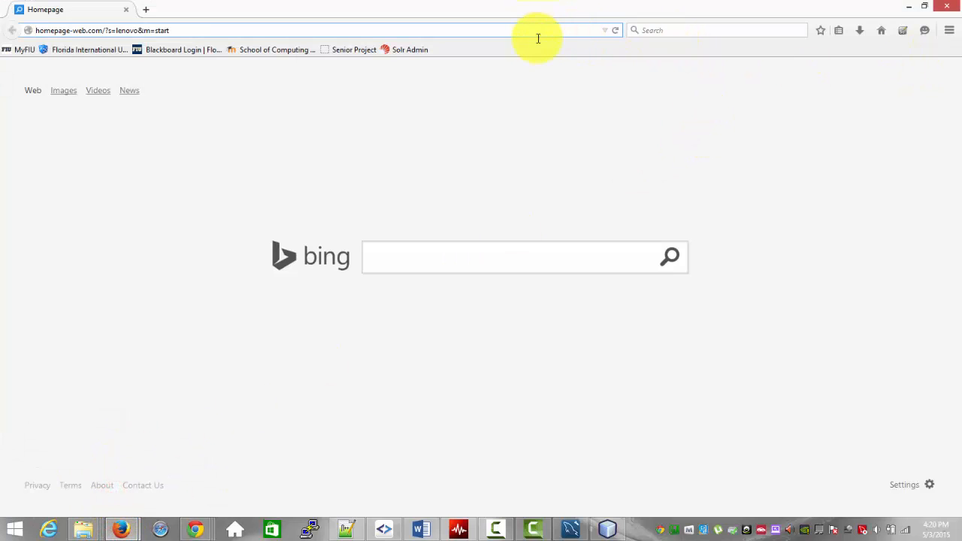
pyautogui.moveTo(532, 29); pyautogui.dragTo(49, 53)
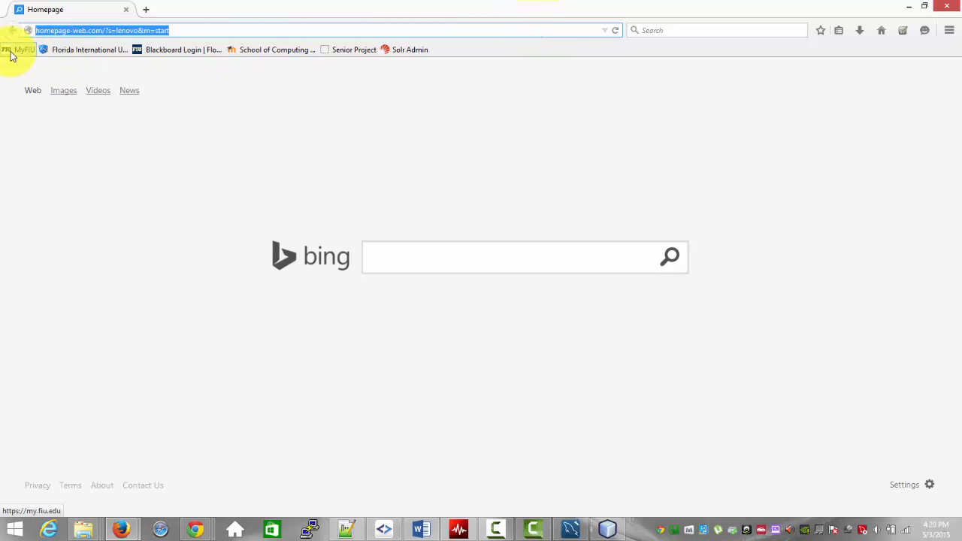
pyautogui.write('google.com/')
pyautogui.press('Return')
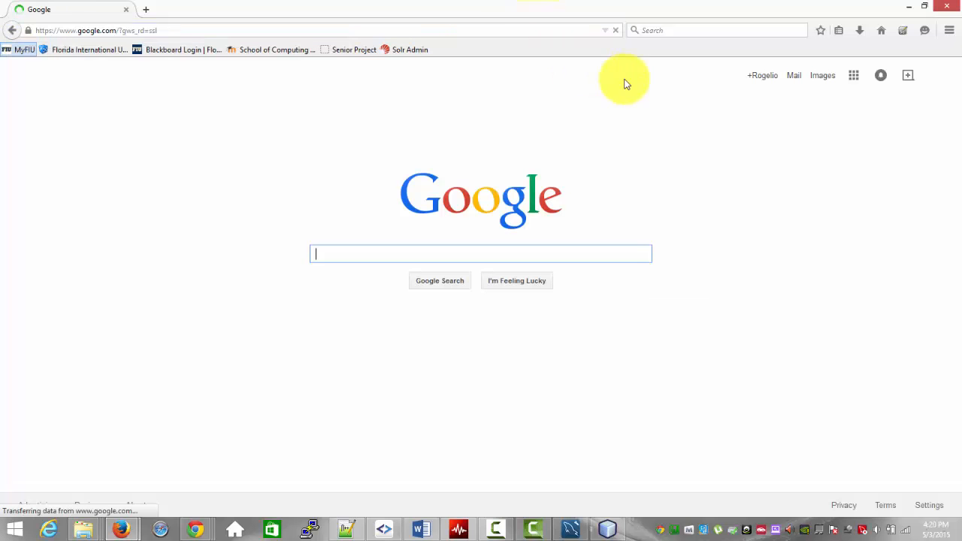
pyautogui.click(934, 75)
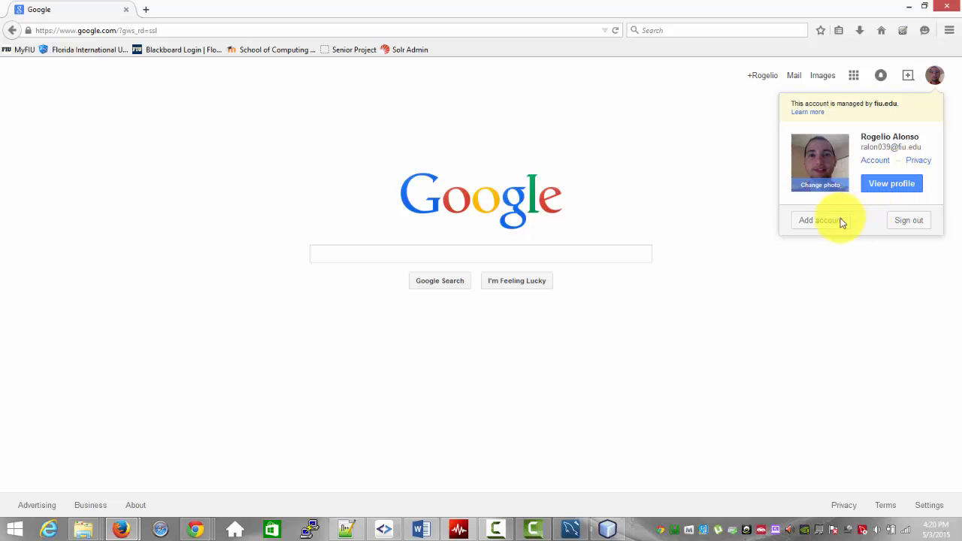
pyautogui.click(908, 221)
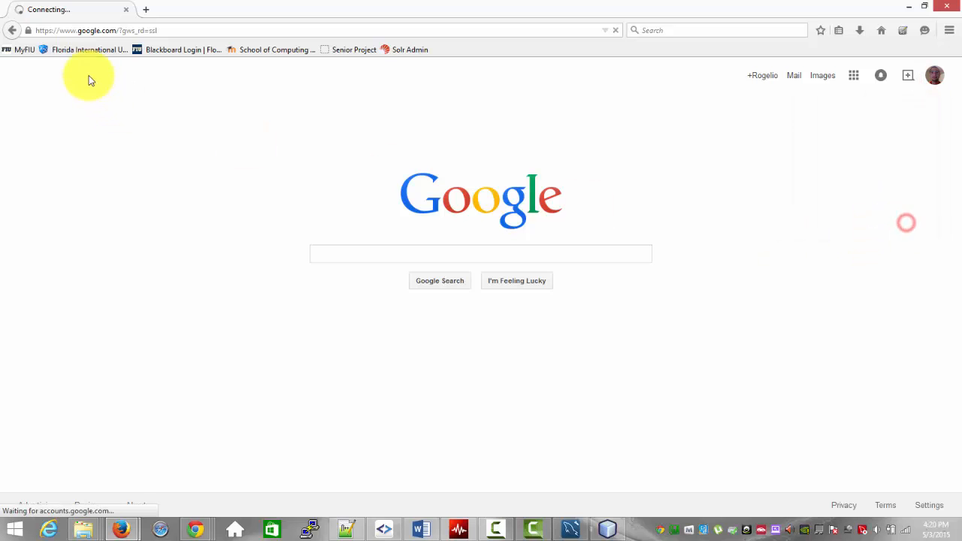
# Step: Open the phpMyAdmin login page at vjf-dev.cis.fiu.edu/phpmyadmin/ in Firefox
pyautogui.click(268, 27)
pyautogui.write('vjf-dev.cis.fiu.edu/')
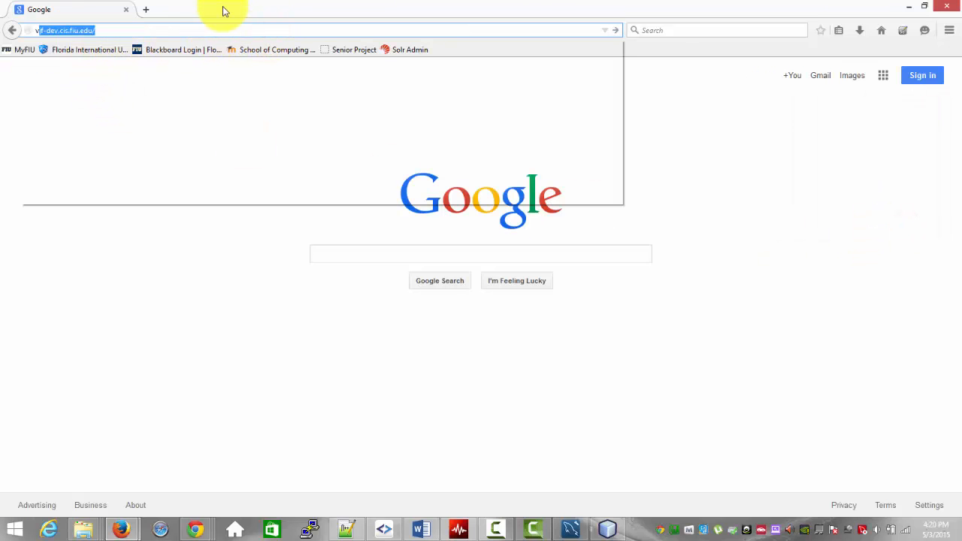
pyautogui.press('Down')
pyautogui.press('Down')
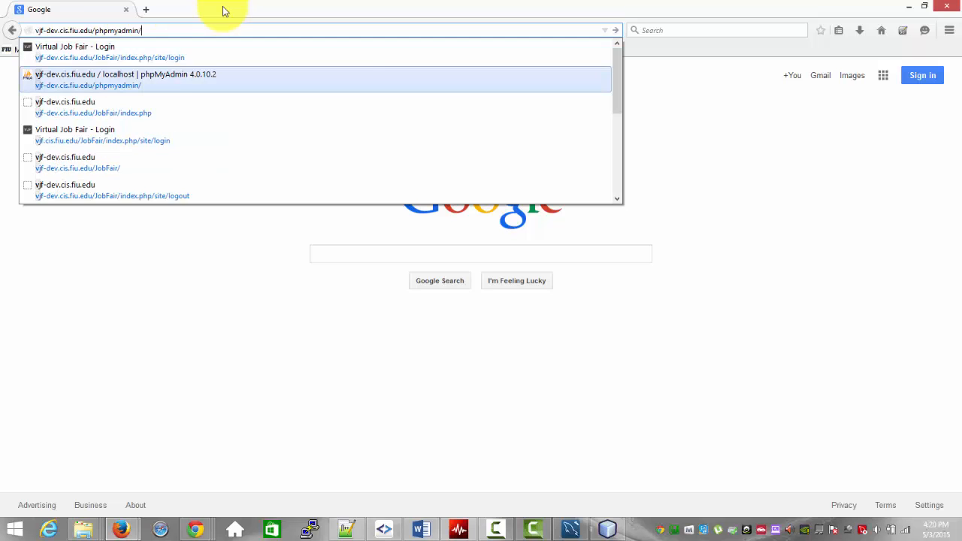
pyautogui.press('Return')
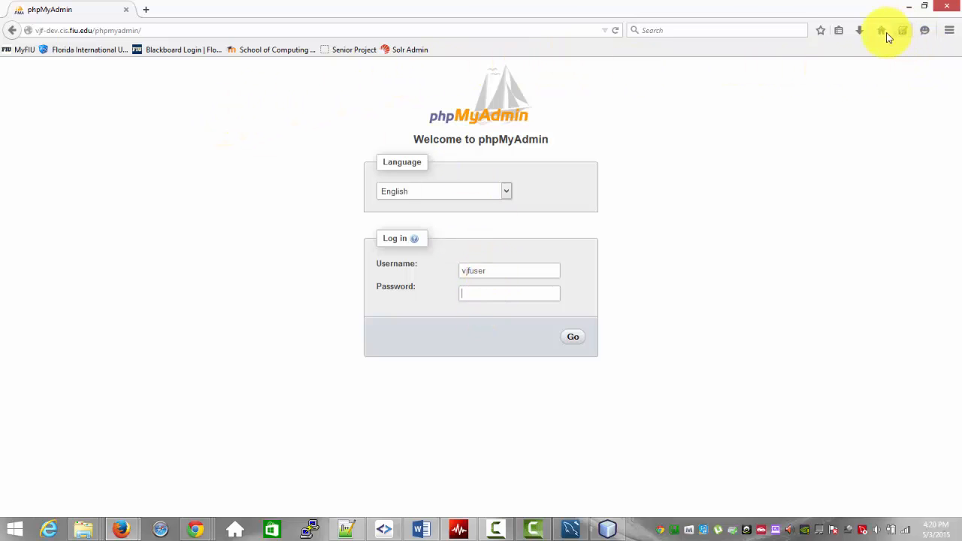
# Step: Bring Selenium IDE to the front and run the entire StudentTestSuite
pyautogui.moveTo(121, 530)
pyautogui.click(223, 470)
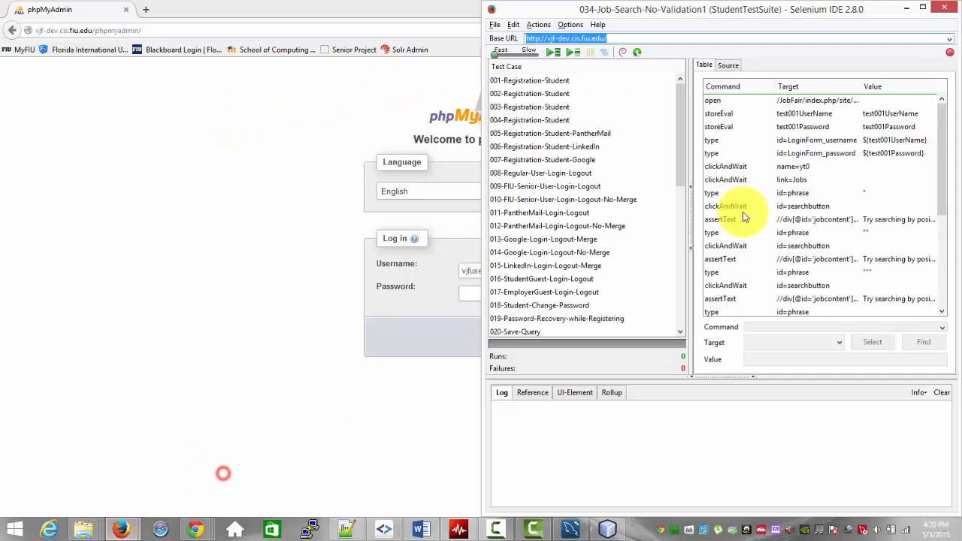
pyautogui.click(559, 52)
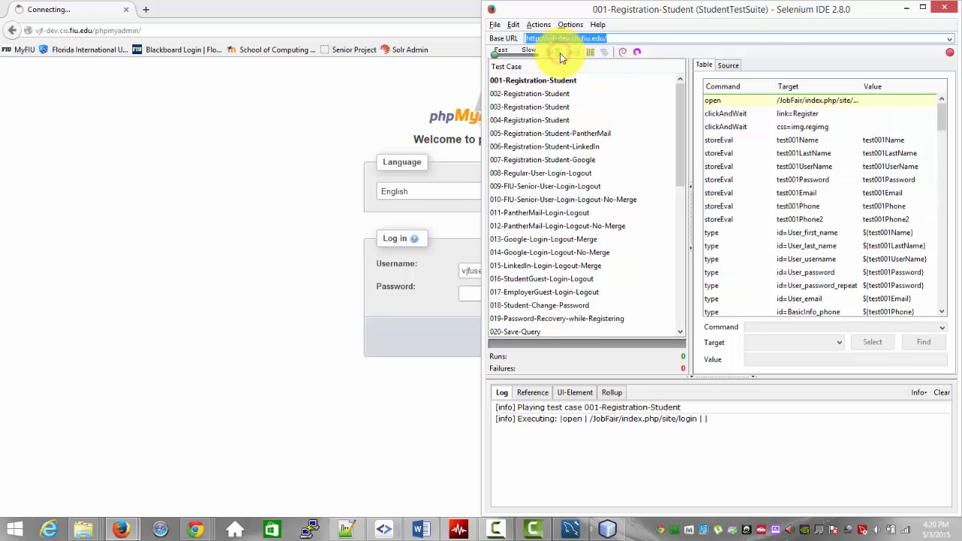
# Step: Switch from the browser running the tests back to the Selenium IDE window
pyautogui.click(343, 152)
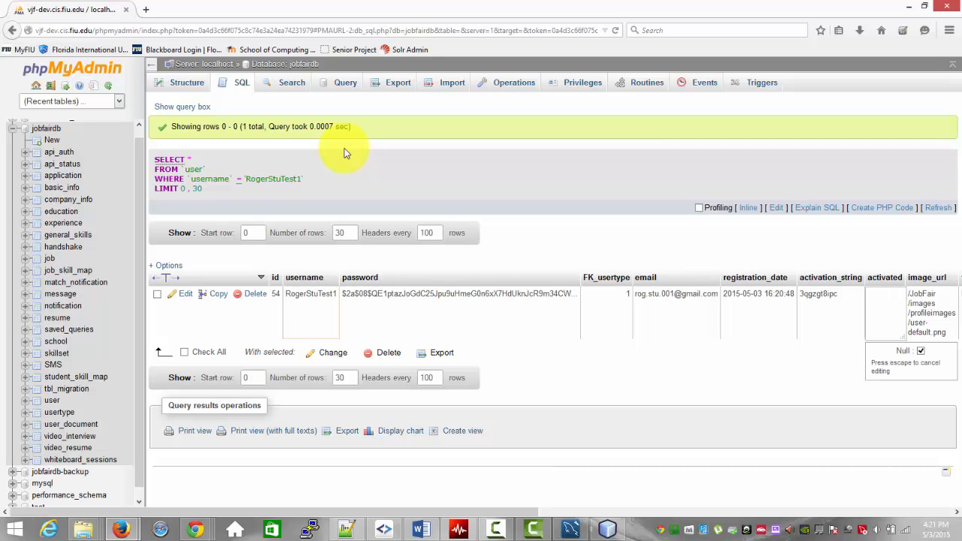
pyautogui.press('Return')
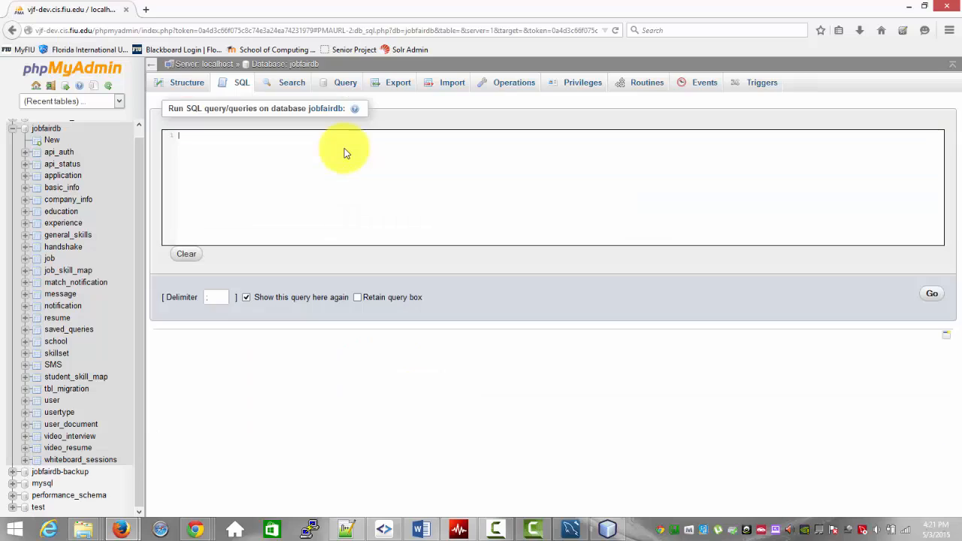
pyautogui.write("UPDATE  `jobfairdb`.`user` SET  `activated` = 1  WHERE  `user`.`username` = 'RogerEmpTest';")
pyautogui.hotkey('alt', 'Tab')
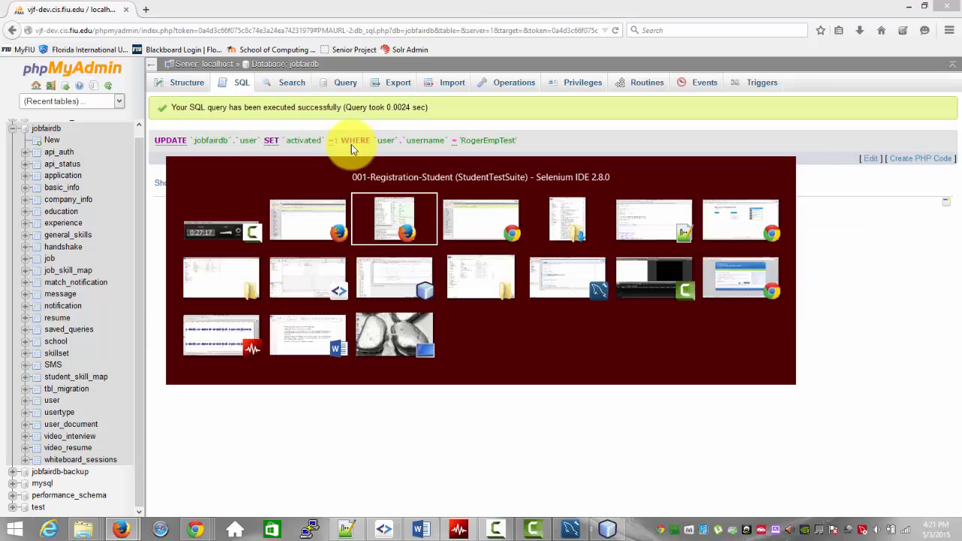